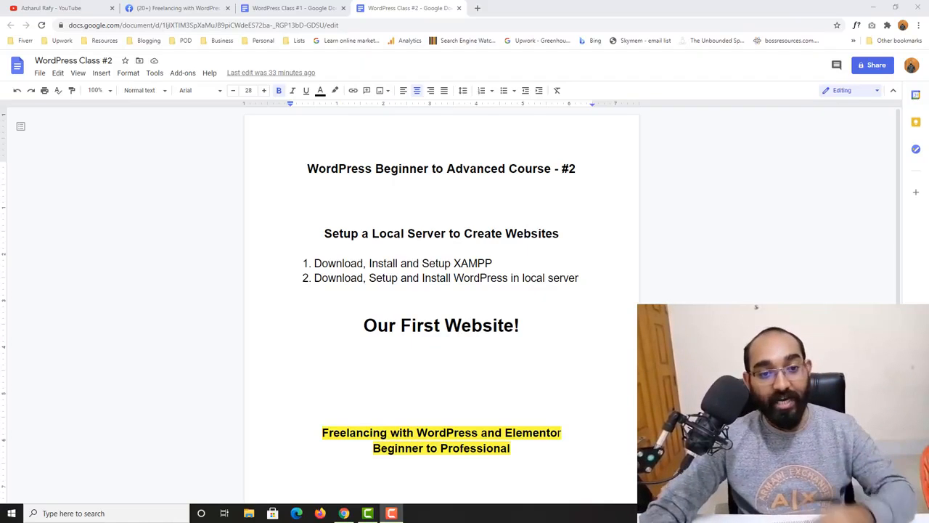
- Highlight the word Download in the first step of the instructions
drag(622, 416, 608, 368)
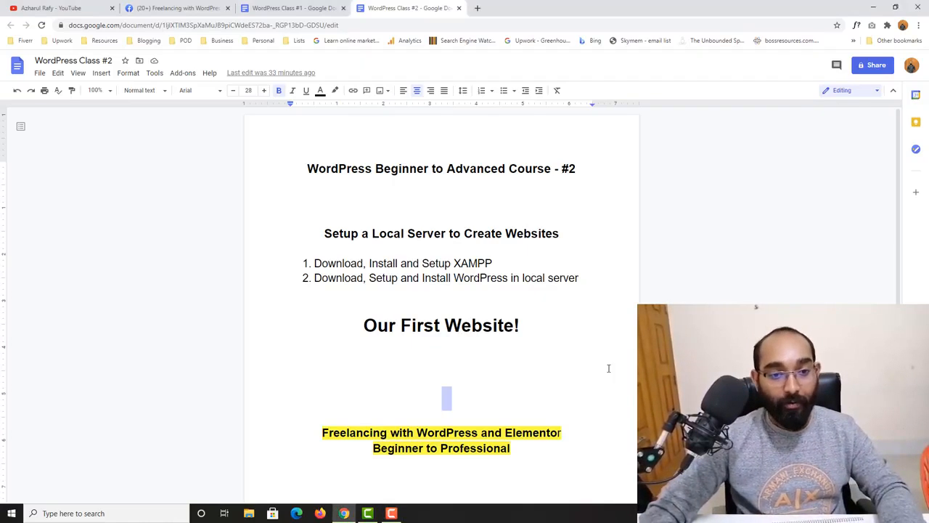
click(447, 245)
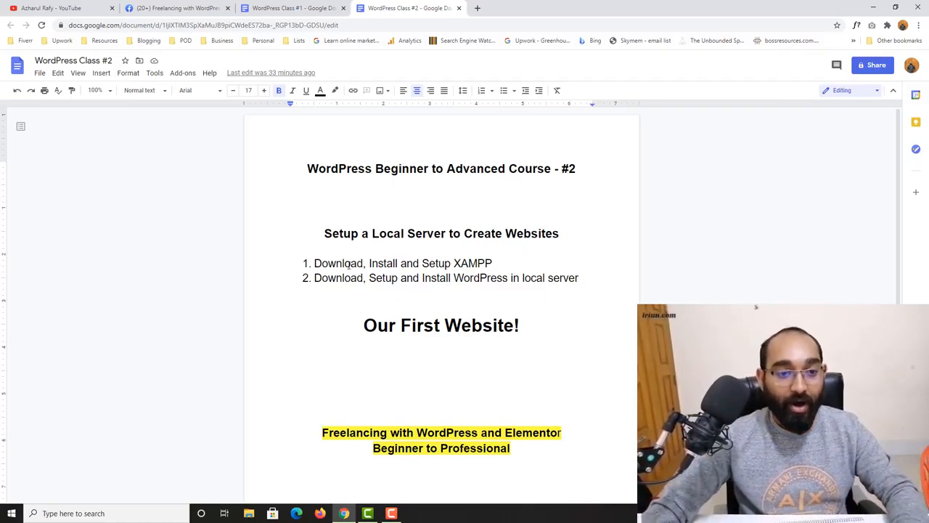
drag(383, 248, 362, 264)
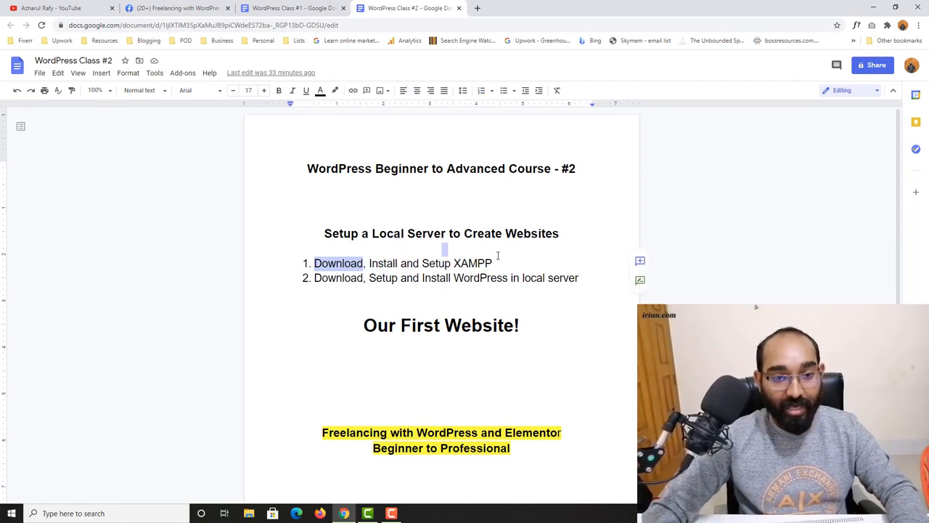
- Search Google for xampp in a new tab and open the apachefriends.org result
click(477, 8)
text(x)
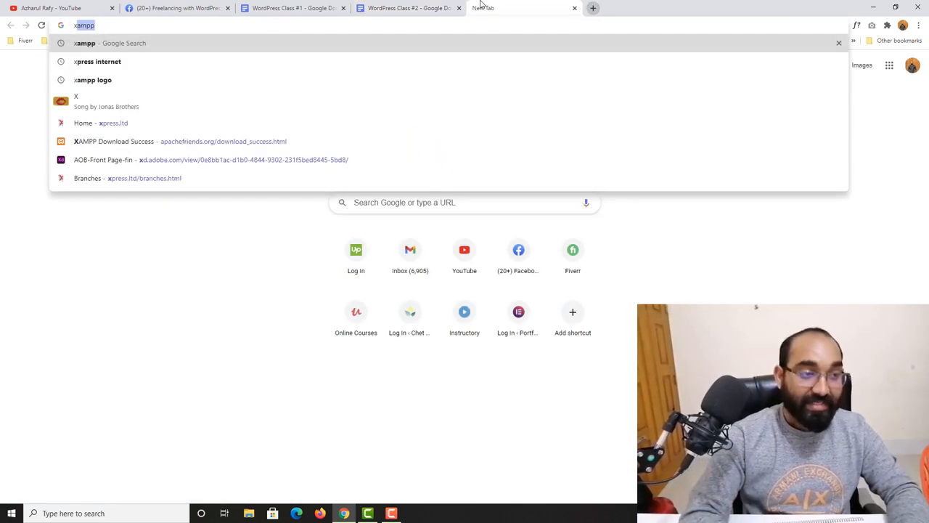
text(ampp)
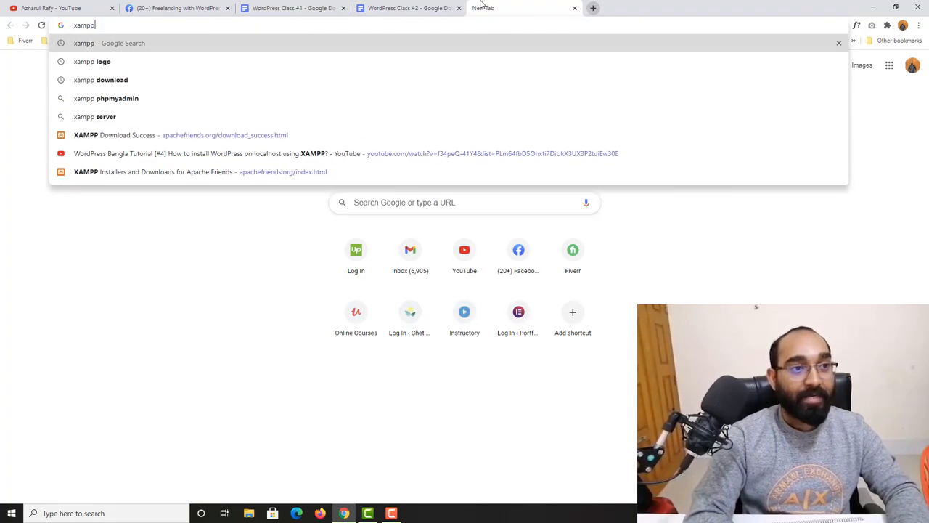
key(Return)
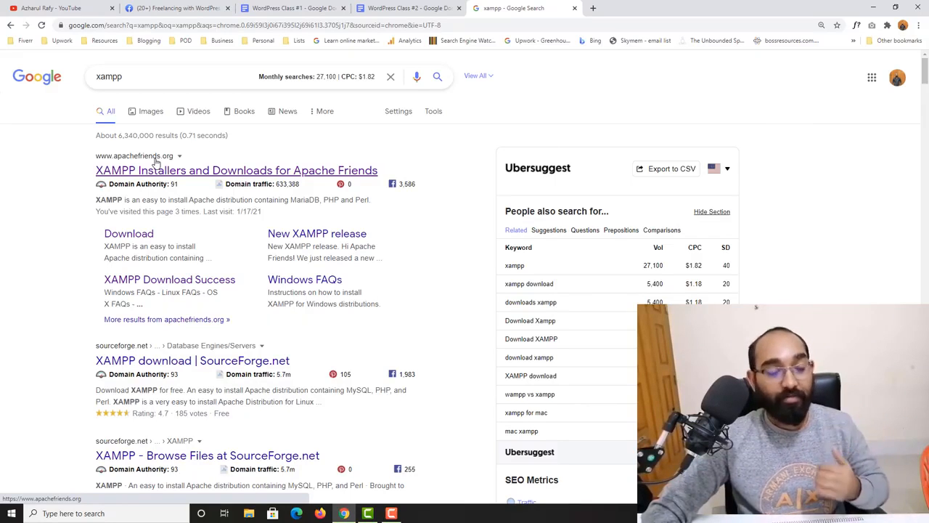
click(143, 171)
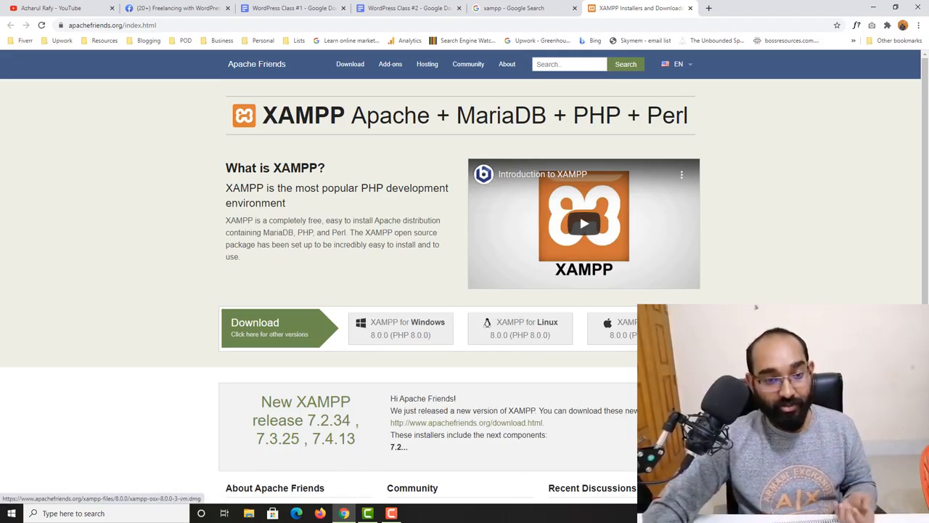
- Save the XAMPP for Windows installer to Downloads, then bring the Facebook group tab forward
click(399, 333)
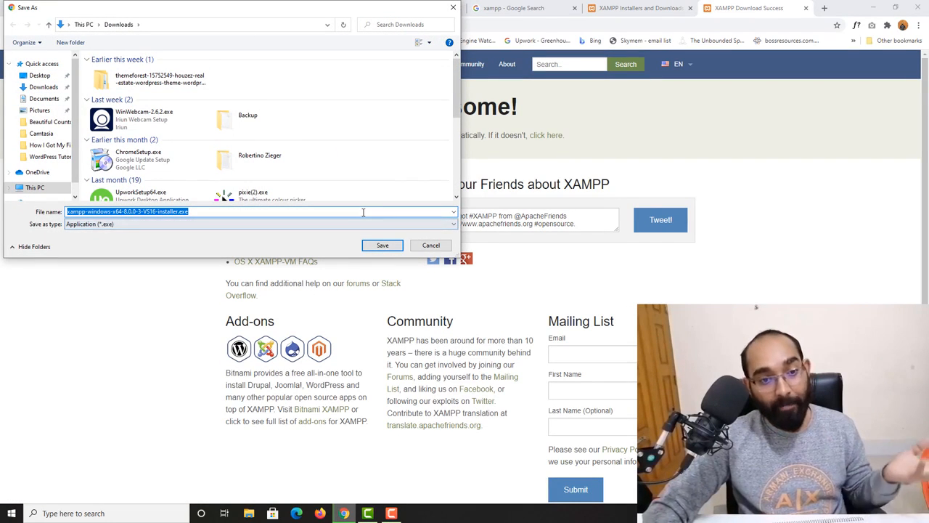
click(378, 249)
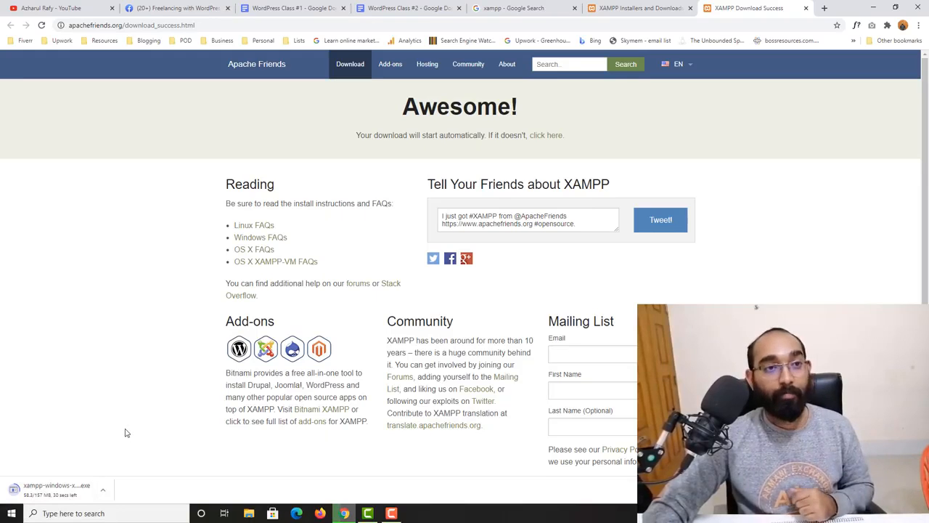
click(159, 13)
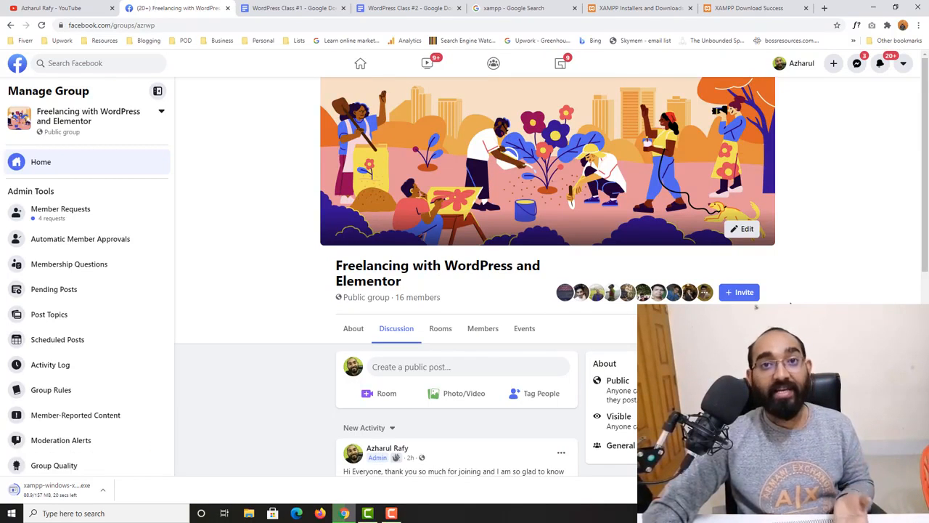
scroll(270, 339, down, 1)
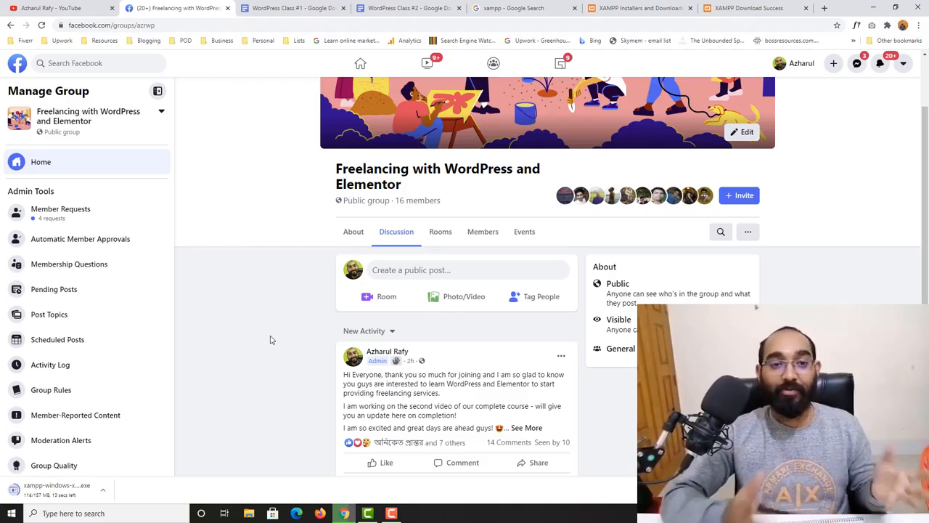
scroll(311, 307, up, 1)
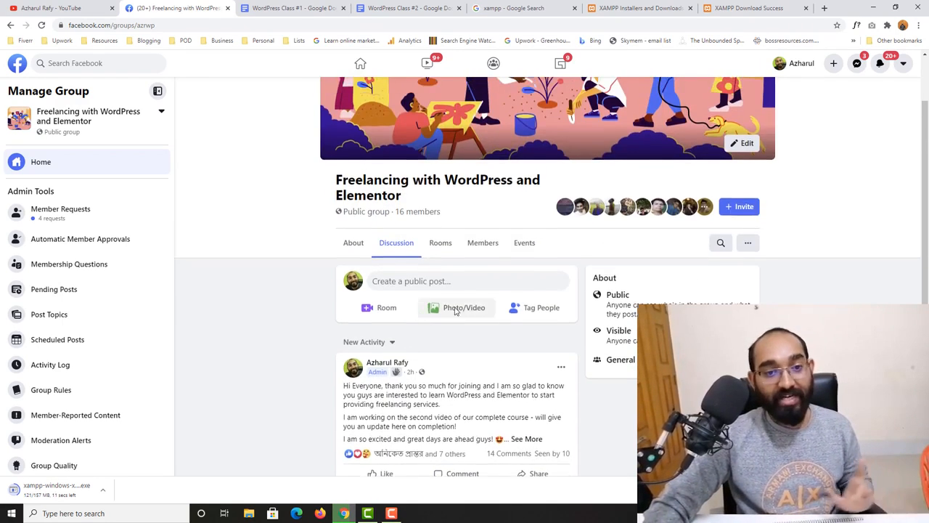
scroll(456, 310, up, 1)
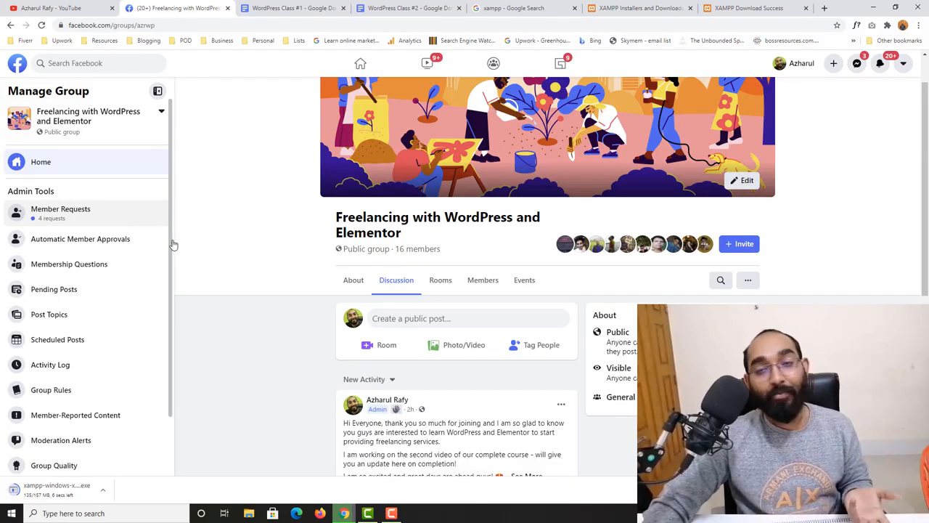
scroll(319, 363, down, 3)
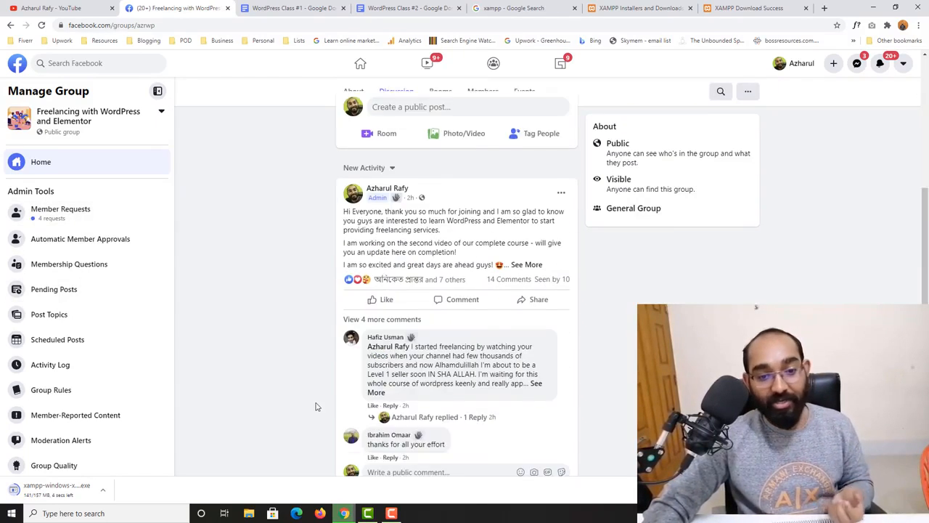
scroll(276, 332, up, 4)
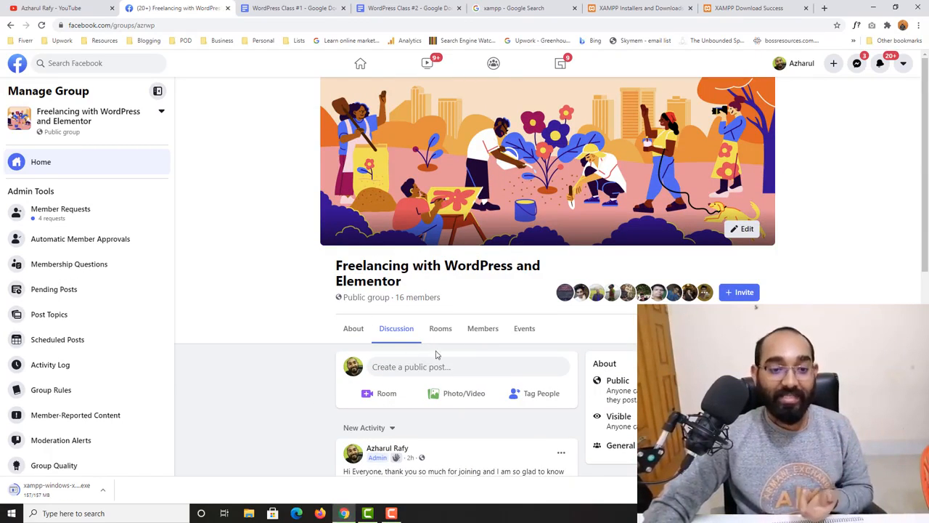
scroll(301, 326, down, 1)
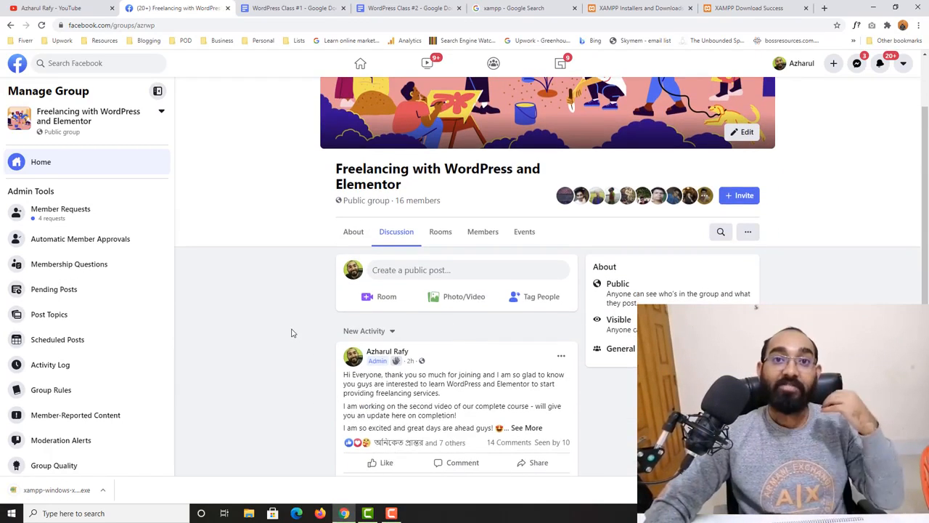
- Launch the XAMPP installer, accept the antivirus and UAC warnings, and keep all components
click(51, 493)
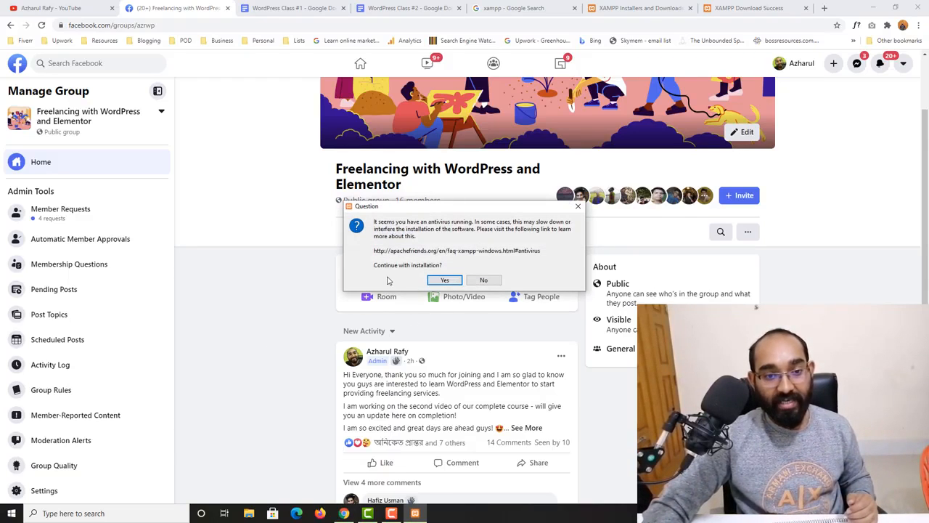
click(444, 280)
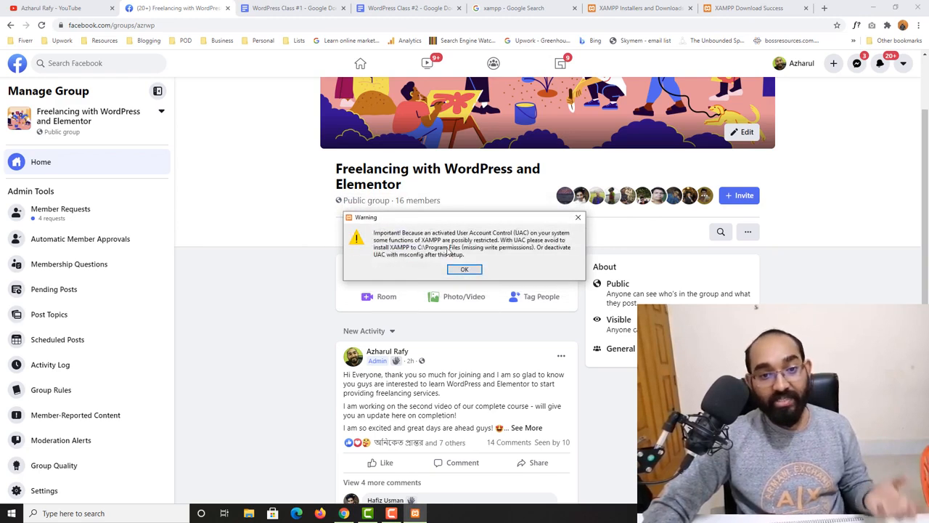
click(473, 270)
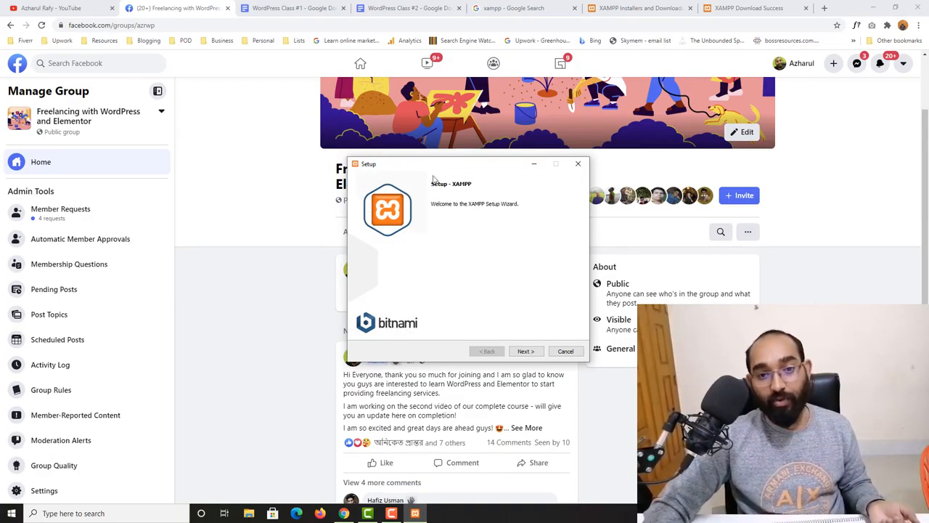
click(525, 351)
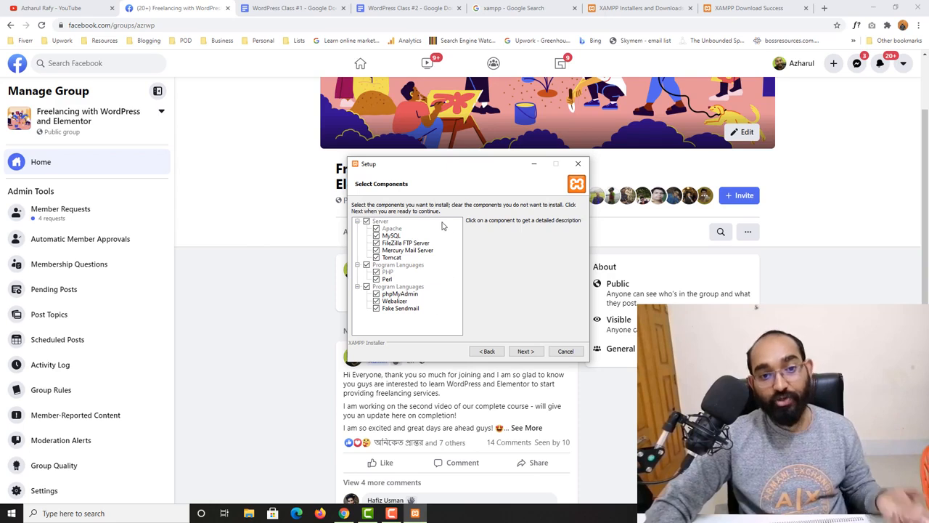
click(526, 351)
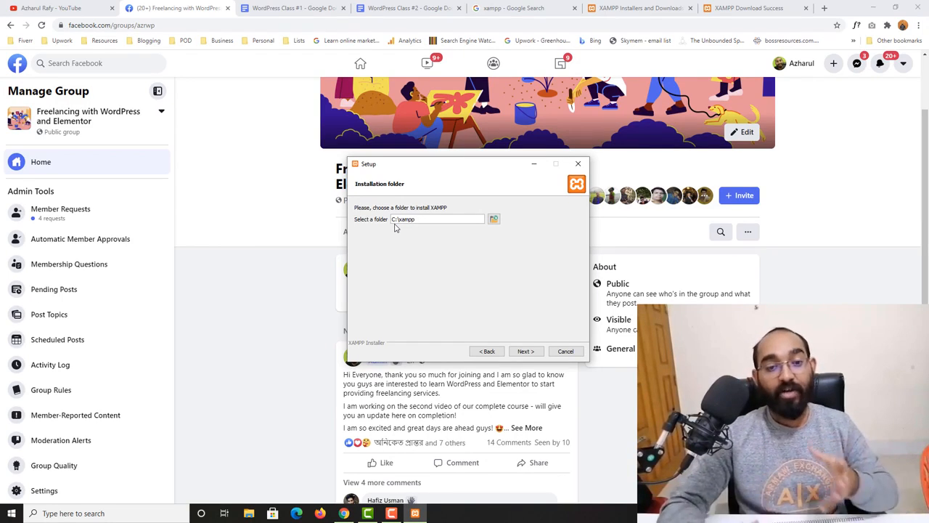
- Change the XAMPP install location to L:\xampp on New Volume (L:) and continue
click(493, 220)
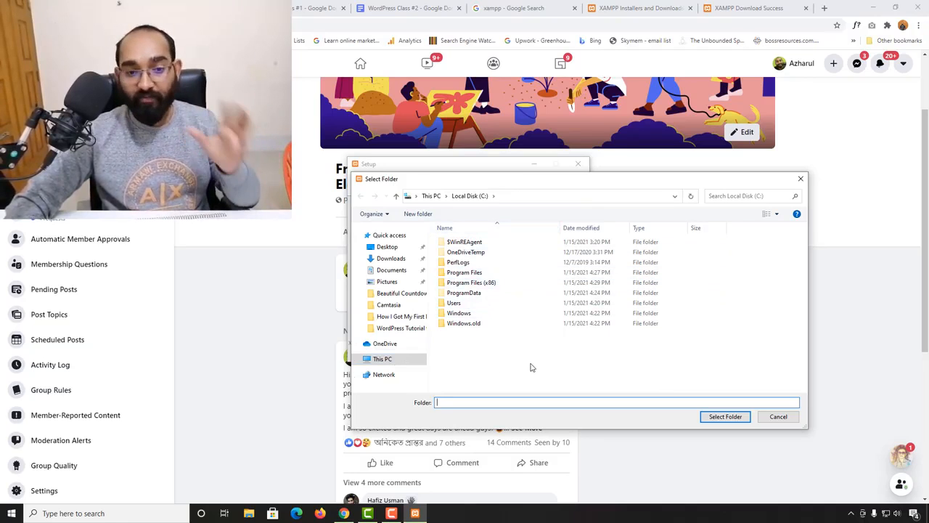
click(403, 363)
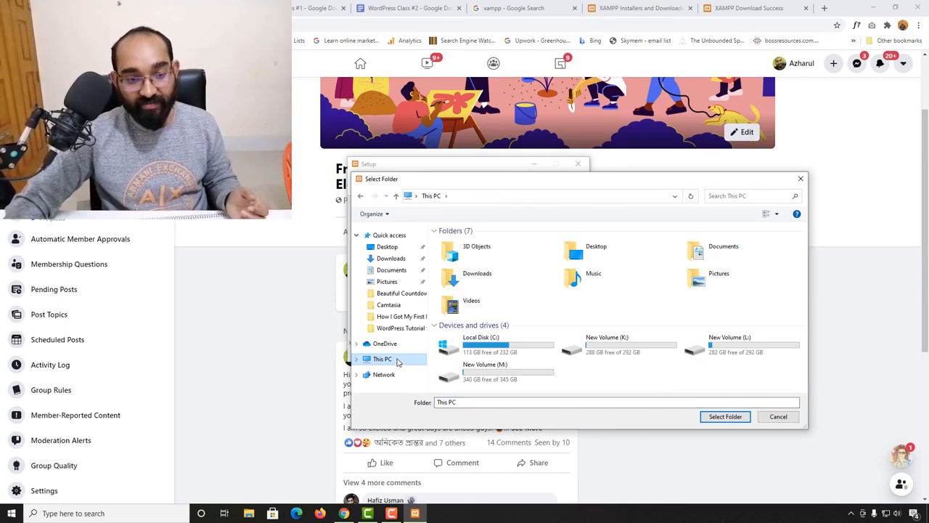
double_click(735, 350)
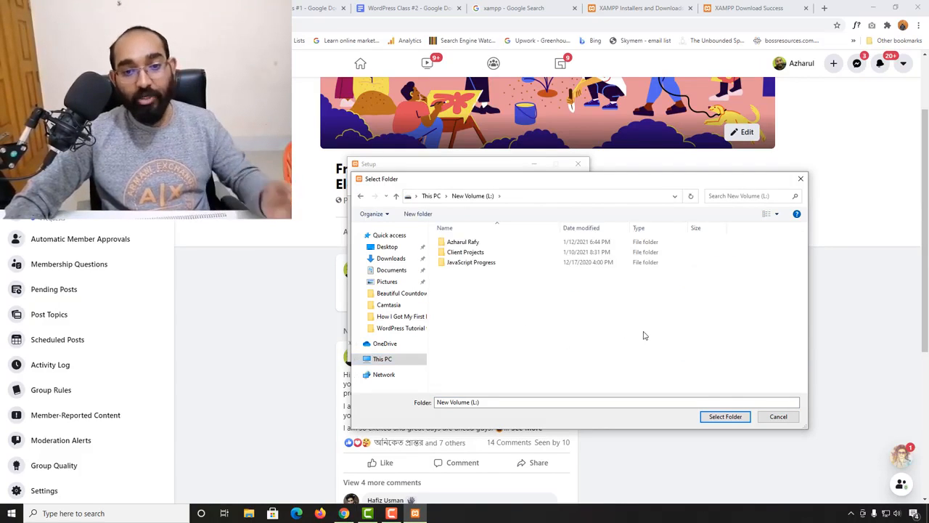
click(726, 417)
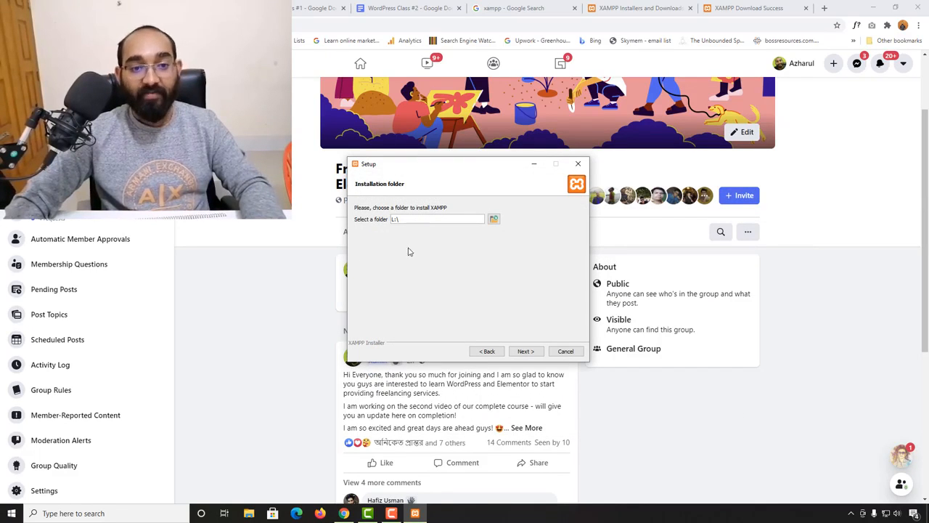
text(xampp)
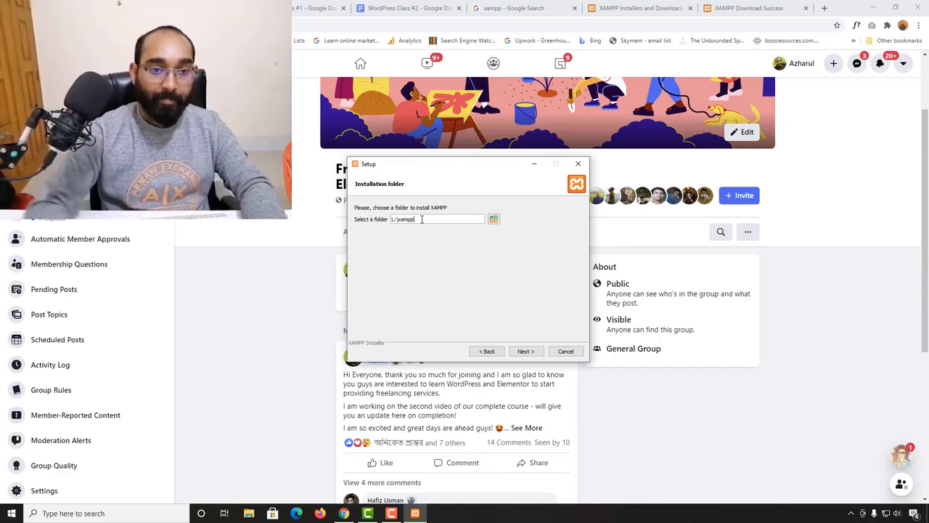
click(522, 351)
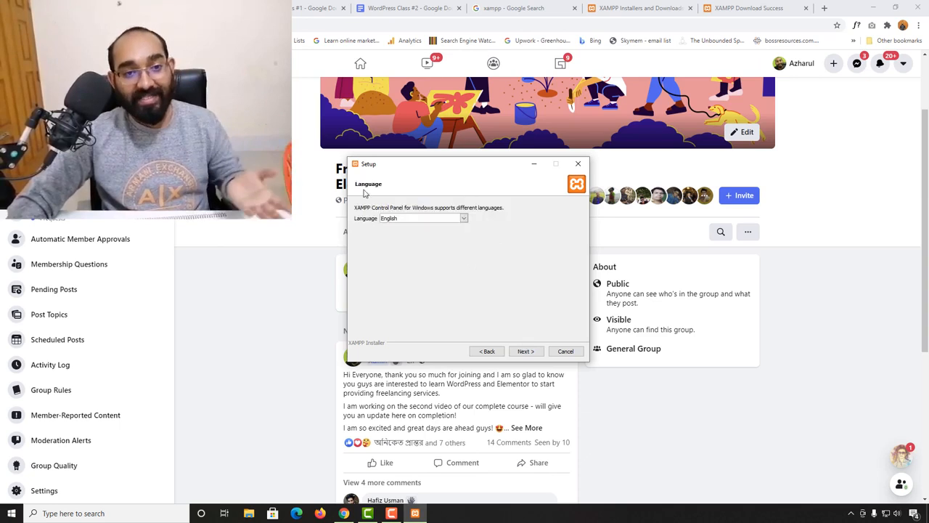
- Keep English as the language, skip the Bitnami offer, and run the XAMPP installation
click(417, 218)
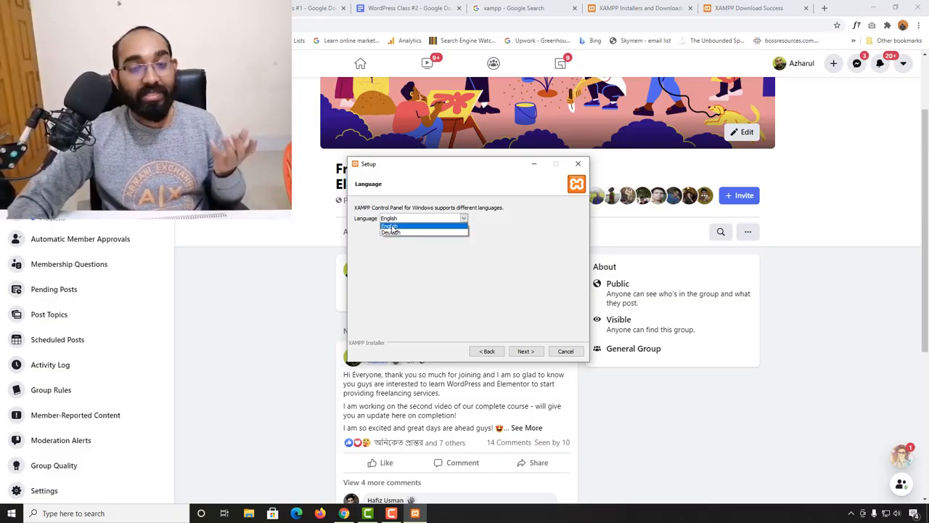
click(391, 227)
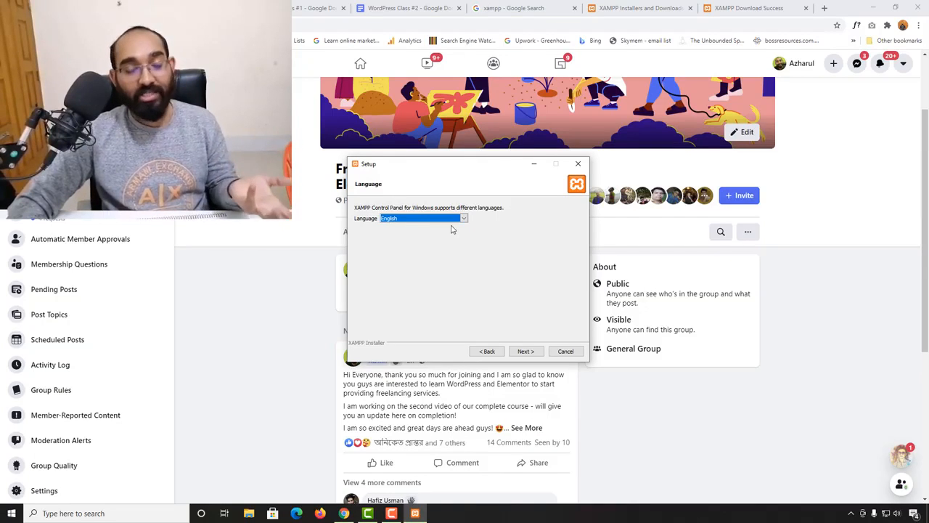
click(525, 351)
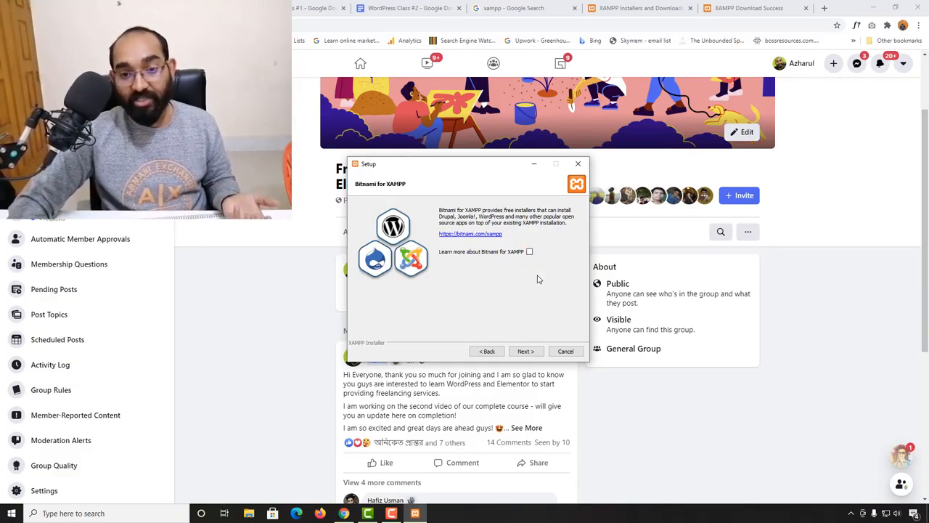
click(526, 354)
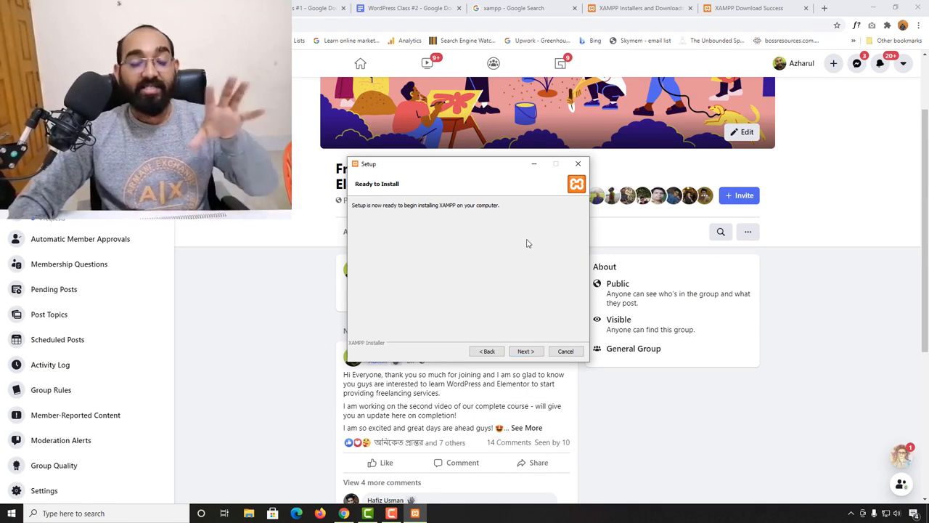
click(526, 352)
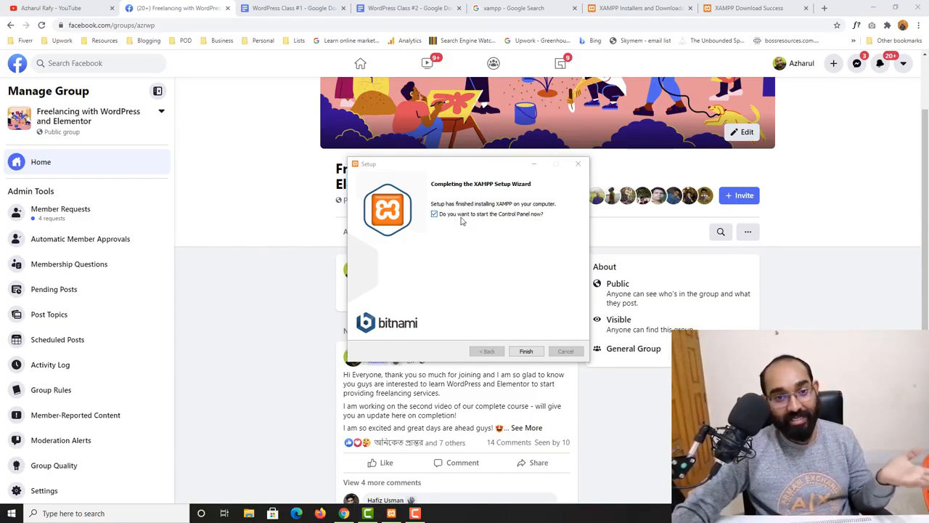
- Finish setup to launch the Control Panel and close extra Chrome tabs, leaving a blank tab
click(525, 350)
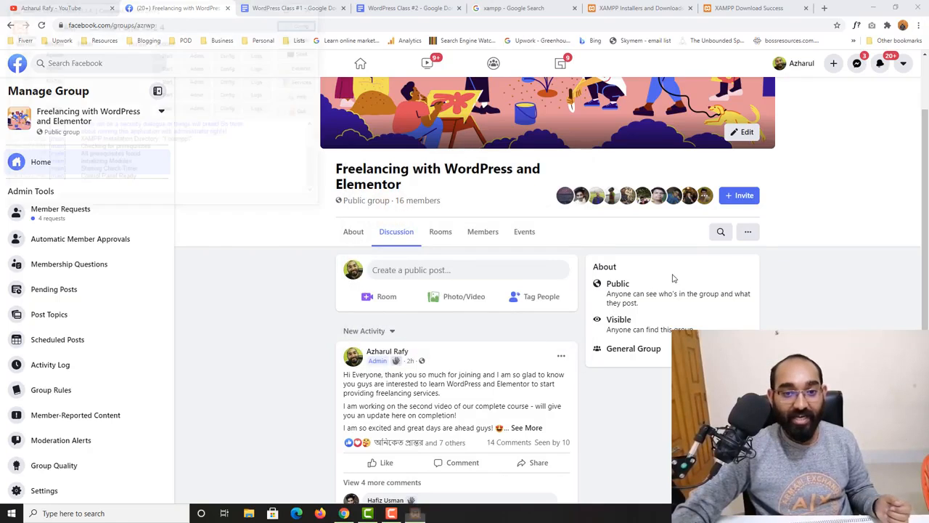
drag(218, 15, 493, 214)
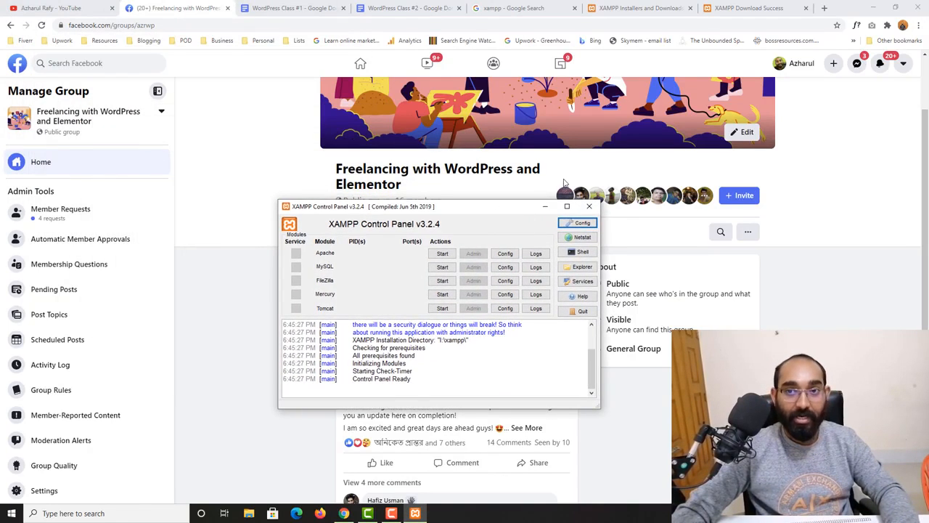
click(228, 9)
click(403, 8)
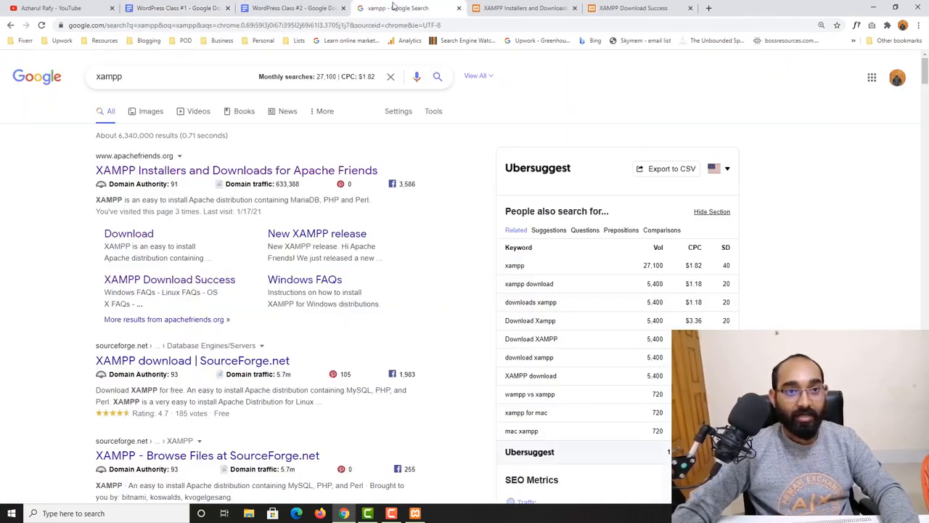
click(529, 7)
click(574, 8)
click(574, 8)
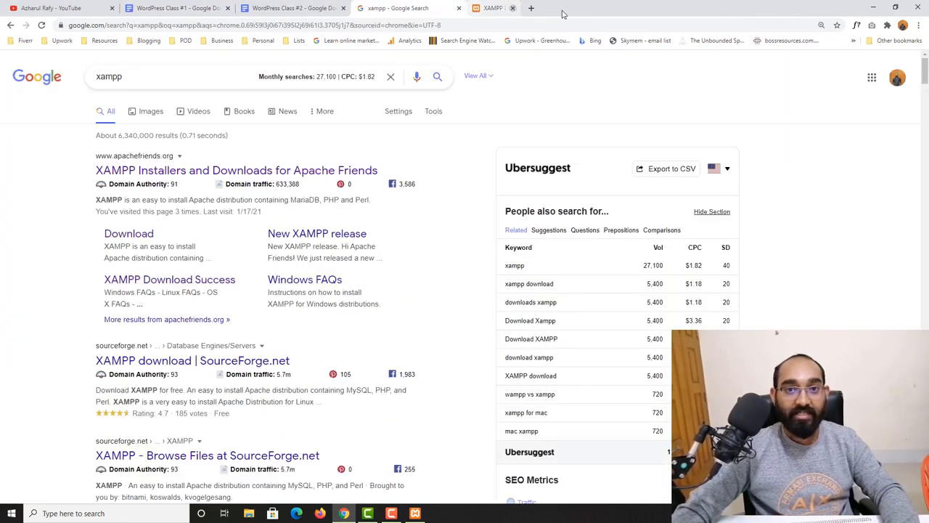
click(459, 8)
click(363, 8)
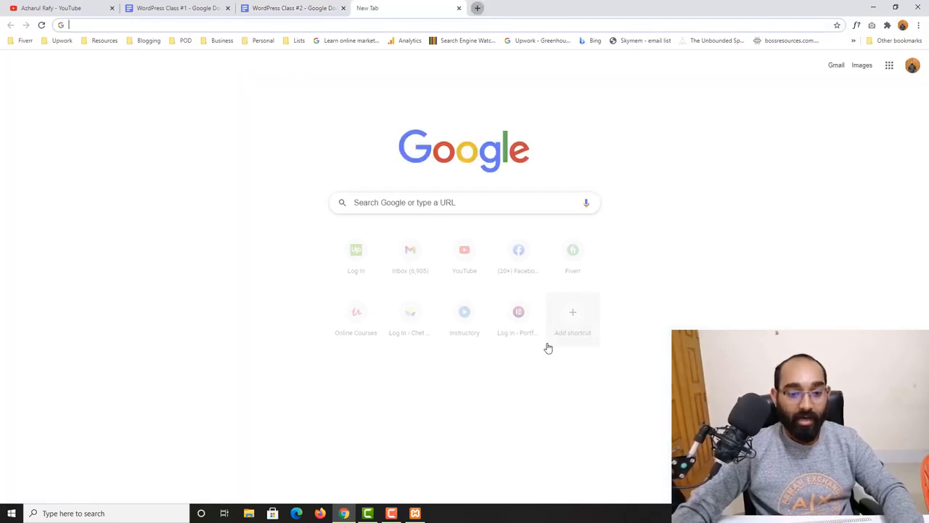
- Start Apache (ports 80, 443) and MySQL (port 3306), confirm both run, then minimize the panel
click(414, 512)
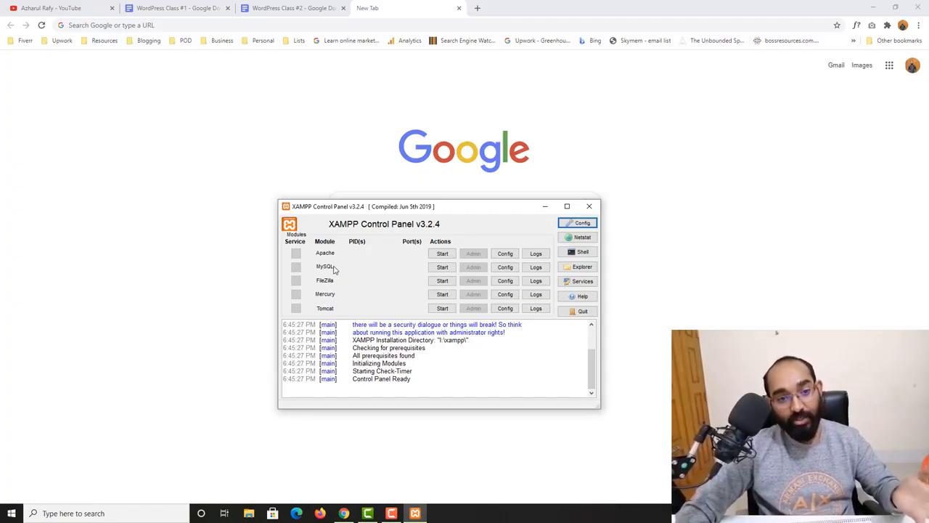
click(442, 254)
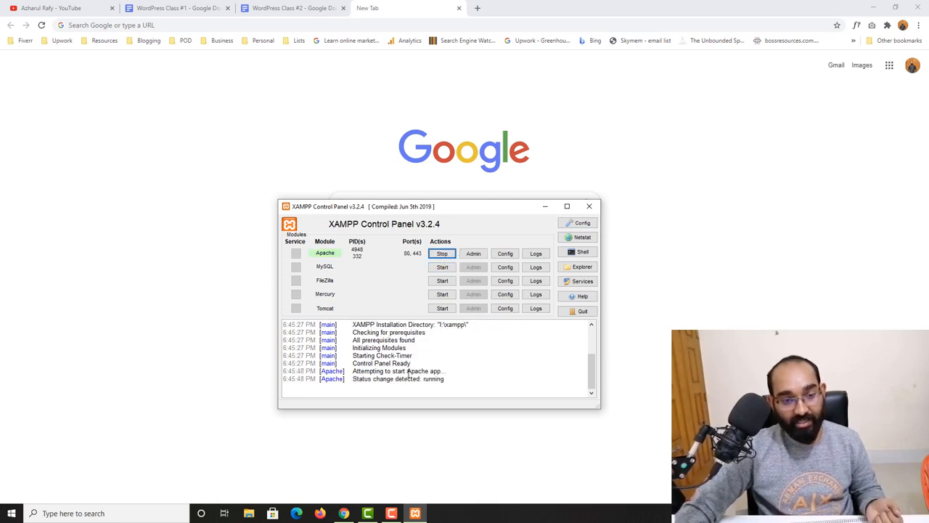
click(440, 269)
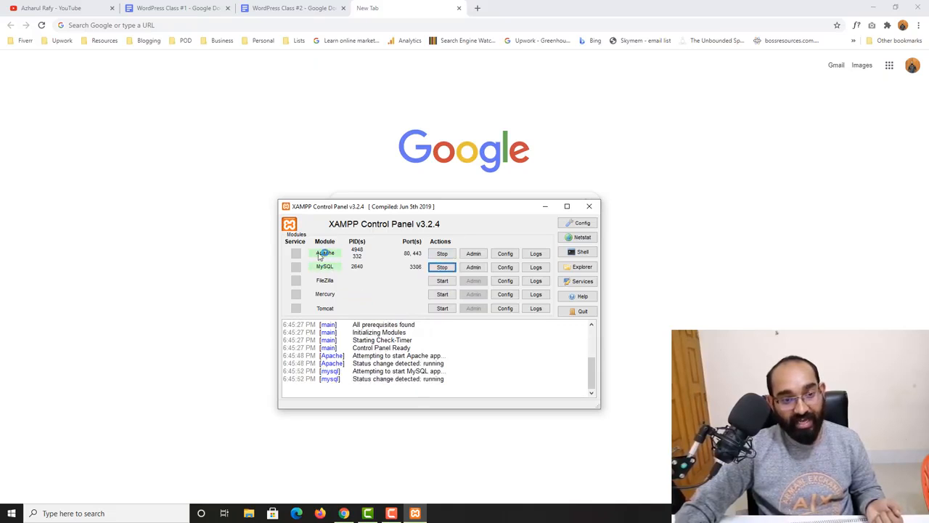
double_click(433, 378)
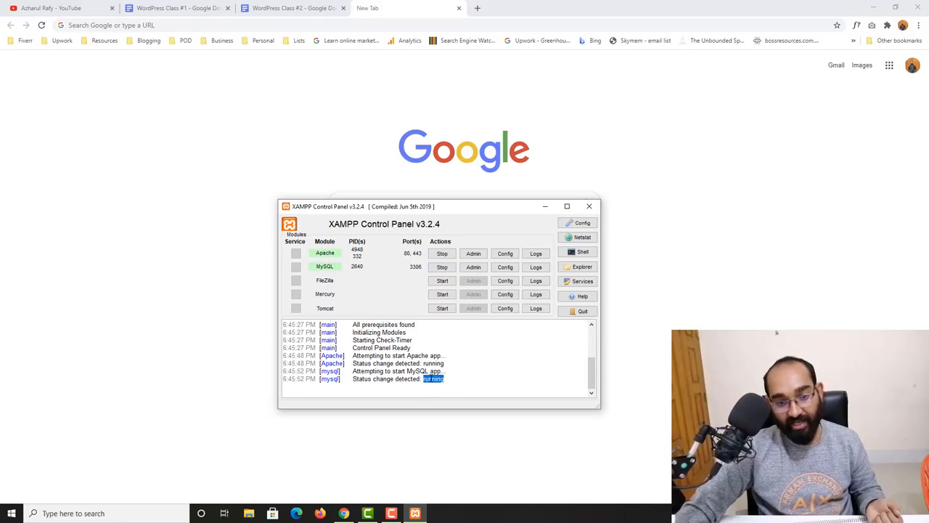
double_click(433, 363)
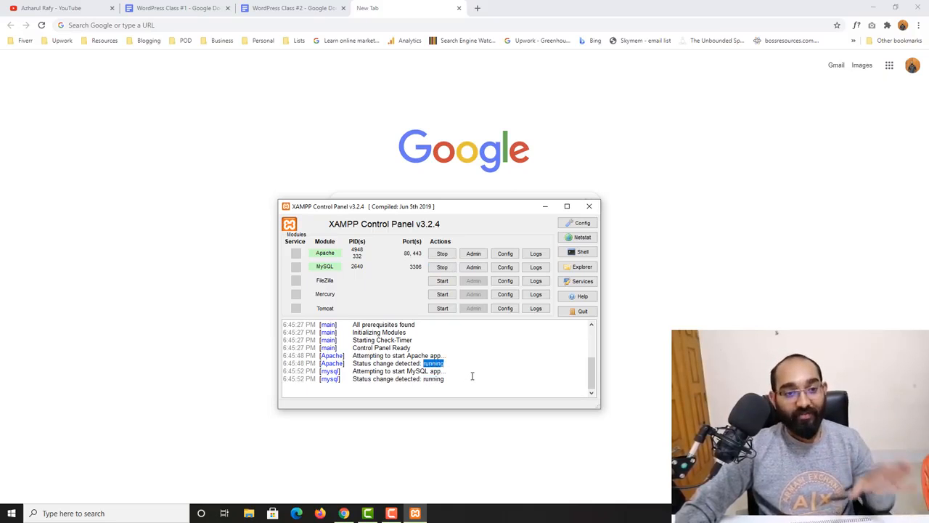
click(545, 206)
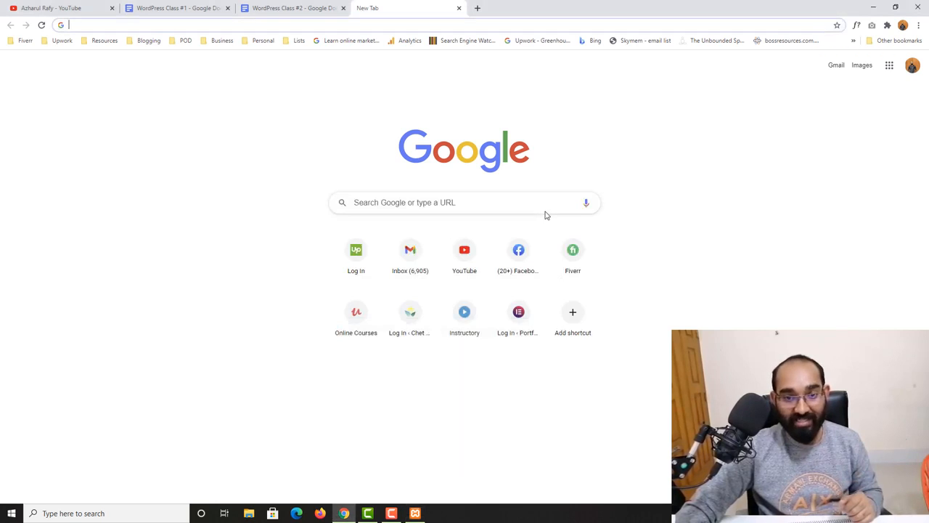
- Create a new folder named mywebsite inside L:\xampp\htdocs in File Explorer
click(249, 513)
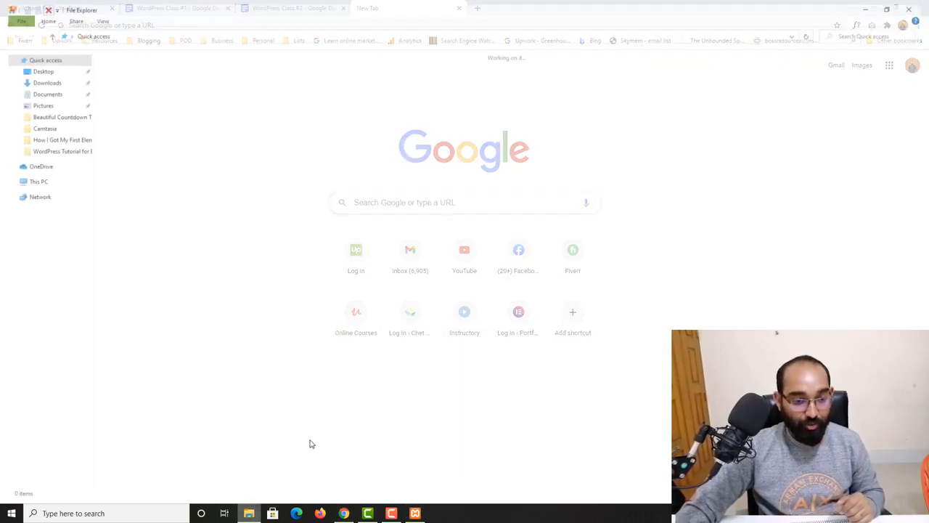
click(31, 180)
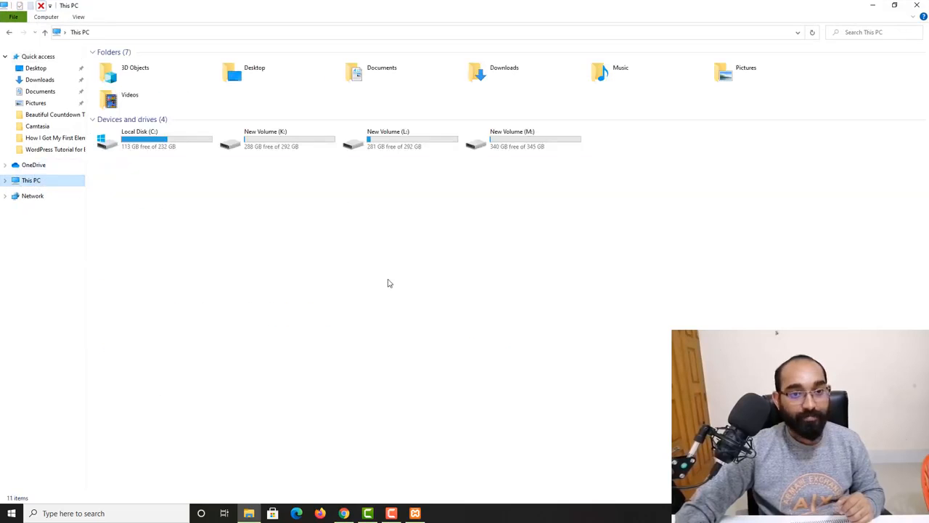
double_click(398, 148)
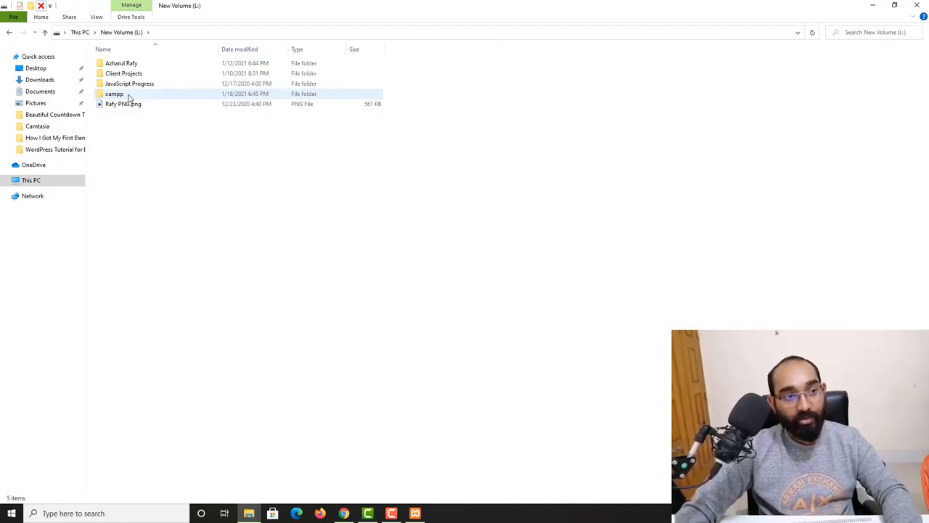
double_click(114, 94)
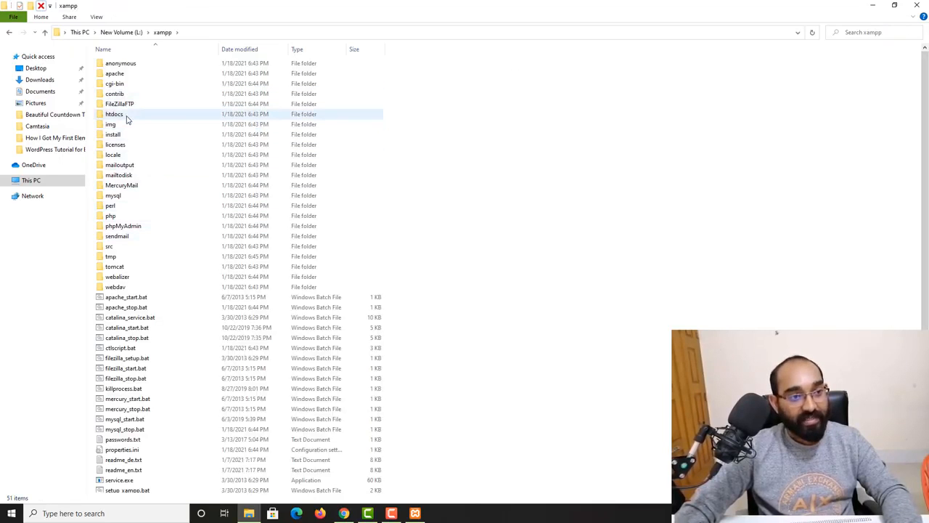
double_click(134, 115)
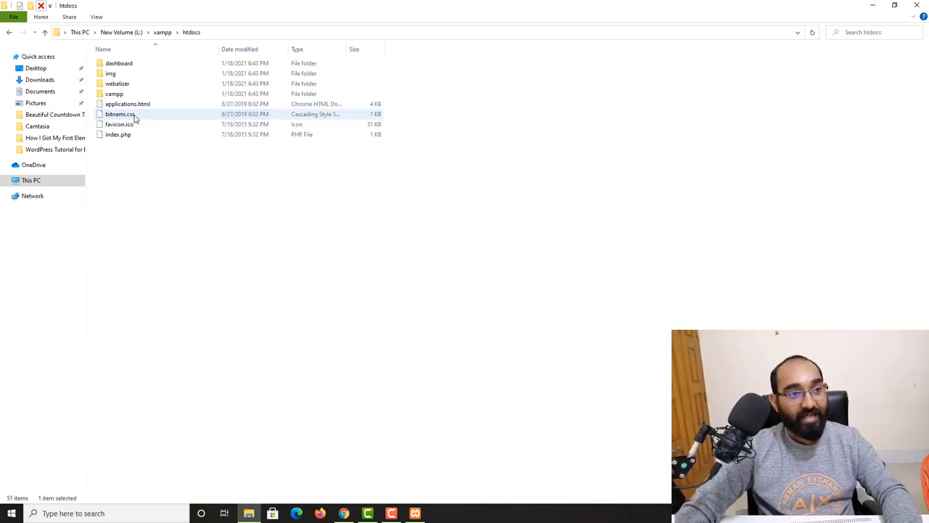
drag(147, 194, 134, 64)
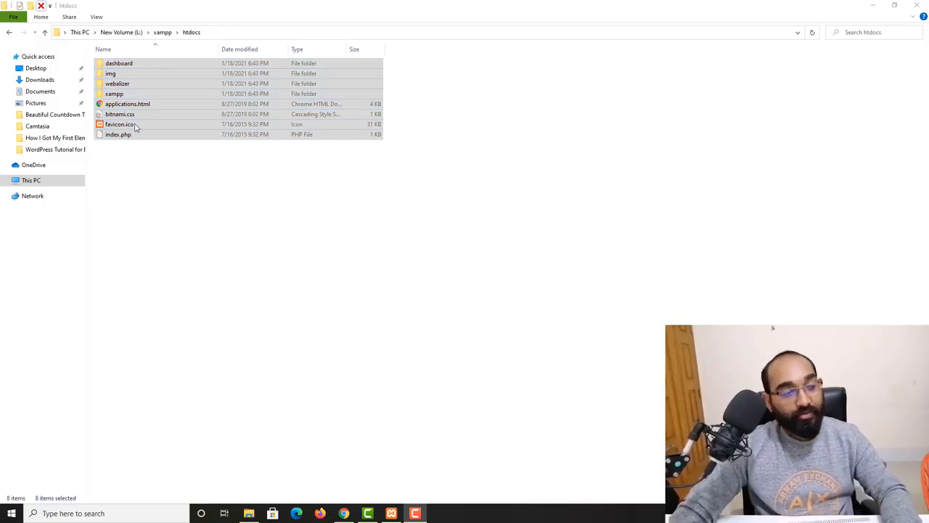
click(30, 5)
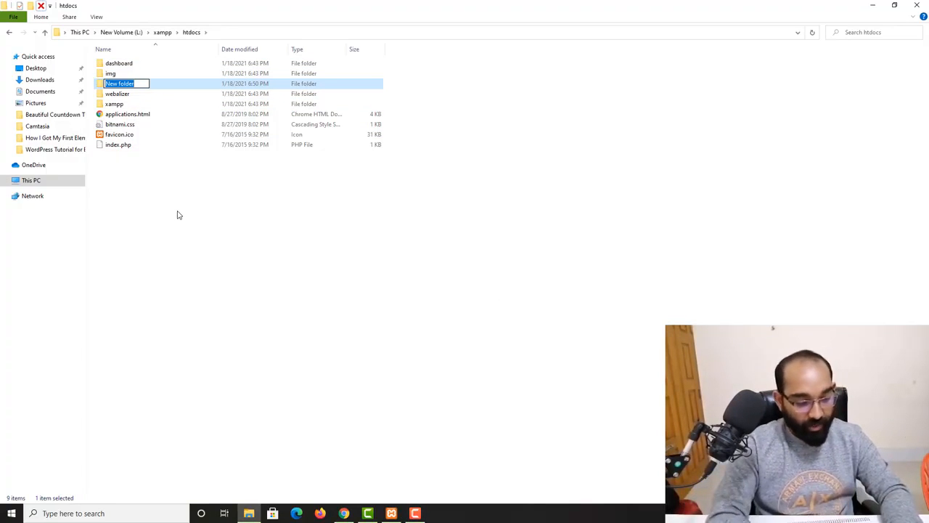
text(my)
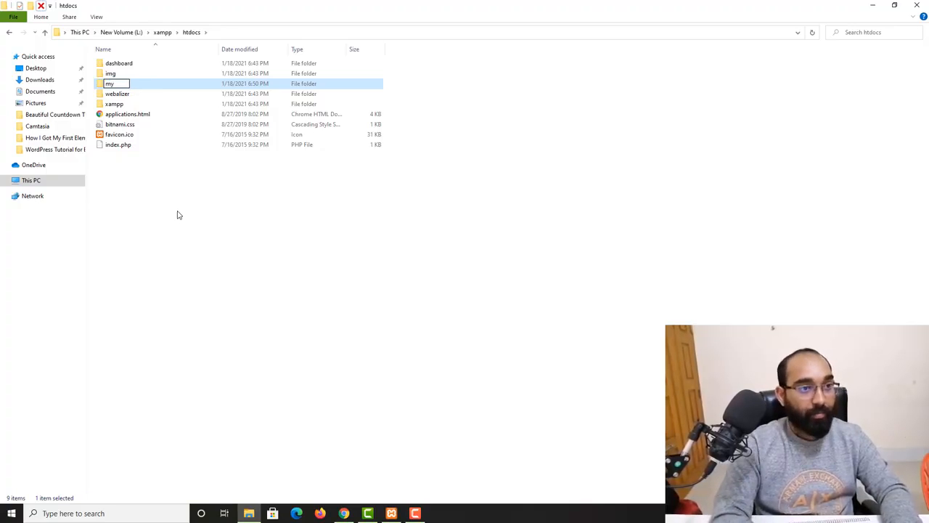
text(website)
key(Return)
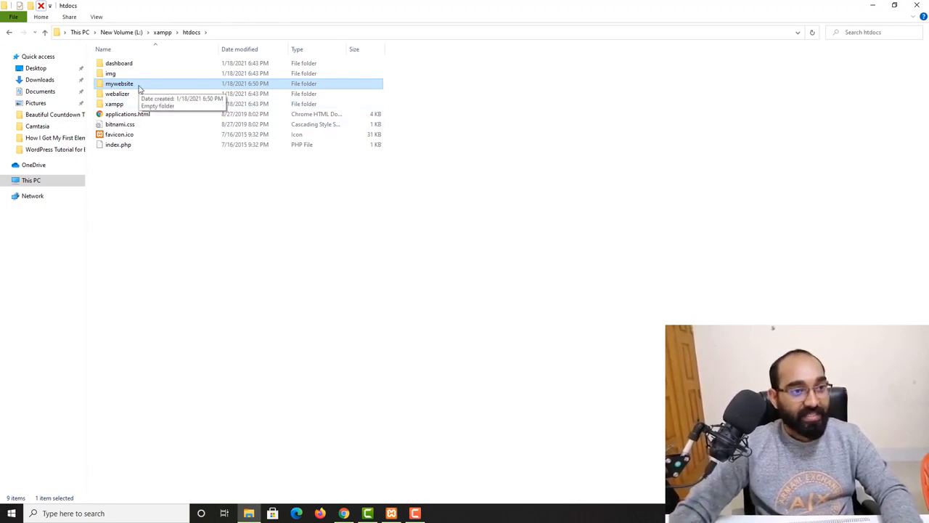
click(344, 513)
- Load localhost/mywebsite in a new Chrome tab, showing the empty Index of /mywebsite
click(366, 5)
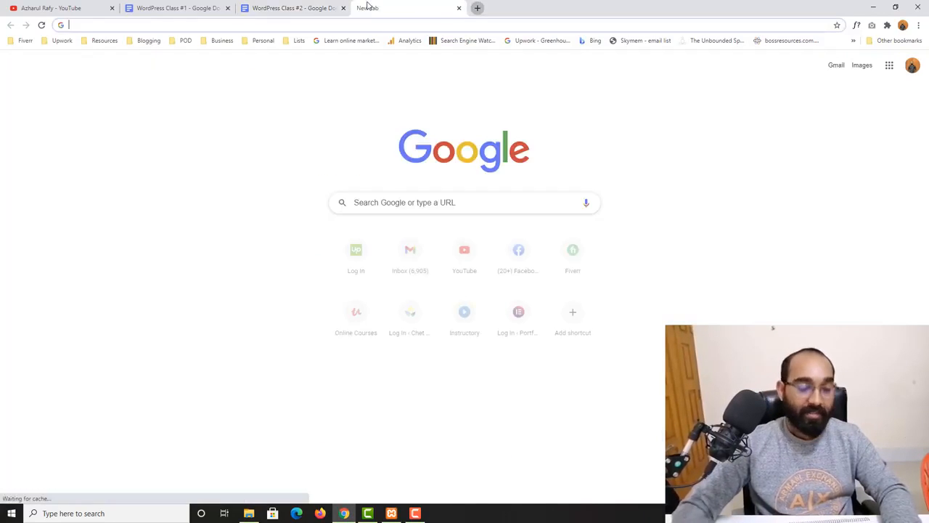
text(localhost/mywebsite)
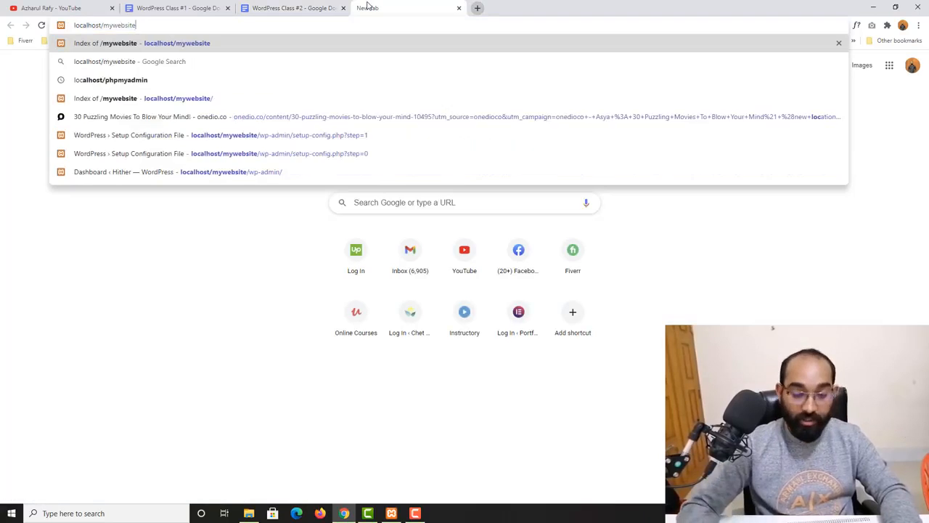
key(BackSpace)
key(BackSpace)
key(BackSpace)
key(BackSpace)
key(BackSpace)
key(BackSpace)
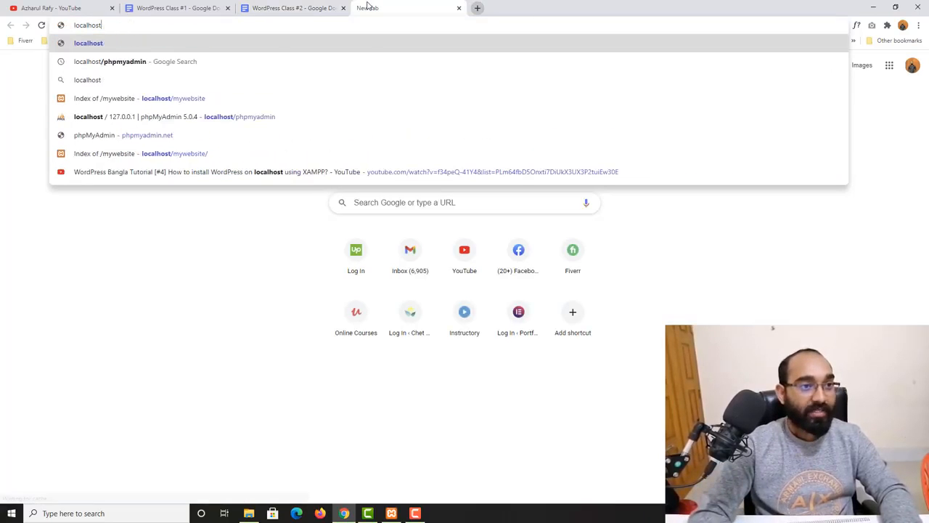
text(mywebsite)
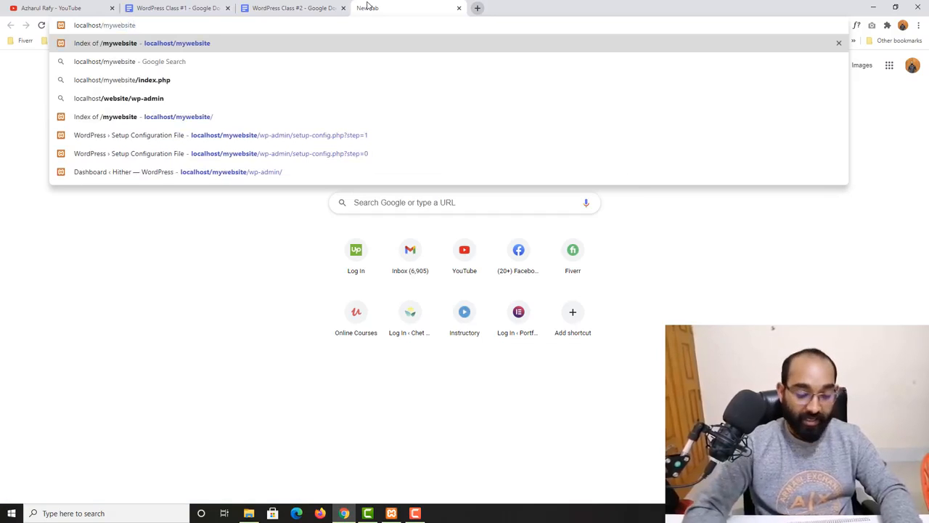
key(Return)
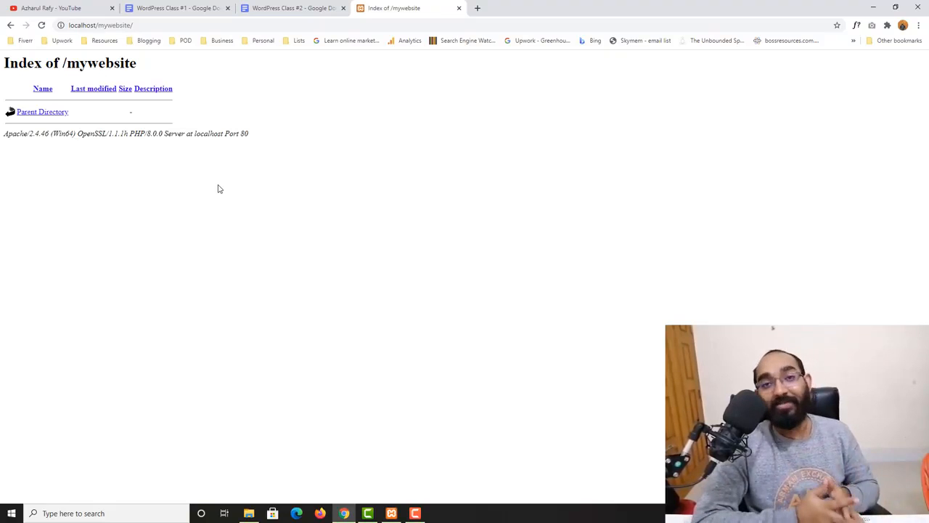
- Go to wordpress.org and save the WordPress 5.6 zip to Downloads
click(478, 9)
text(wor)
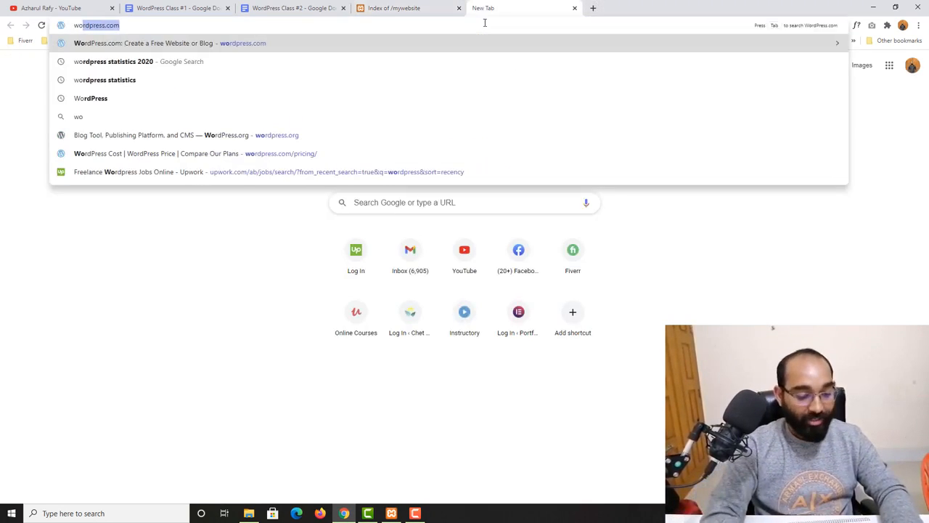
text(dpress.o)
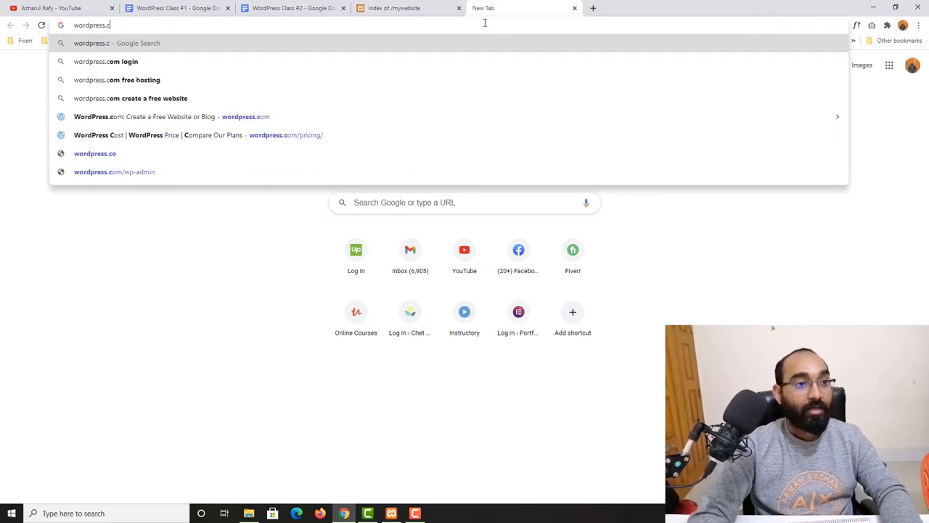
text(rg)
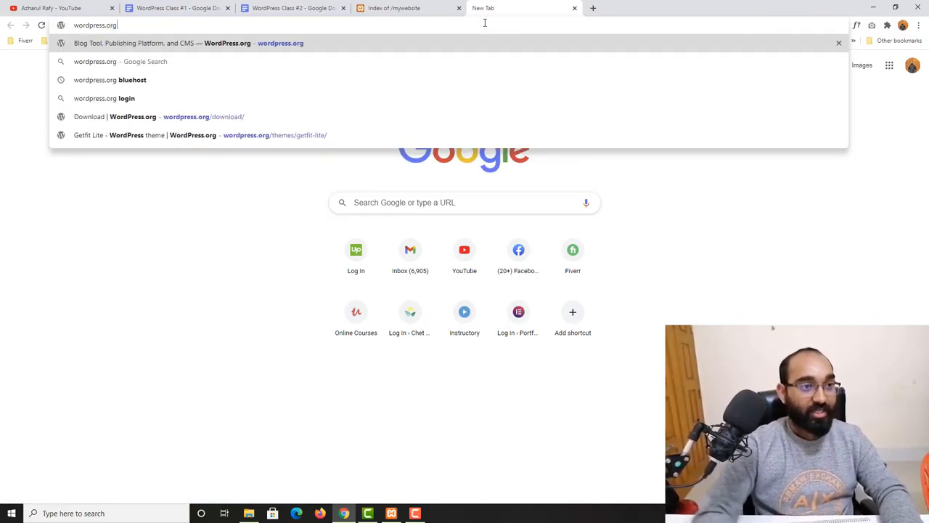
key(Return)
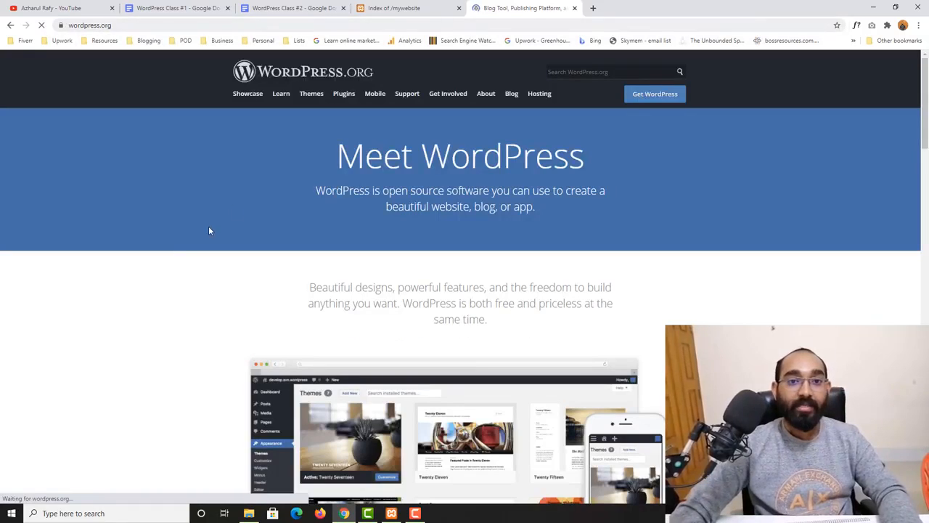
click(648, 101)
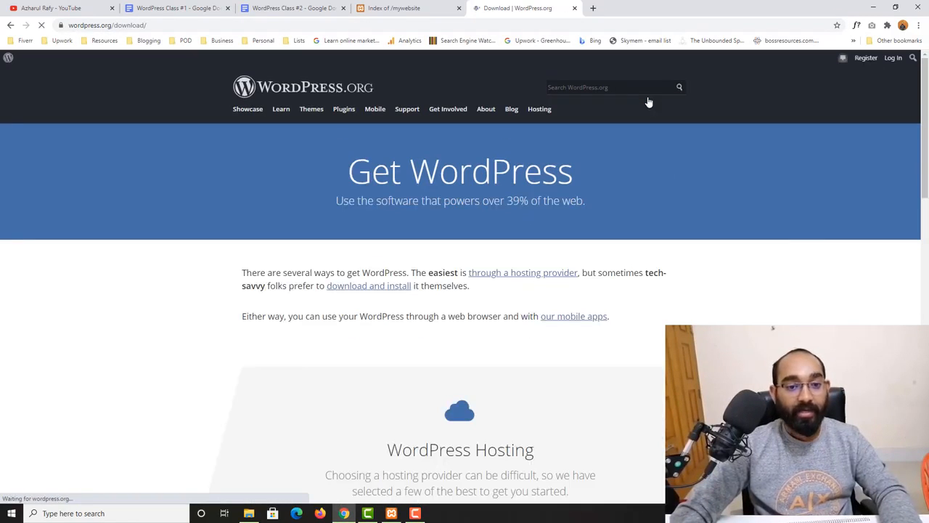
click(392, 289)
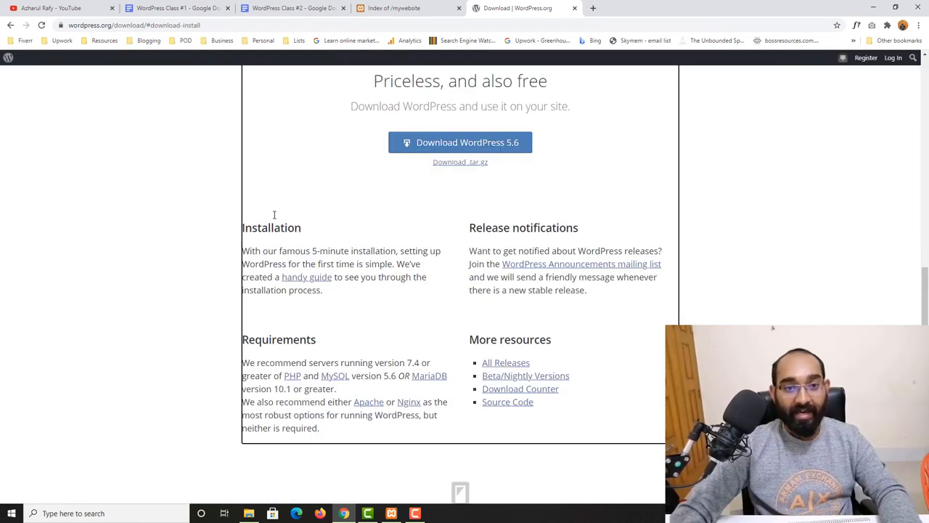
click(523, 149)
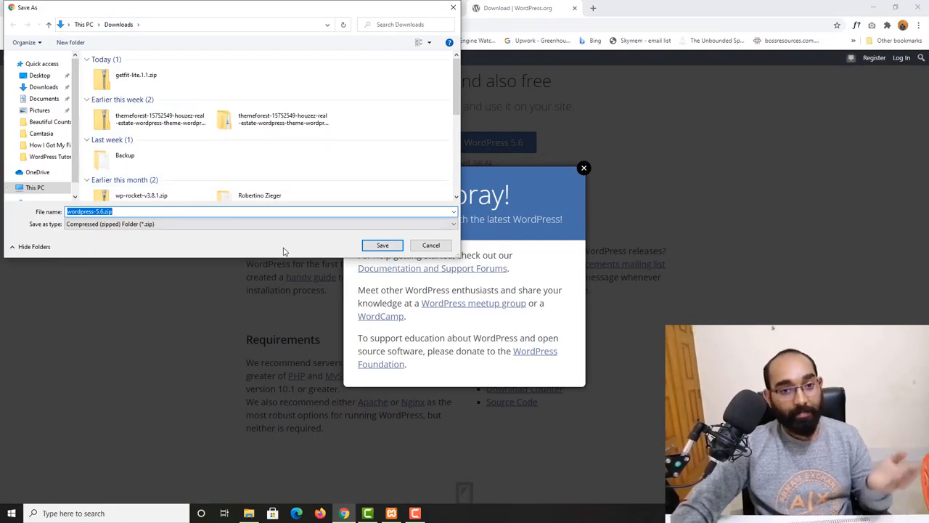
click(373, 248)
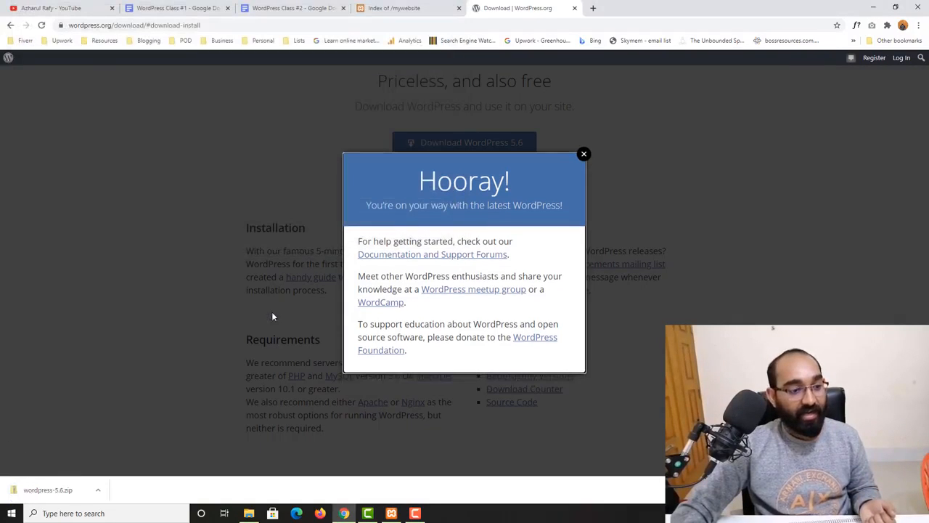
- Locate wordpress-5.6.zip in Downloads and extract it into a wordpress-5.6 folder
right_click(49, 492)
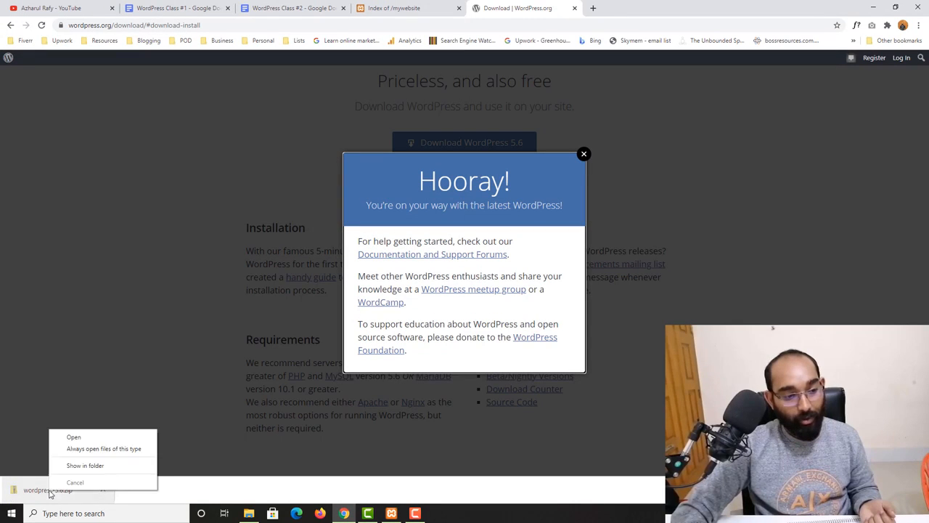
click(86, 465)
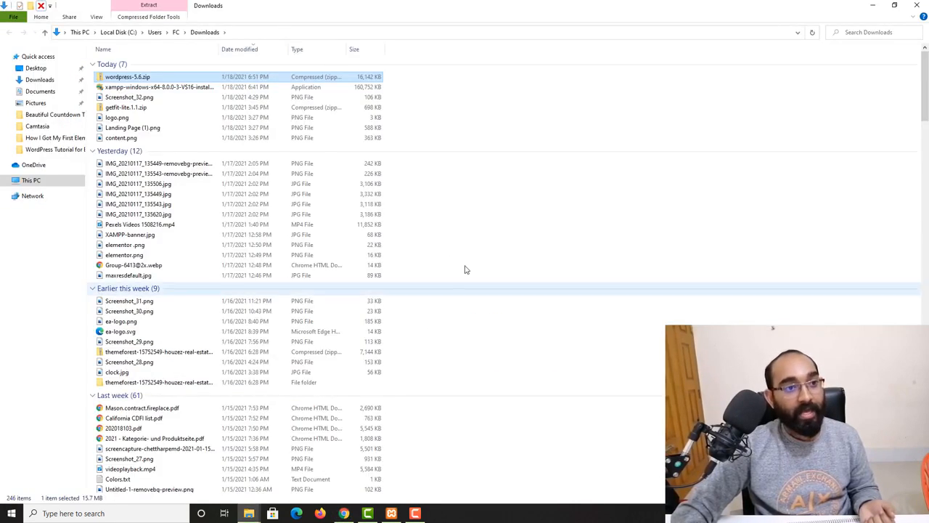
right_click(138, 77)
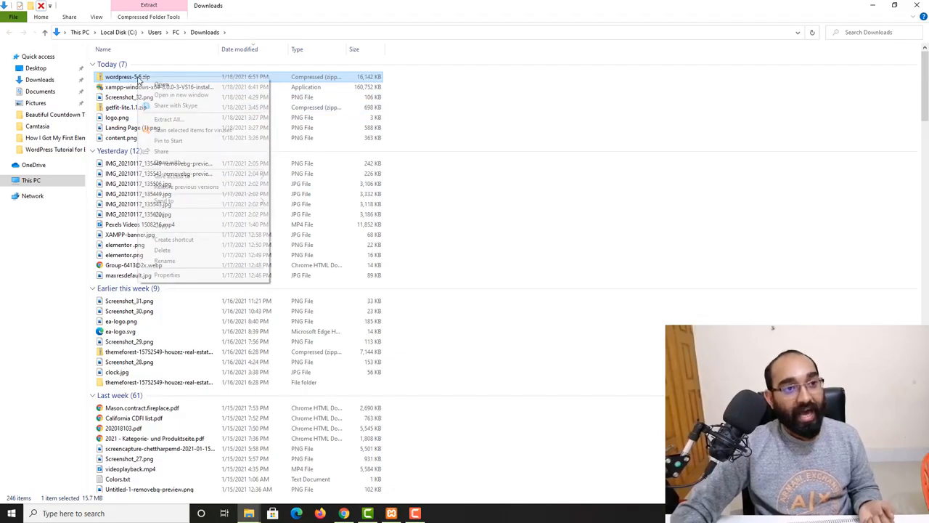
click(127, 78)
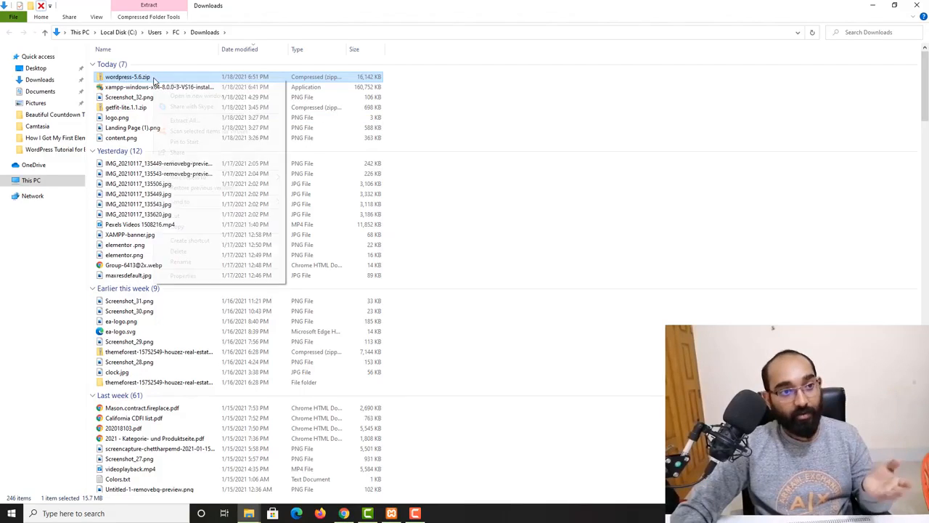
right_click(156, 80)
click(181, 120)
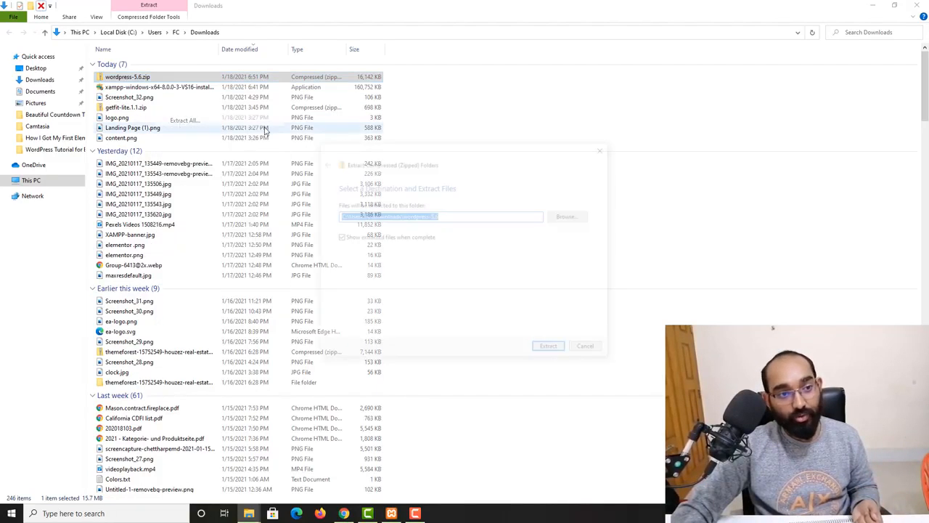
click(553, 349)
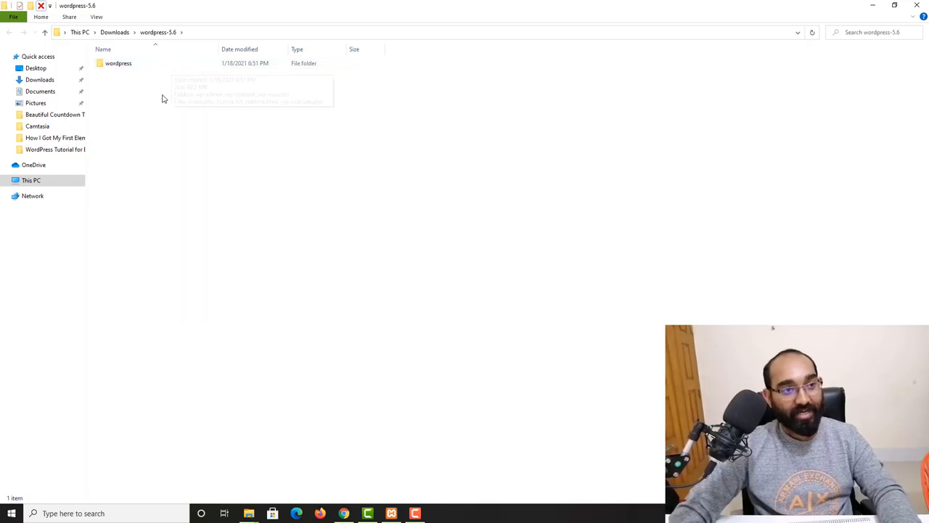
- Copy all 19 files and folders from the extracted wordpress folder
double_click(129, 66)
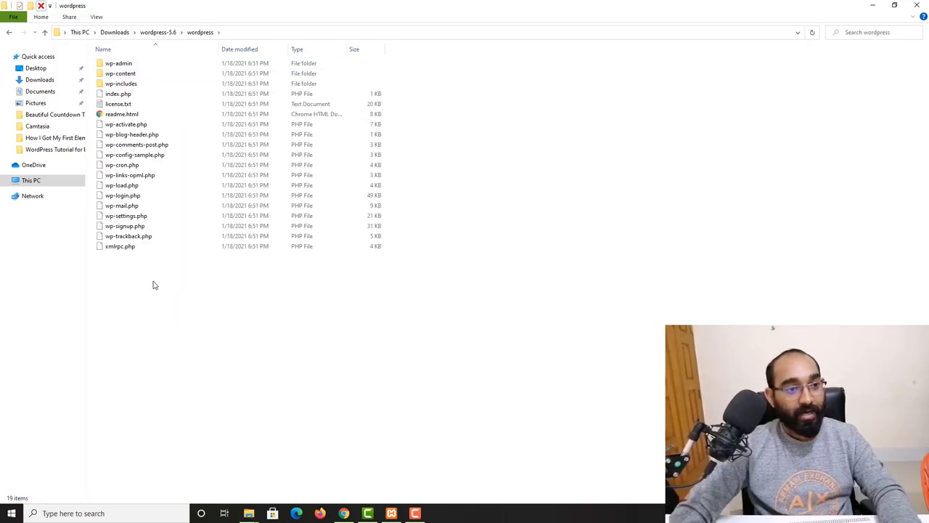
drag(154, 284, 167, 67)
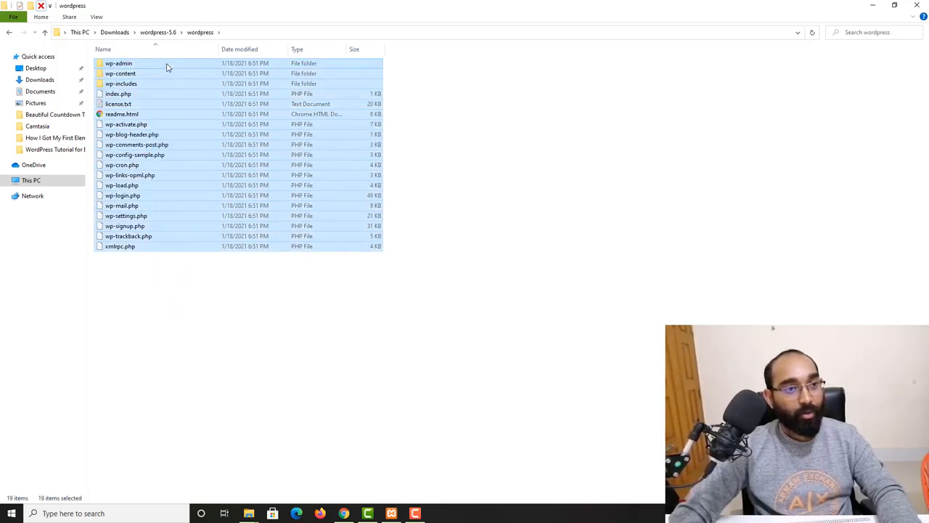
right_click(167, 68)
click(190, 133)
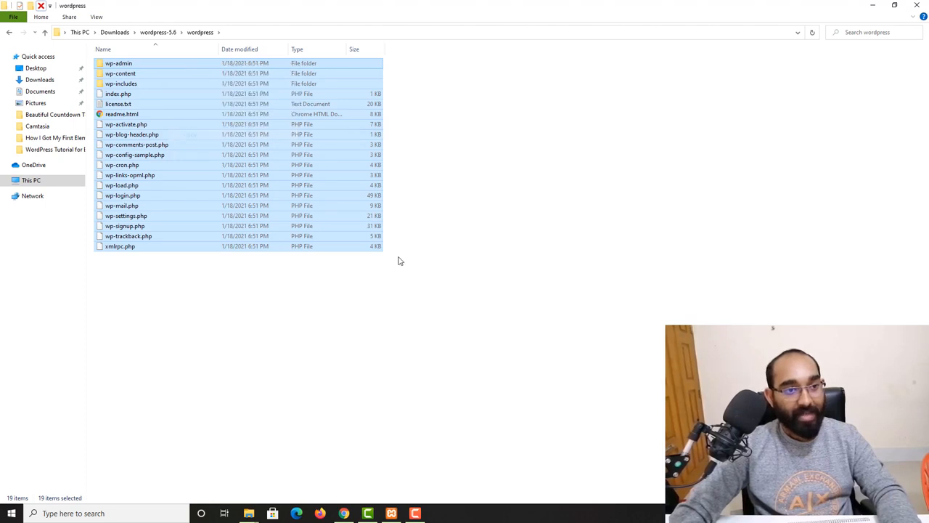
- Paste the WordPress files into the empty L:\xampp\htdocs\mywebsite folder
click(251, 512)
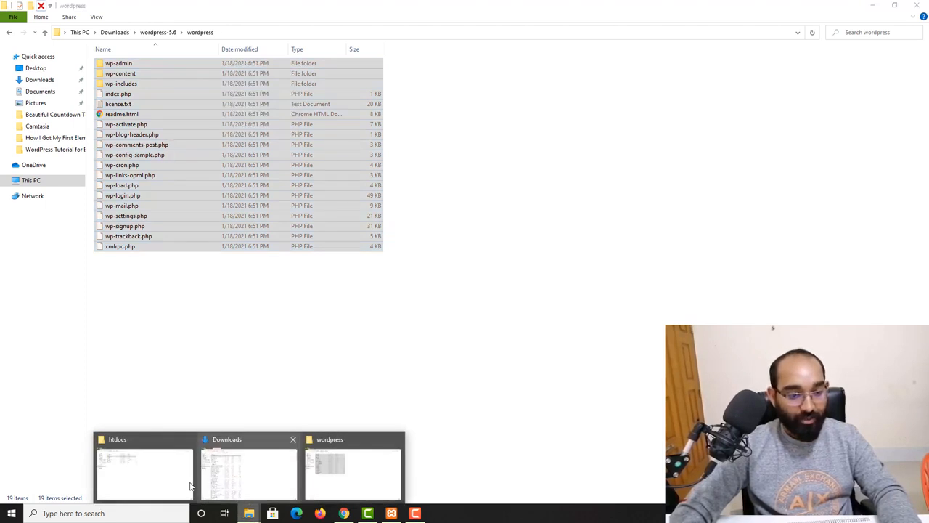
click(145, 472)
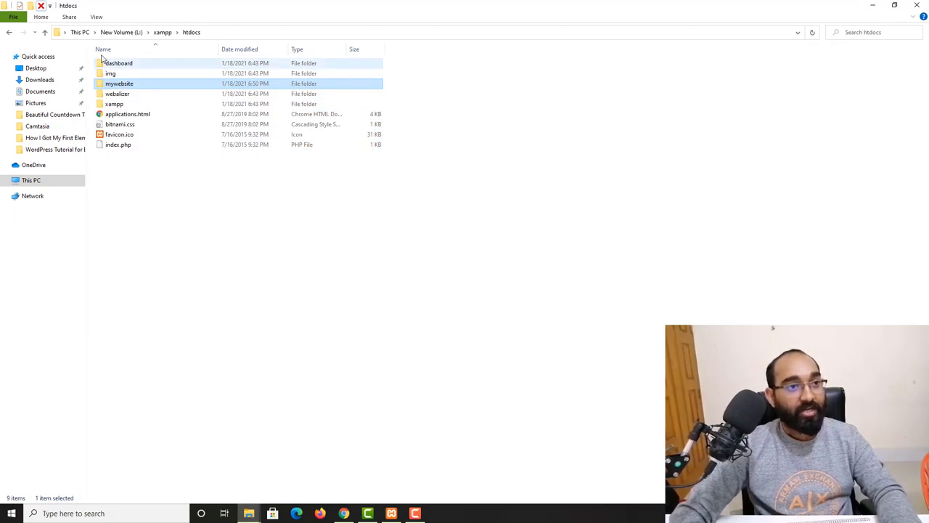
click(57, 185)
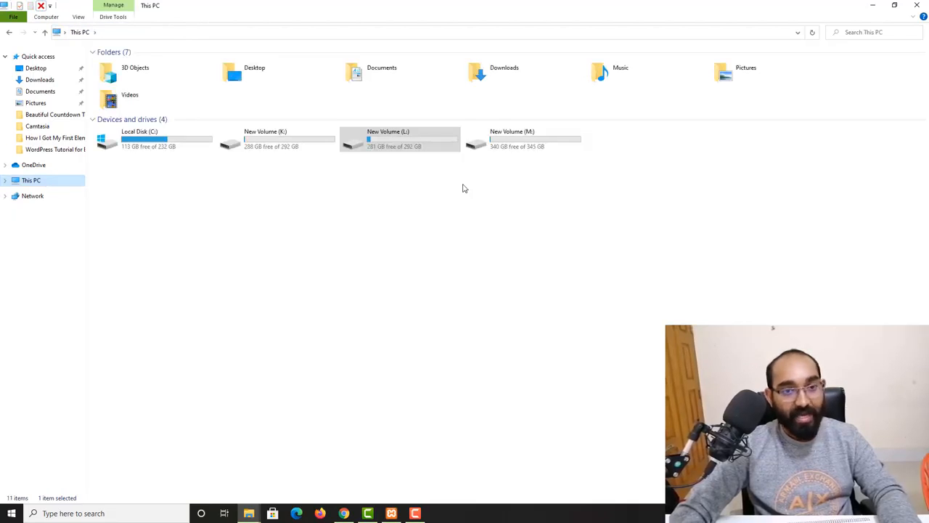
double_click(394, 140)
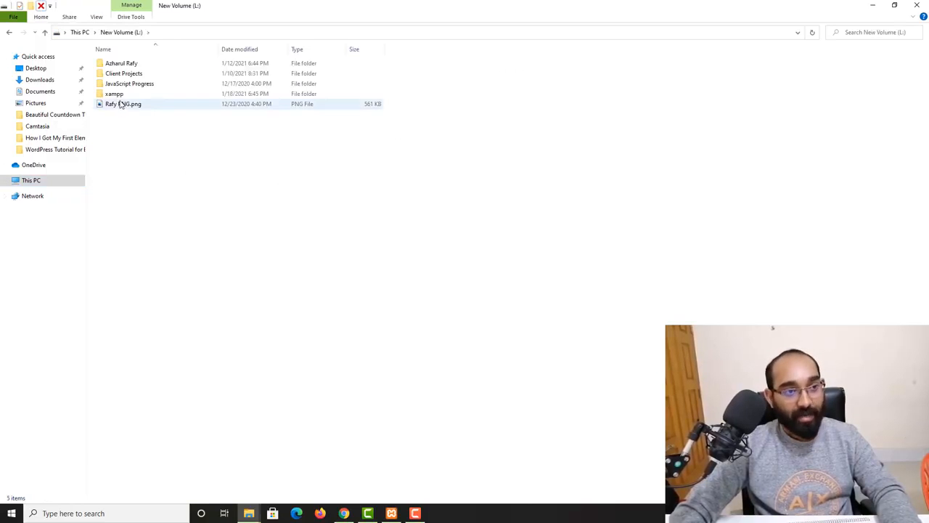
double_click(134, 96)
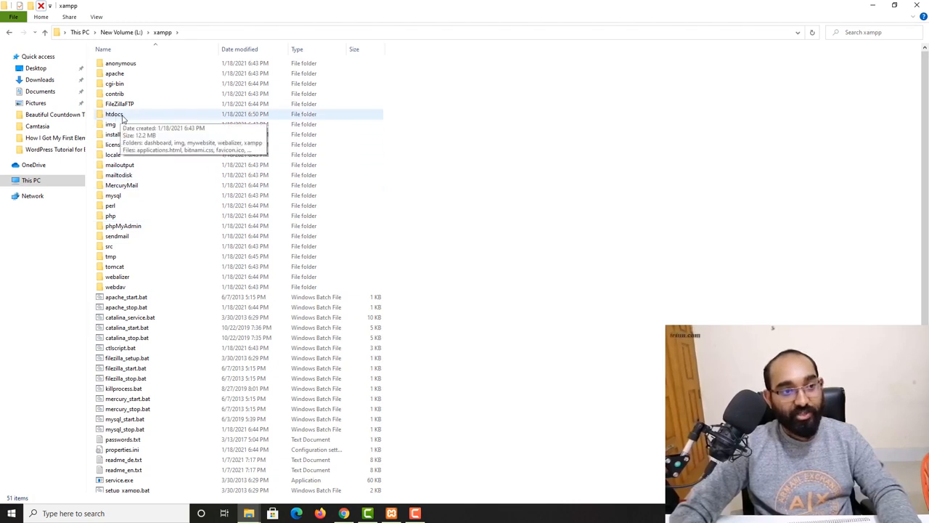
double_click(120, 115)
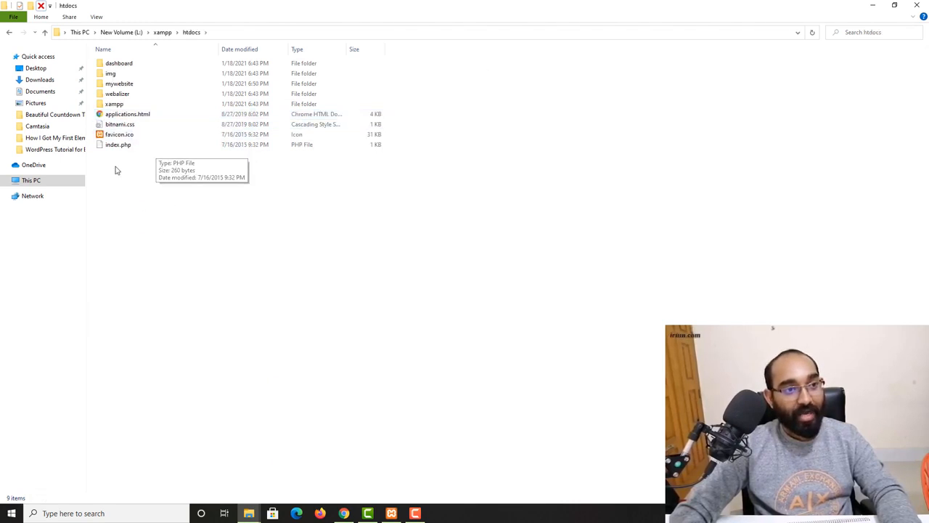
double_click(142, 87)
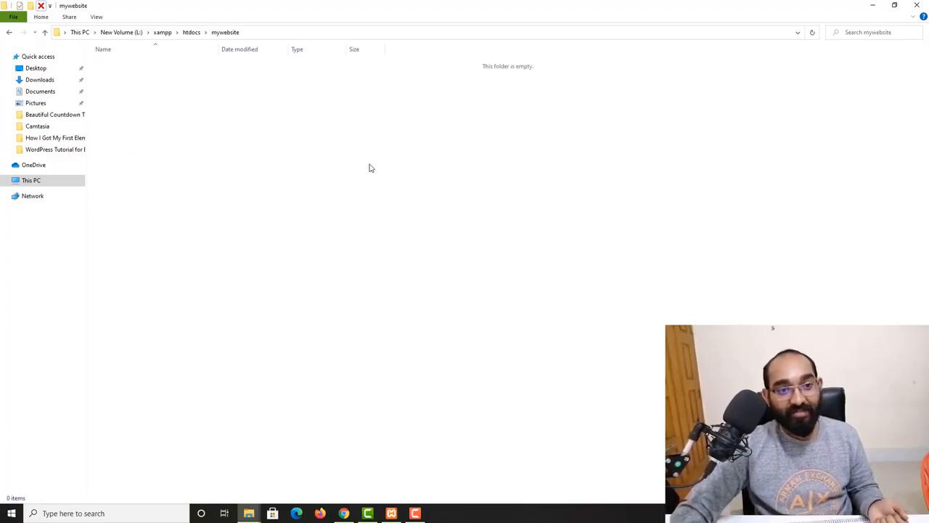
right_click(361, 136)
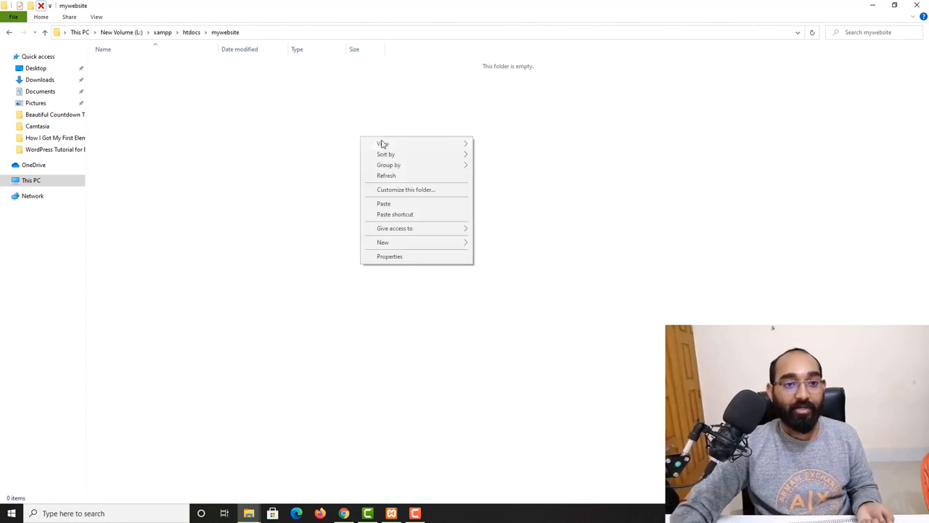
click(381, 202)
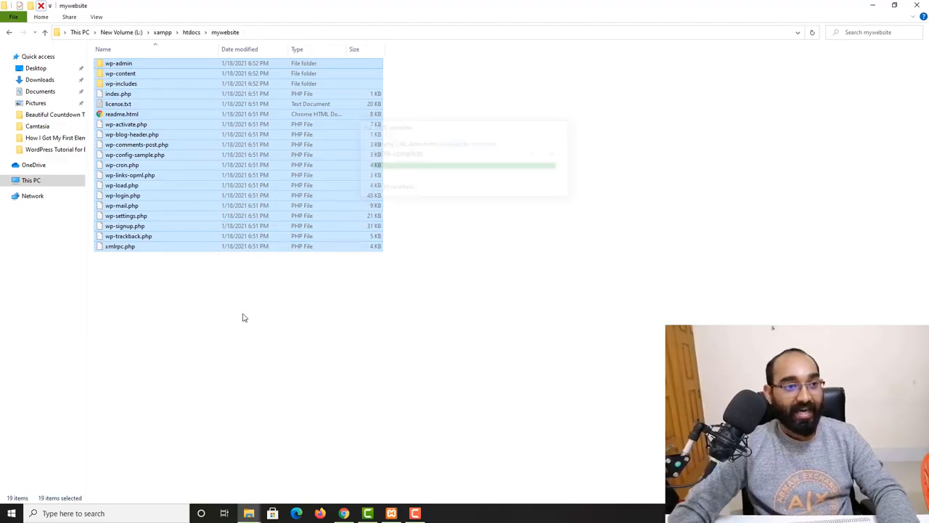
- Reload localhost/mywebsite in Chrome to launch the WordPress setup wizard
click(138, 284)
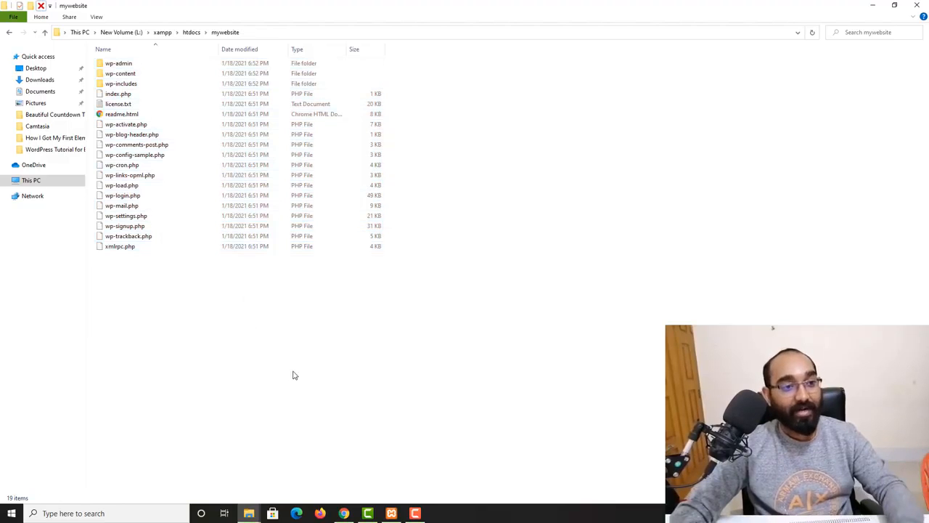
click(346, 513)
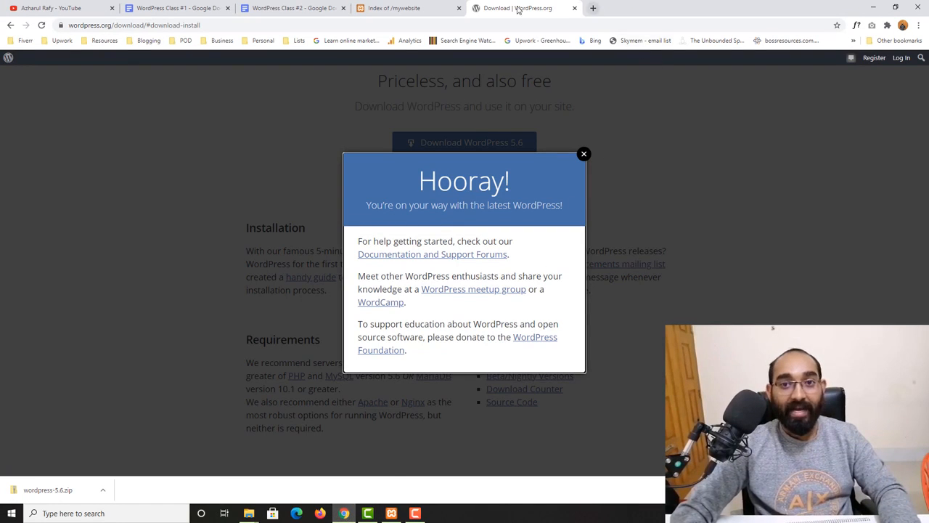
click(434, 6)
click(140, 25)
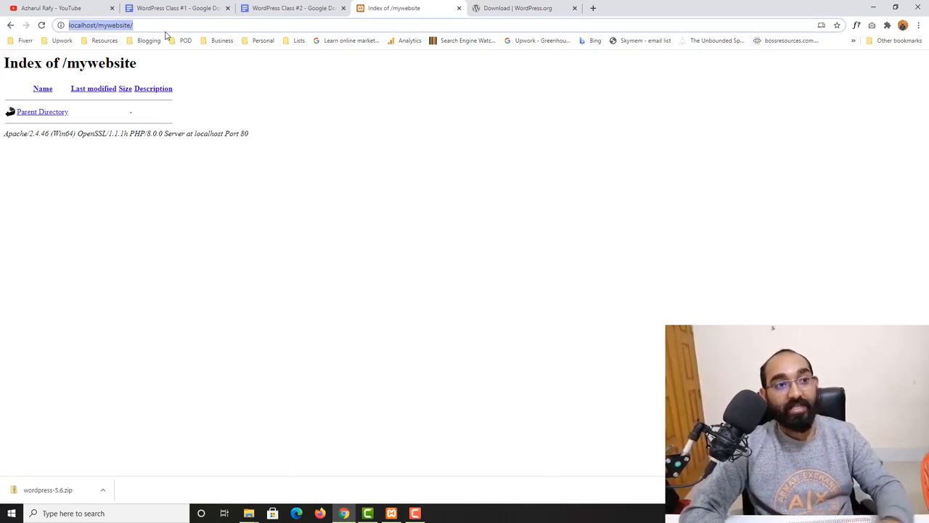
double_click(103, 25)
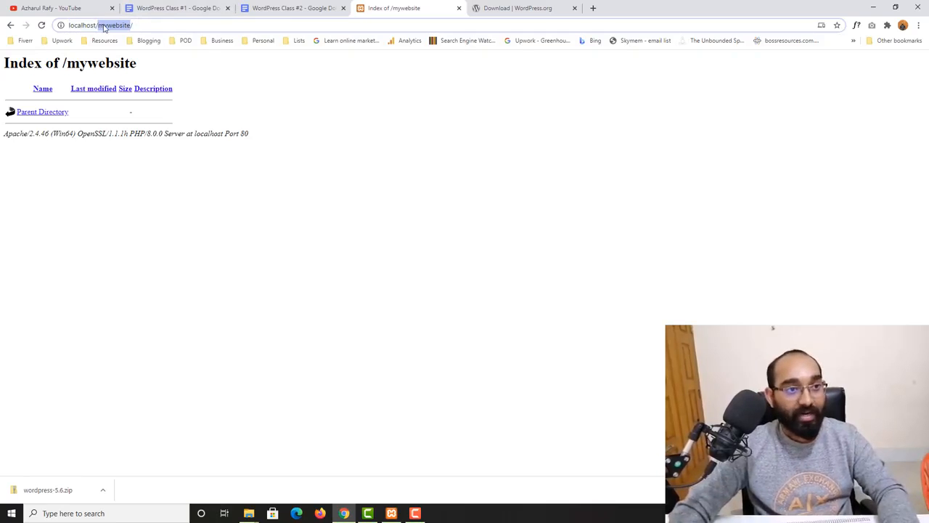
click(166, 27)
key(Return)
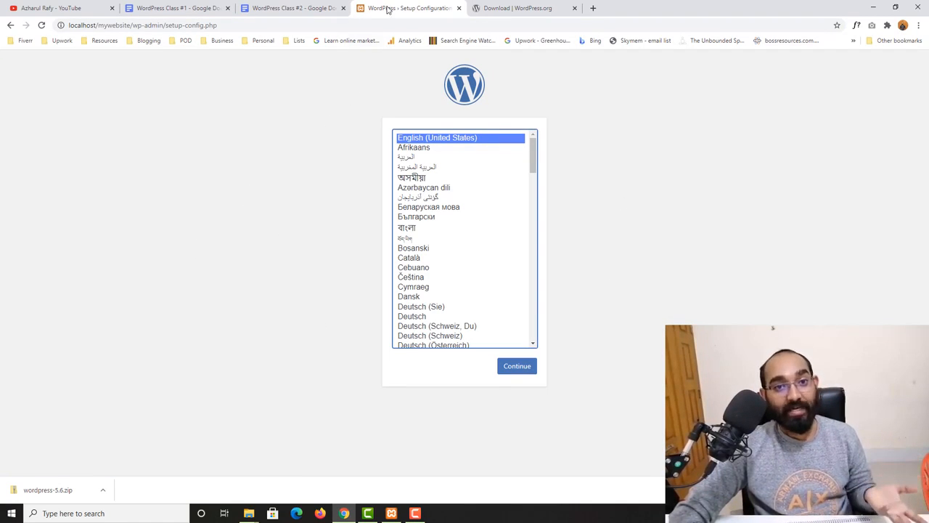
- Close the WordPress.org download tab and continue setup with English (United States)
drag(387, 8, 523, 8)
click(465, 7)
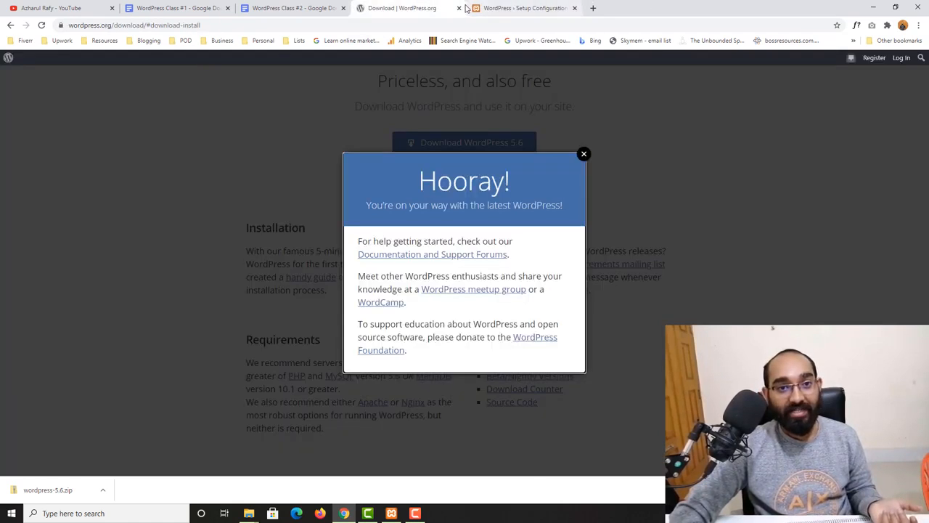
click(458, 8)
click(328, 8)
click(397, 8)
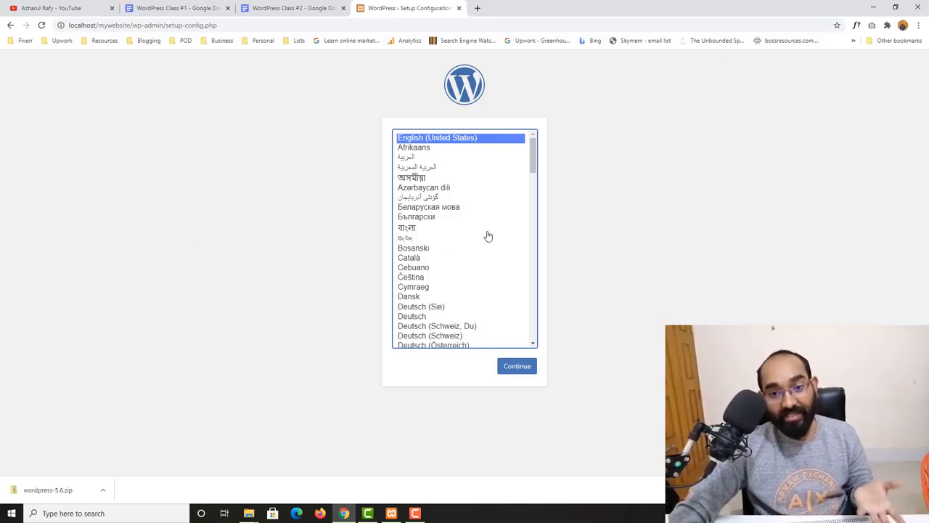
scroll(472, 307, down, 3)
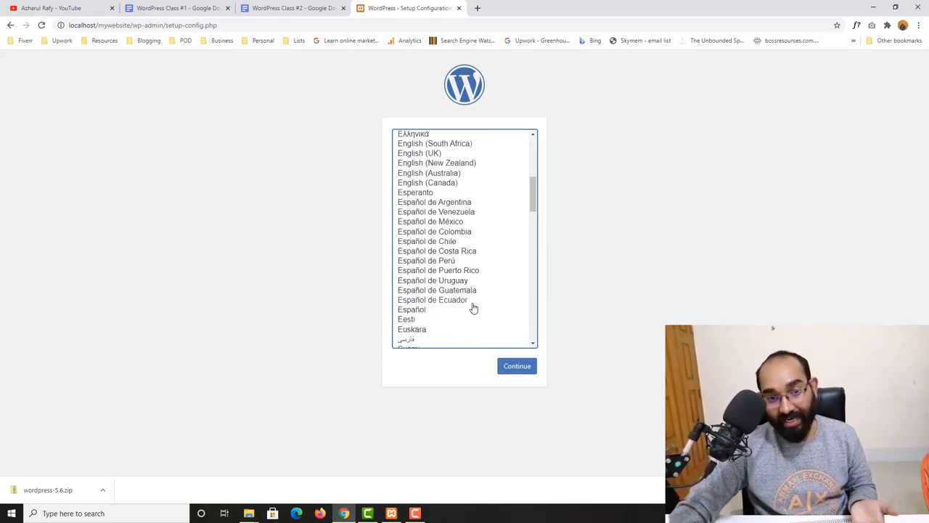
scroll(477, 290, up, 3)
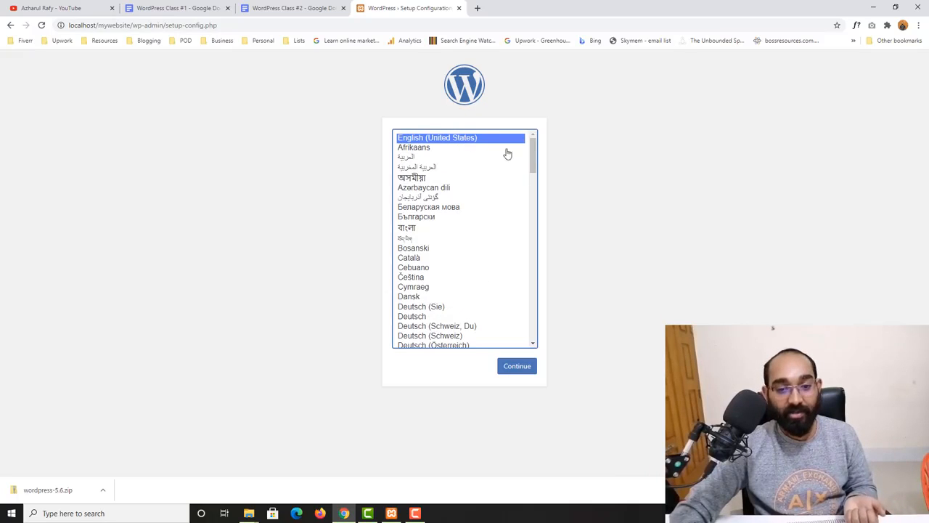
click(525, 372)
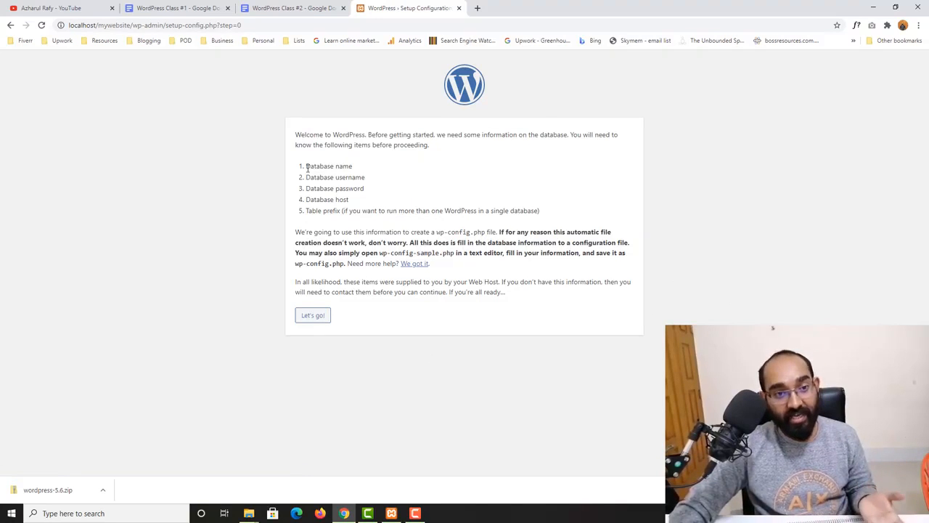
- Copy the Database name, username and password items and switch to the WordPress Class #2 notes
drag(306, 166, 352, 167)
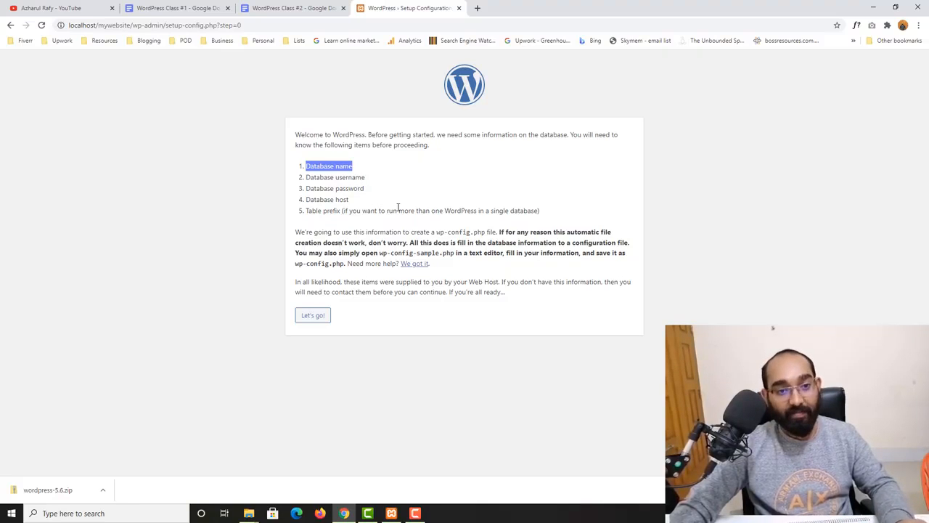
click(321, 188)
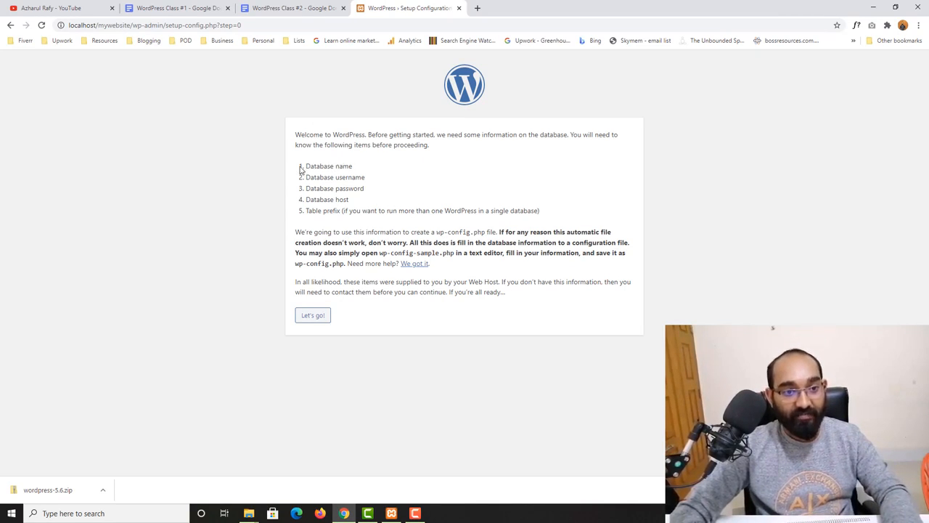
drag(300, 169, 354, 189)
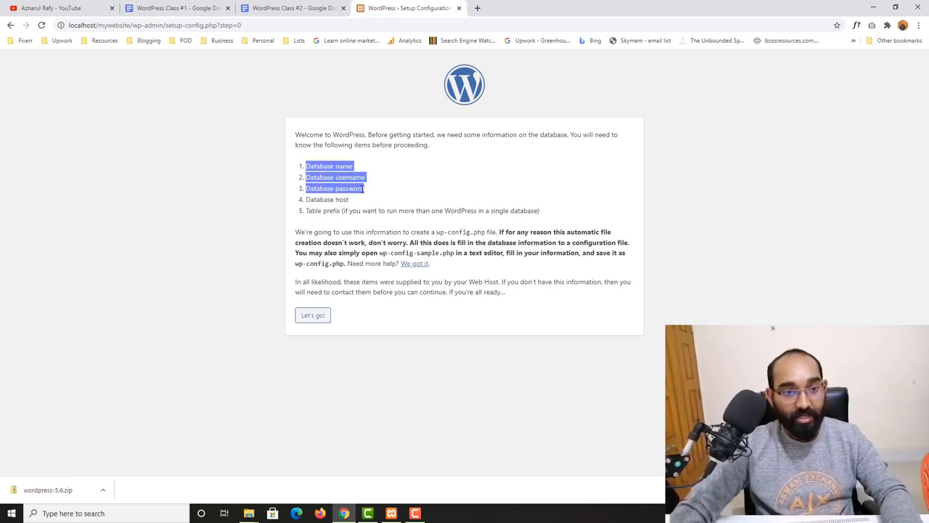
right_click(362, 188)
click(431, 197)
key(ctrl+shift+Tab)
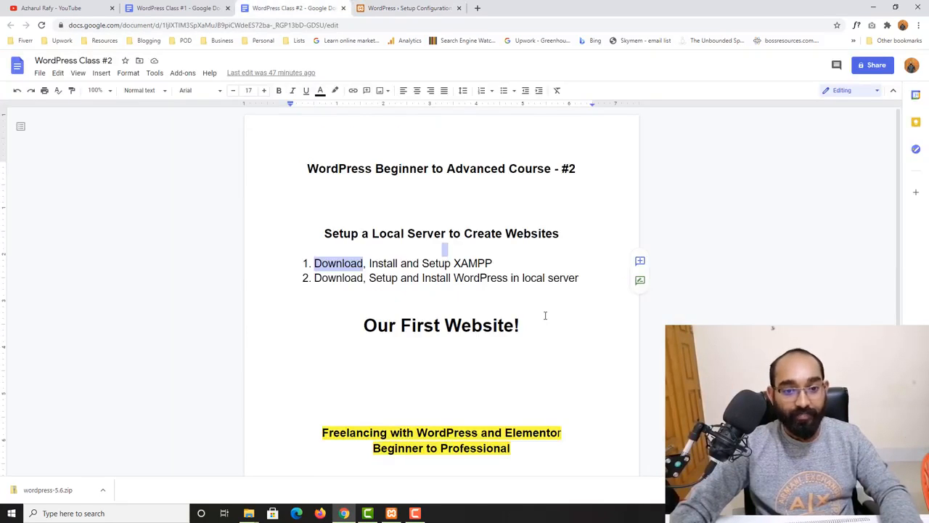
- Paste the three database items as a list under 'Our First Website!' in the notes
click(545, 330)
key(Return)
key(Return)
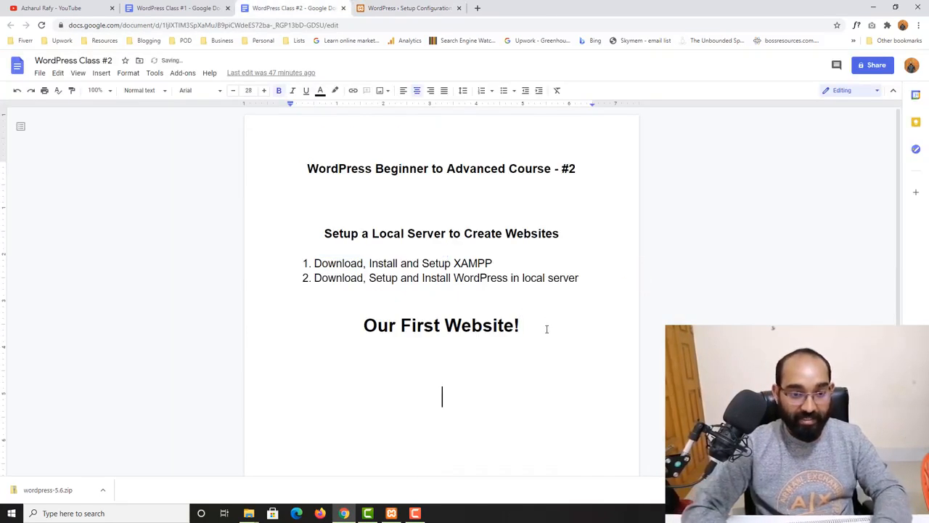
key(ctrl+v)
click(400, 351)
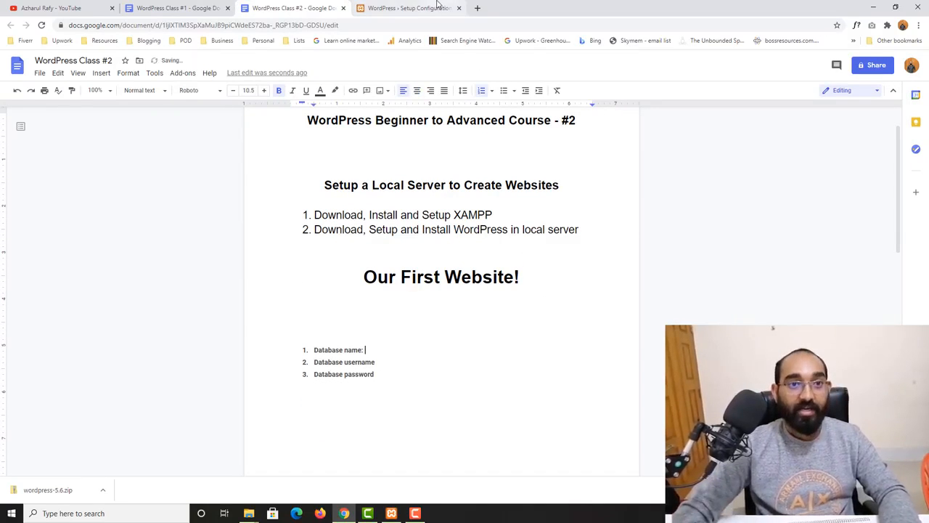
- Return to the WordPress setup page and open a new blank tab
click(375, 6)
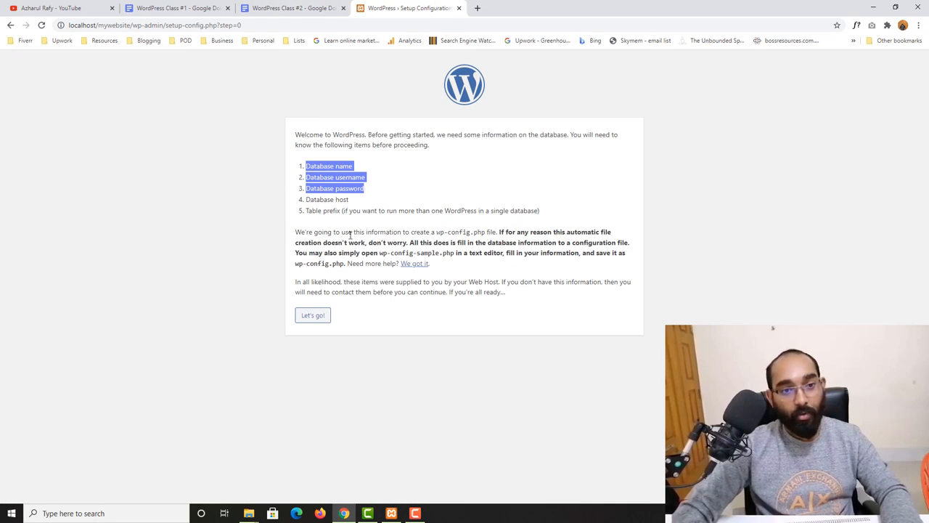
click(308, 194)
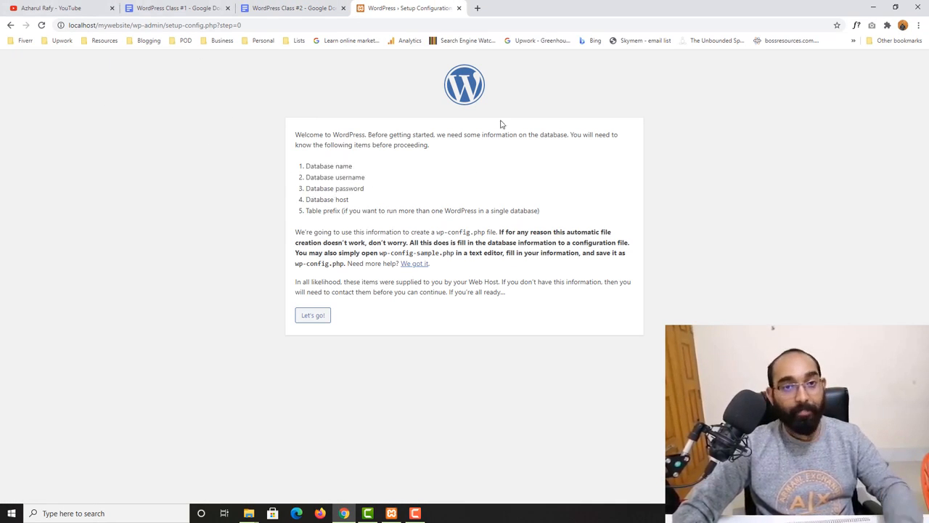
click(477, 8)
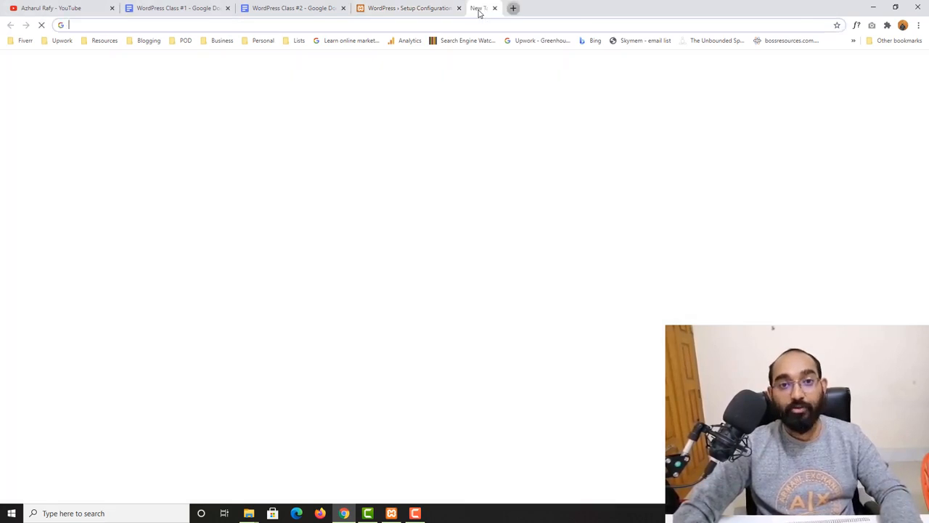
- Load localhost/phpmyadmin in the new tab
text(loc)
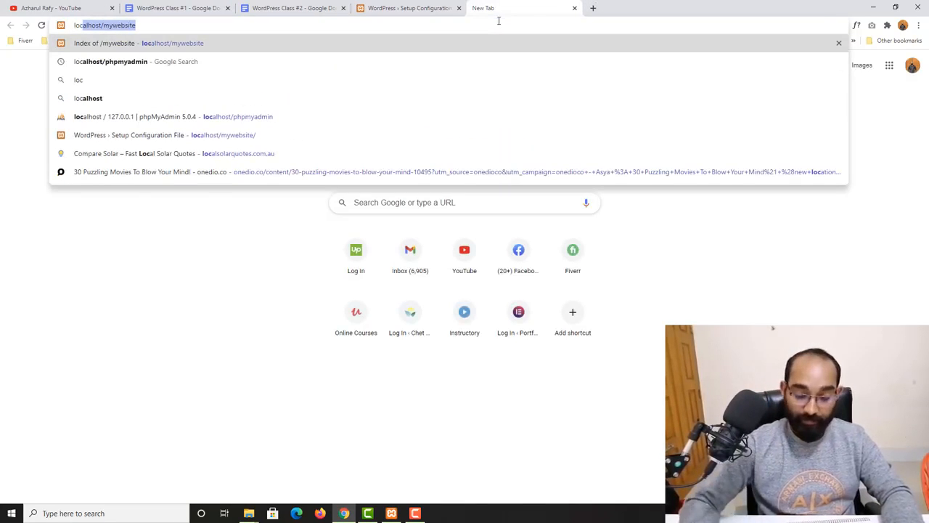
key(Right)
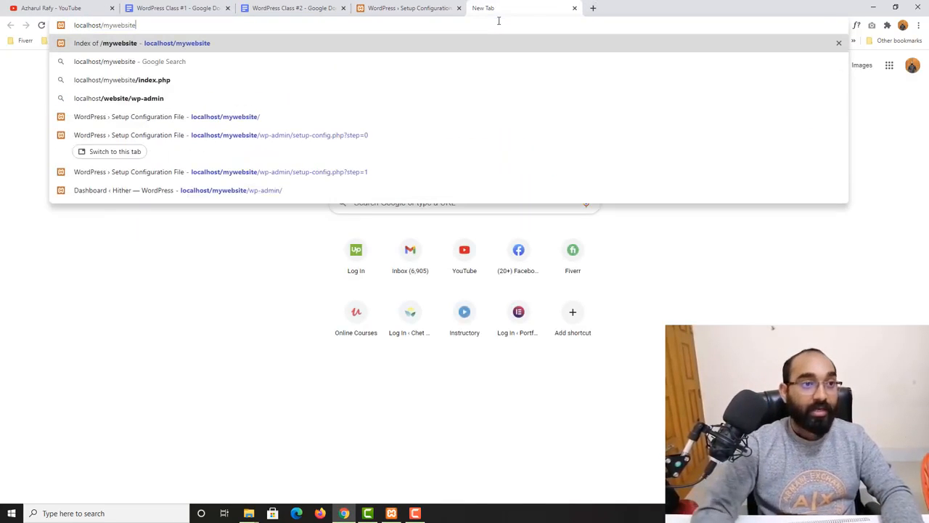
key(BackSpace)
key(BackSpace)
key(BackSpace)
key(BackSpace)
key(BackSpace)
key(BackSpace)
key(BackSpace)
key(BackSpace)
key(BackSpace)
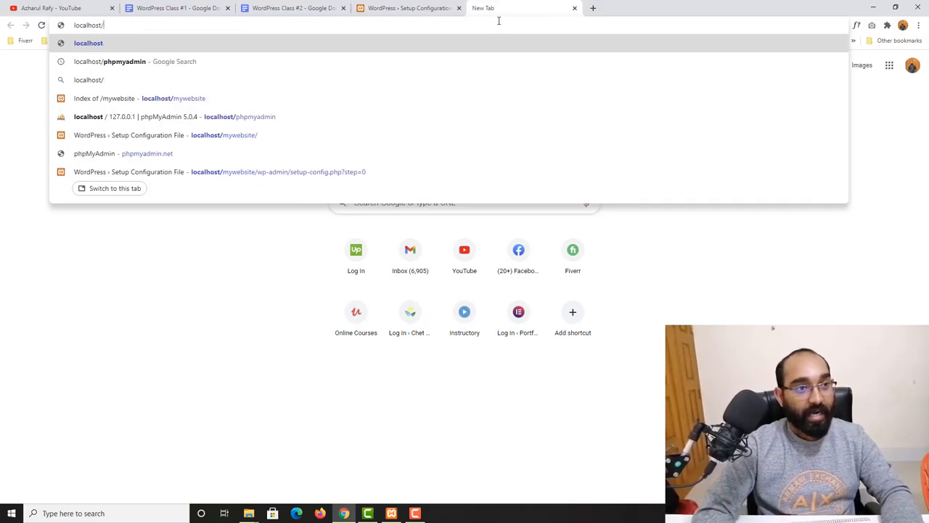
text(ph)
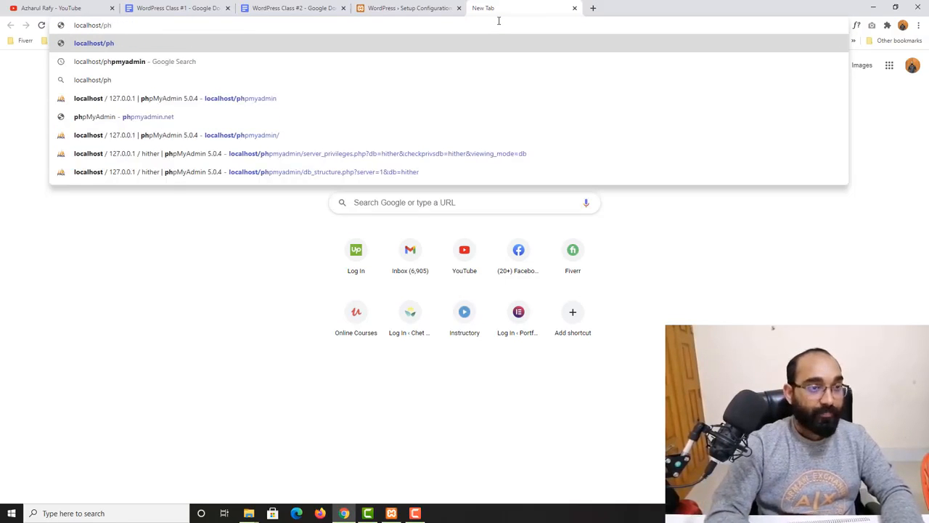
text(pmyadmin)
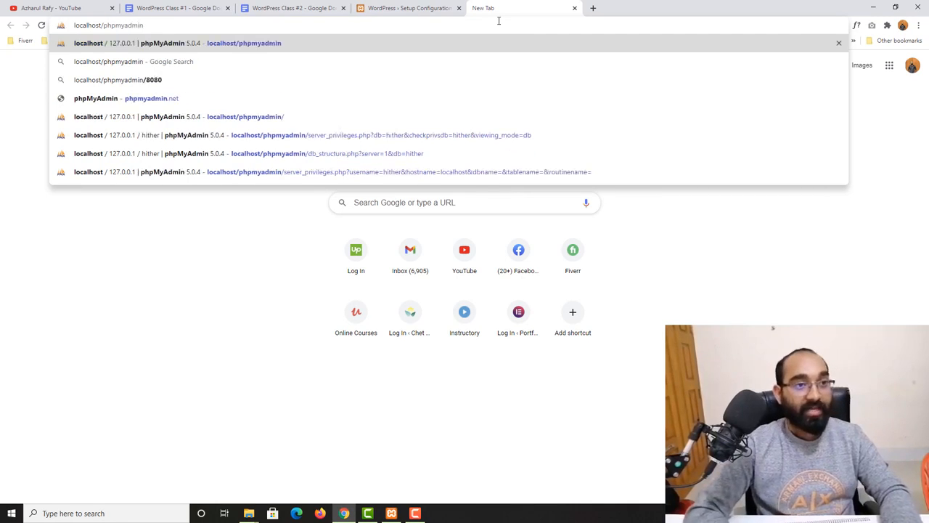
key(Return)
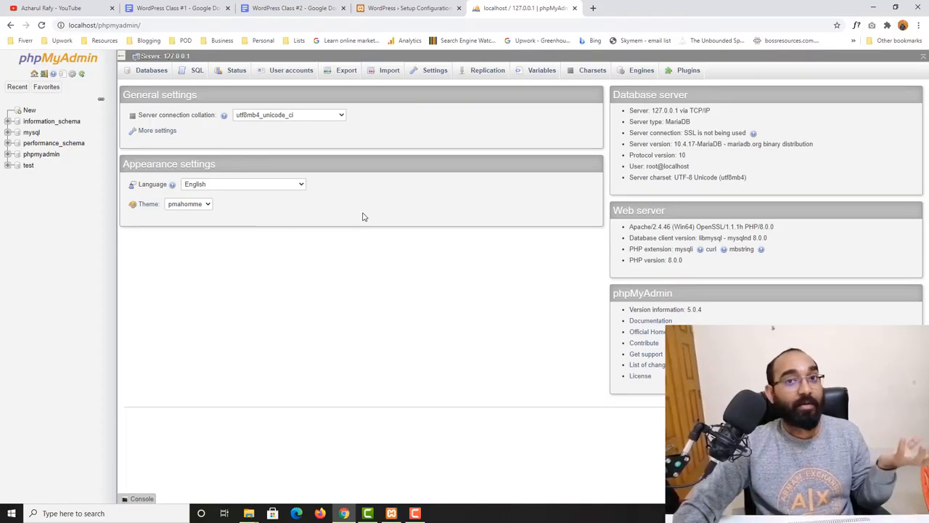
- Create a new database named mywebsite from phpMyAdmin's Databases tab
click(147, 78)
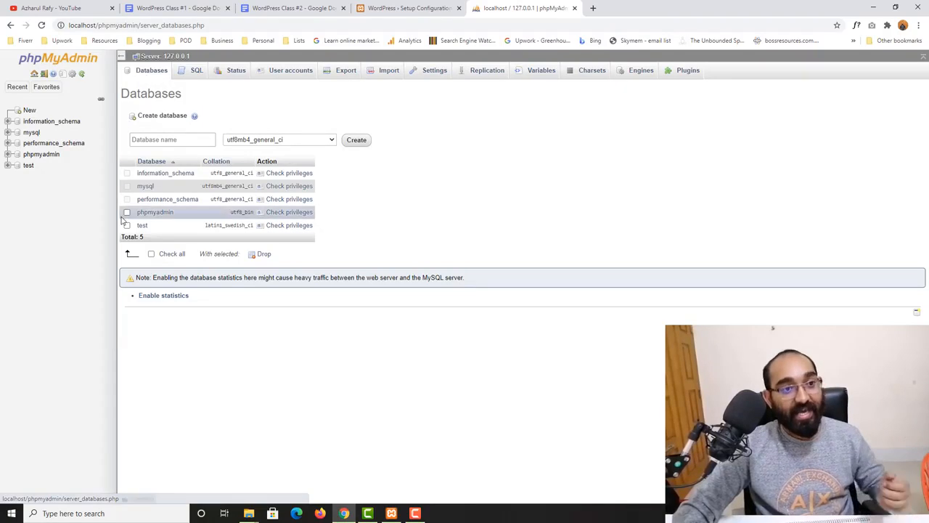
click(160, 140)
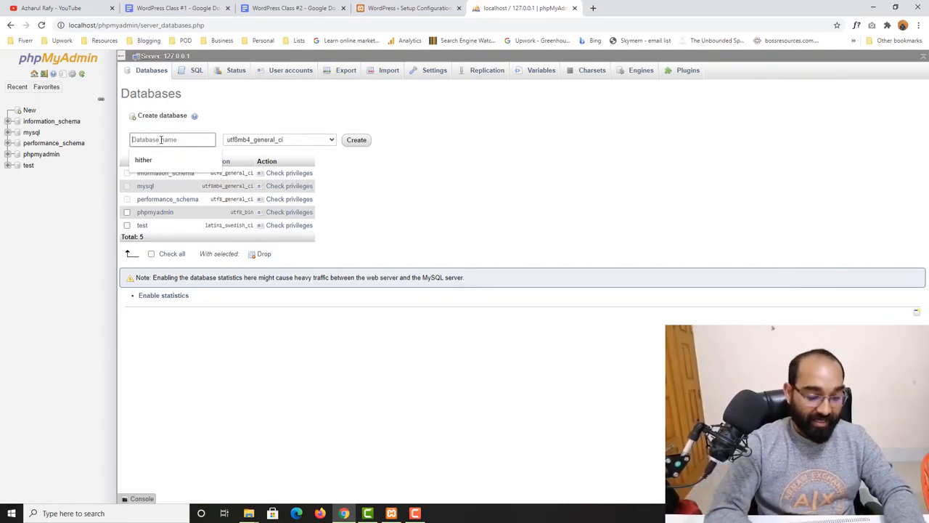
text(mywebsite)
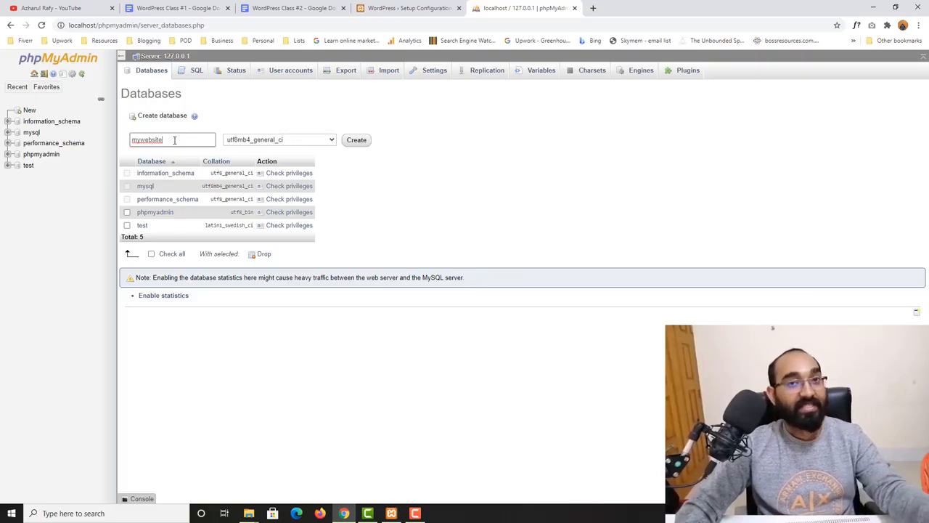
click(355, 145)
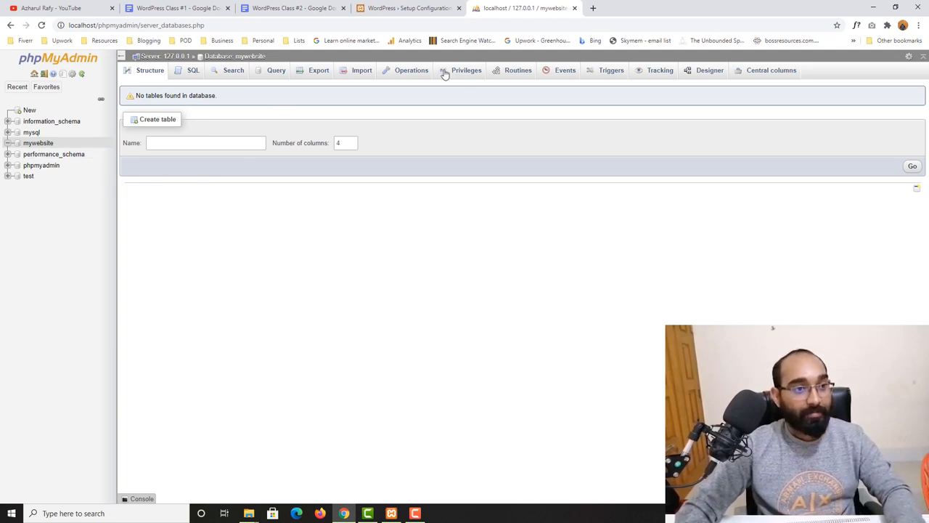
- Write 'mywebsite' after 'Database name:' in the notes, then return to phpMyAdmin
click(290, 8)
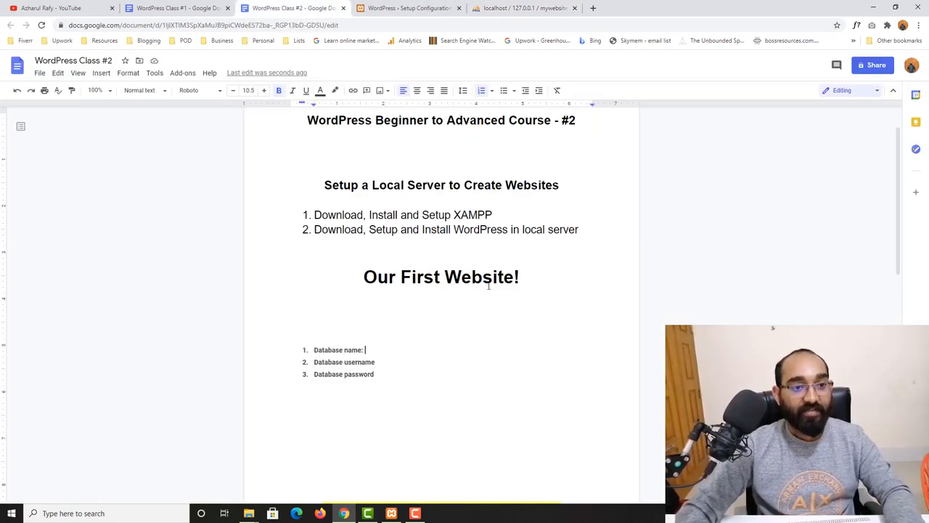
click(412, 356)
text(myweb)
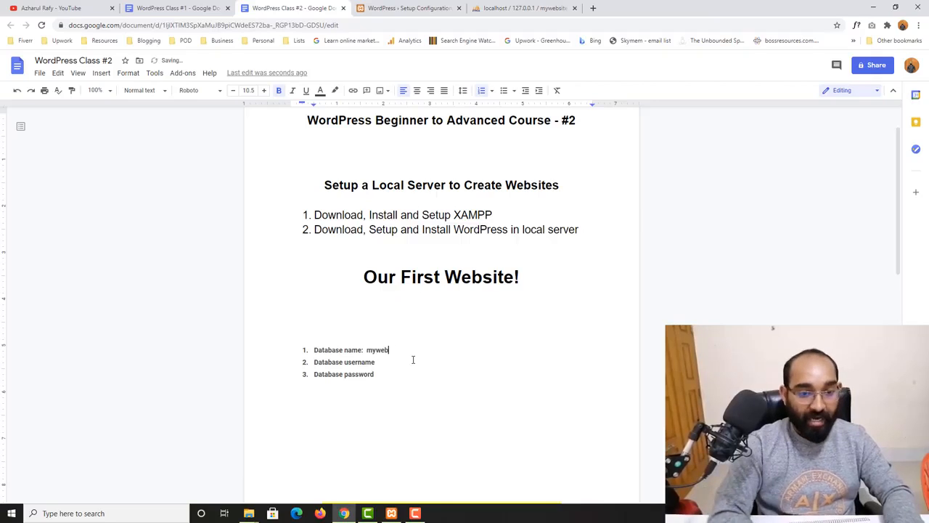
text(site)
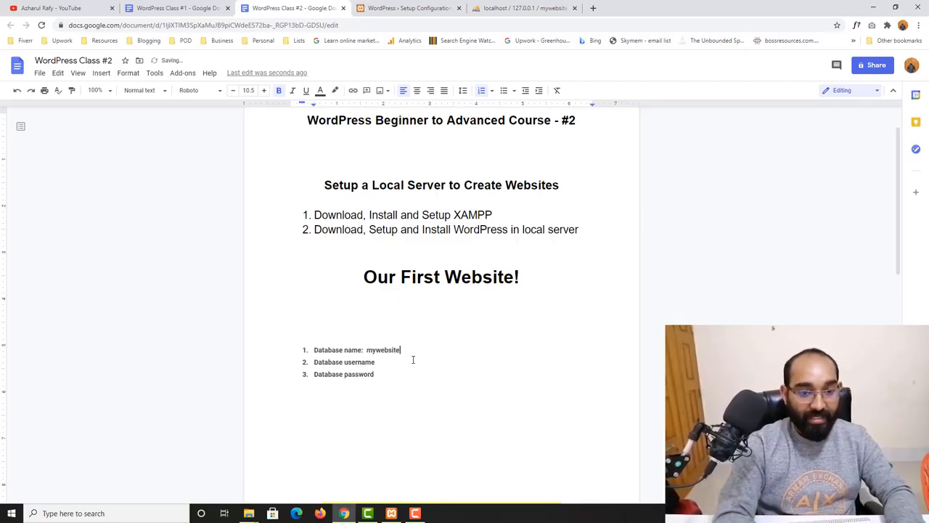
click(519, 8)
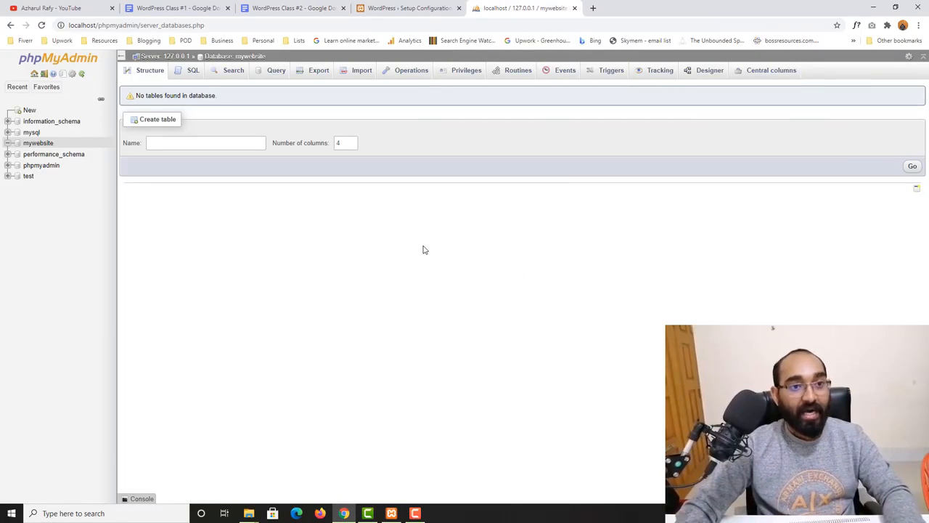
- Open the mywebsite database's Privileges tab and start adding a new user account
click(38, 143)
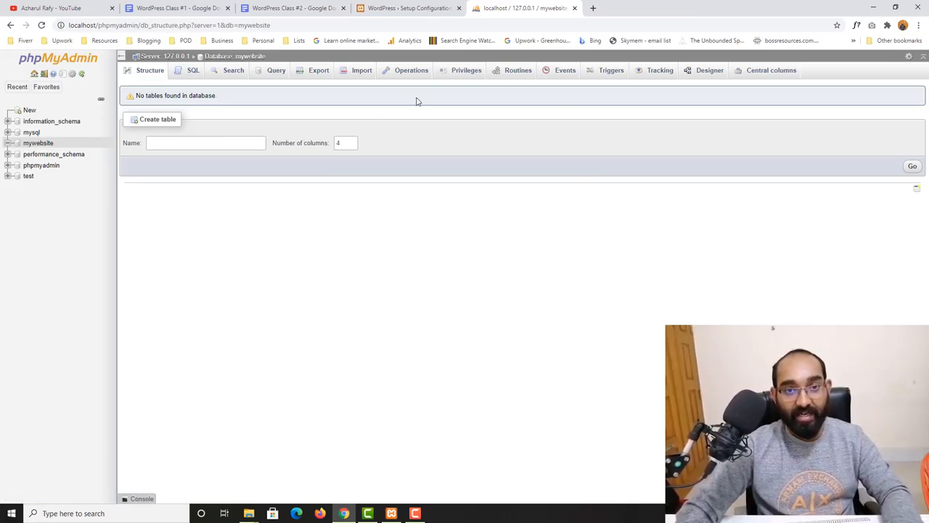
click(463, 78)
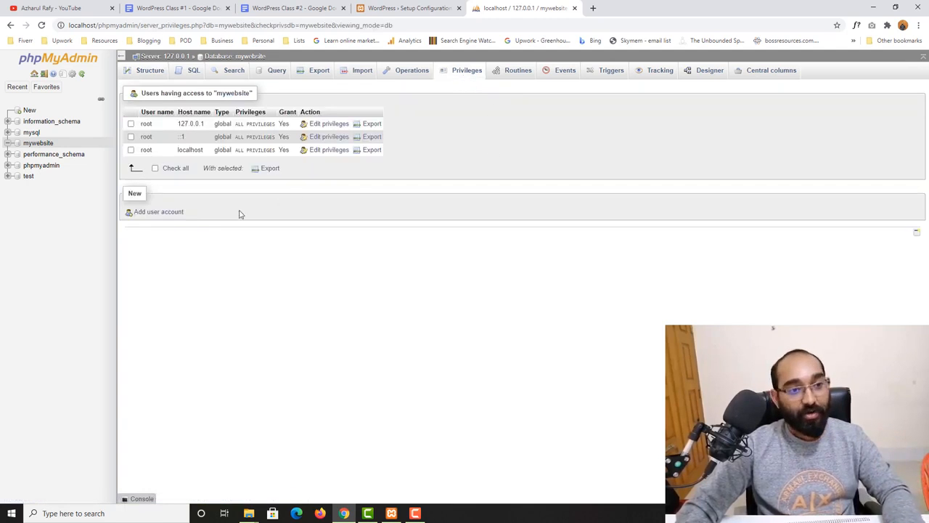
click(151, 215)
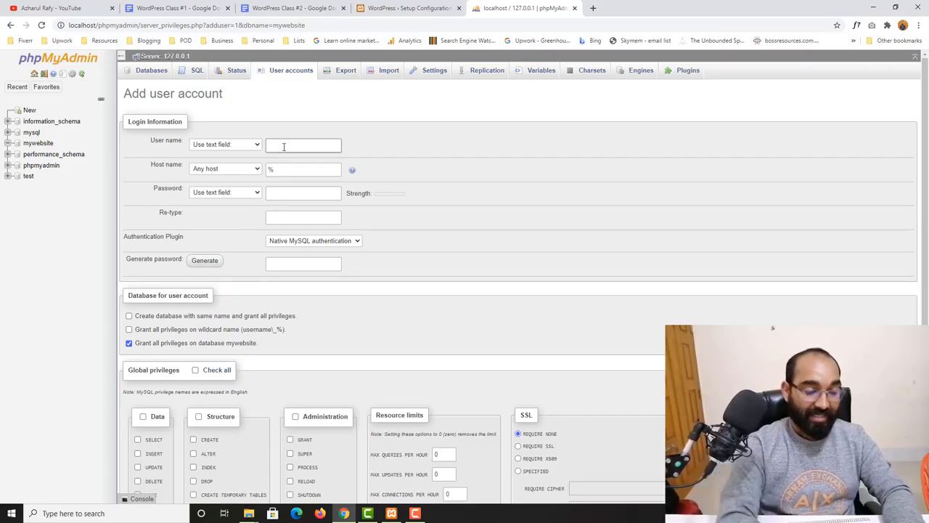
- Enter the new user name and restrict the account's host to localhost
text(rafy)
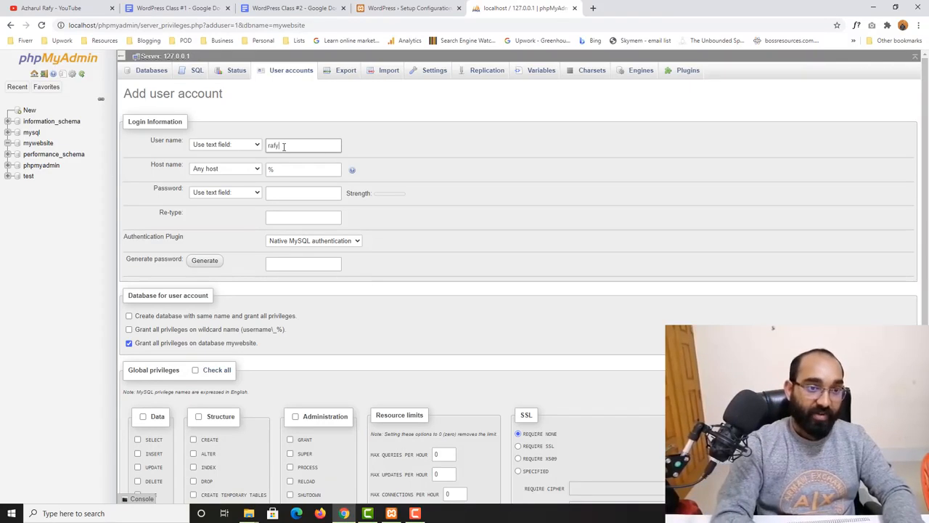
click(205, 172)
click(210, 179)
click(208, 172)
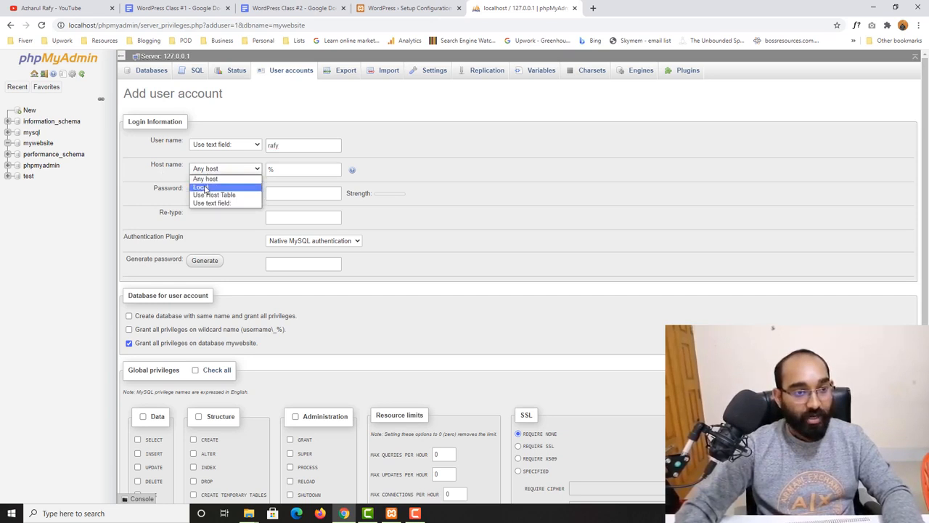
click(209, 183)
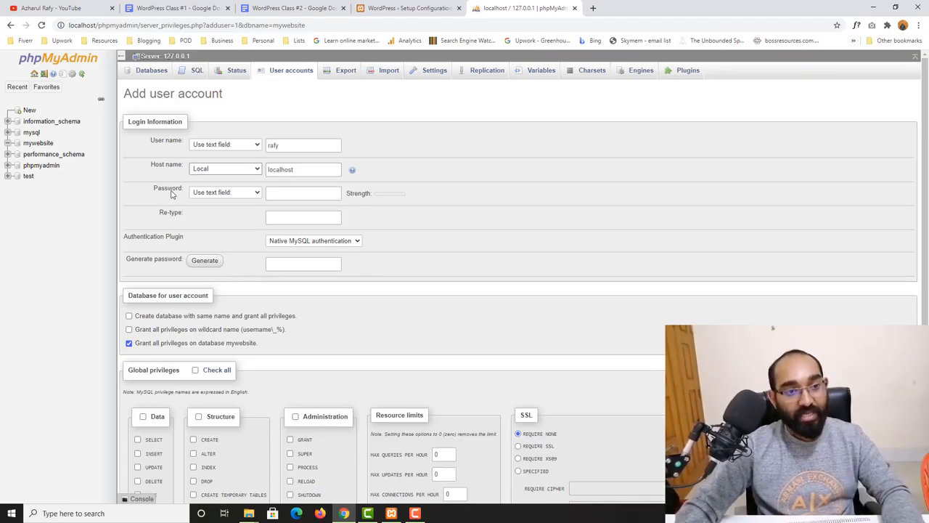
drag(288, 145, 272, 145)
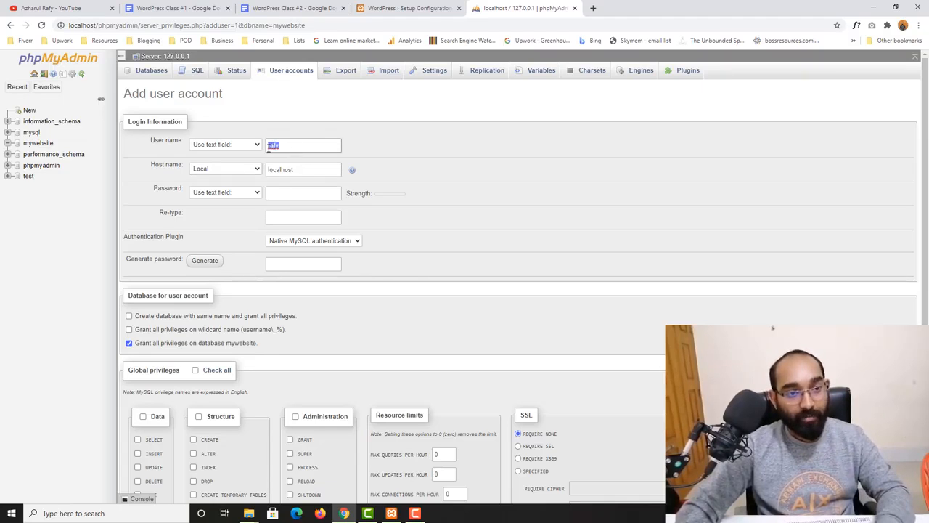
- Add colons after Database username and Database password in the notes
click(287, 8)
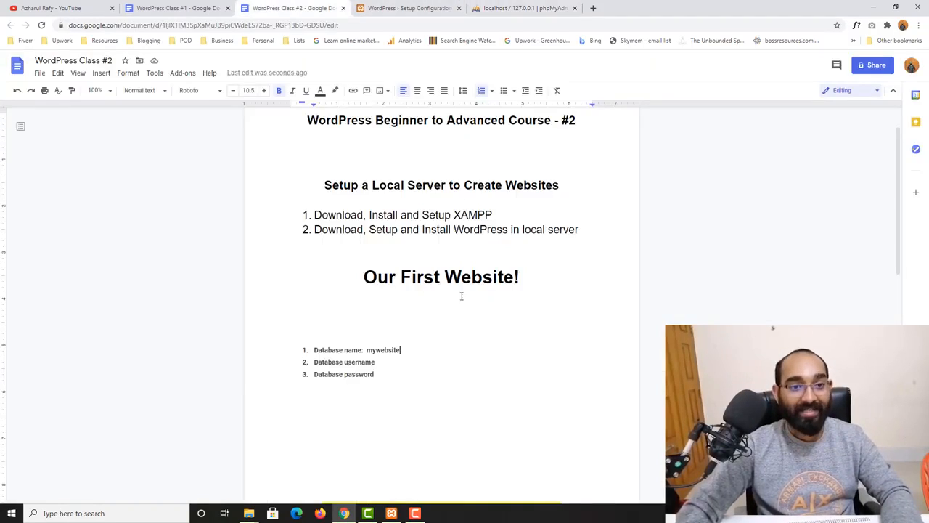
click(407, 360)
text(: rafy)
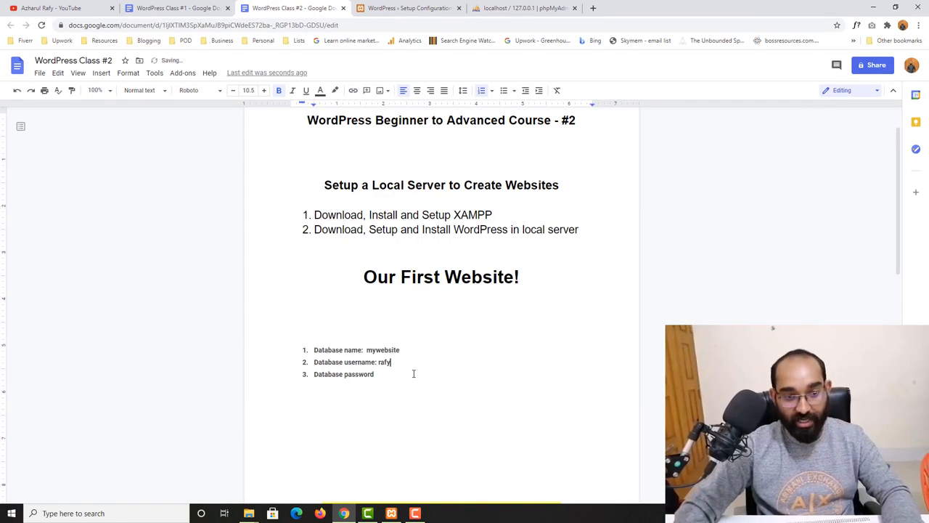
click(414, 373)
text(:)
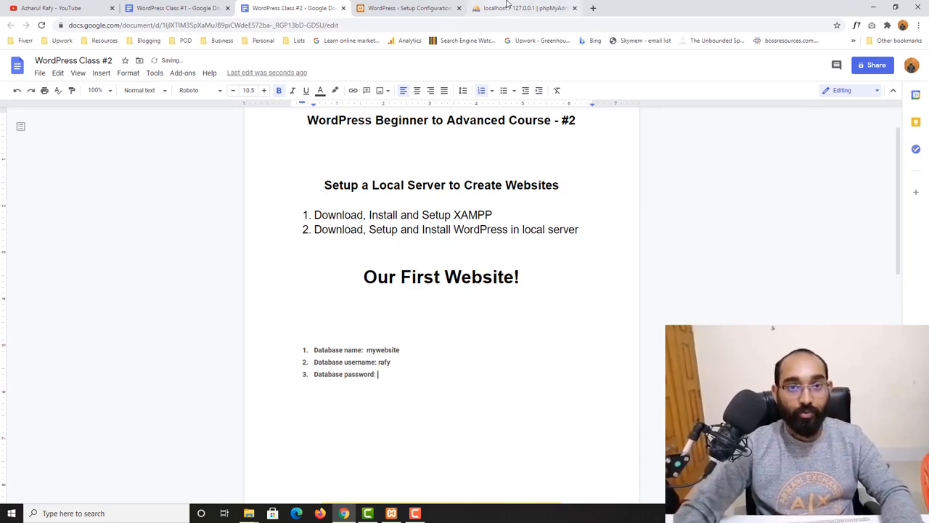
- Generate a strong password for the user and paste it into the notes
click(507, 5)
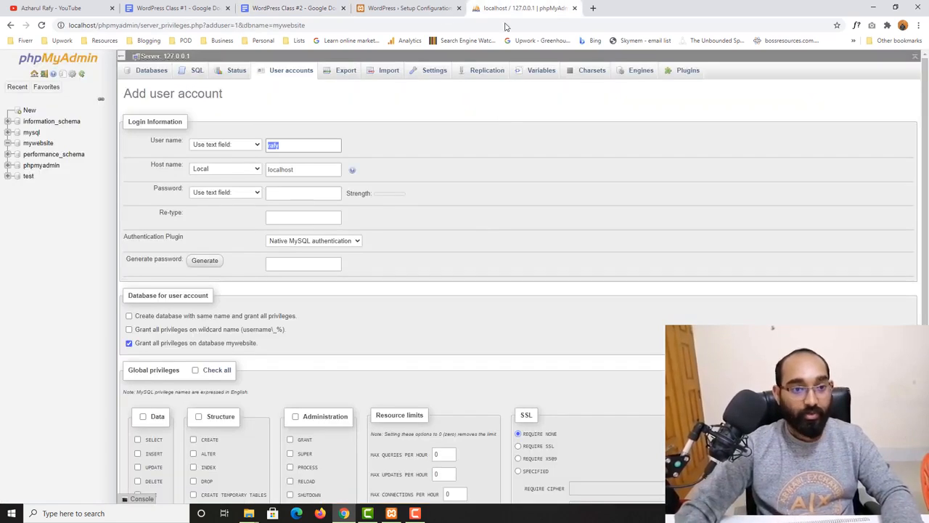
click(204, 261)
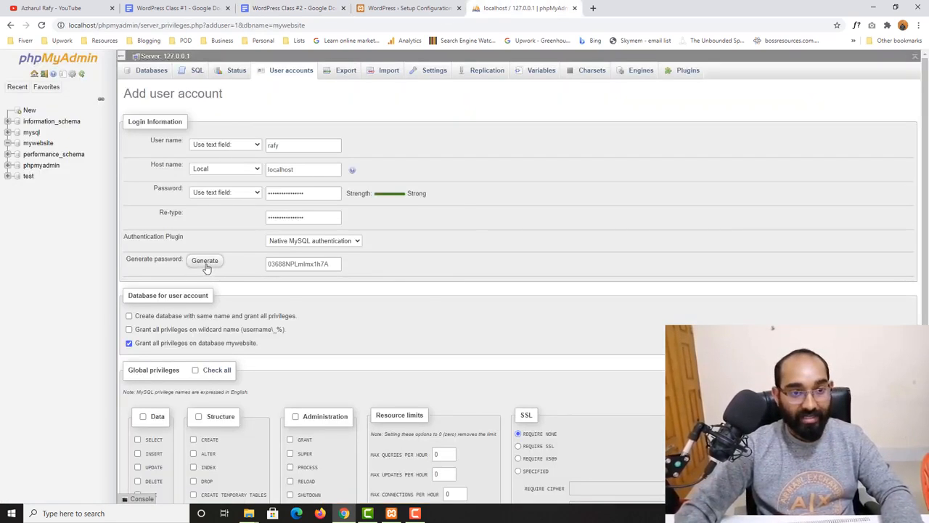
double_click(294, 263)
right_click(293, 266)
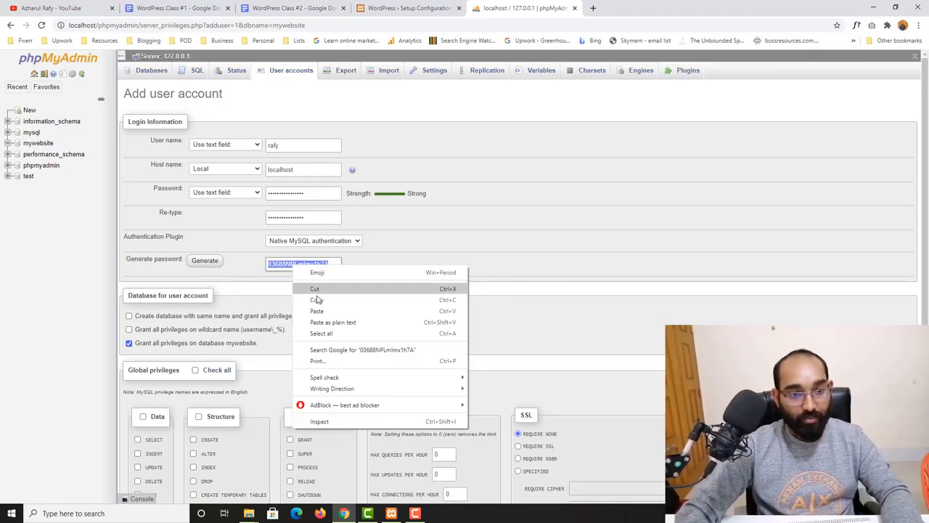
click(316, 298)
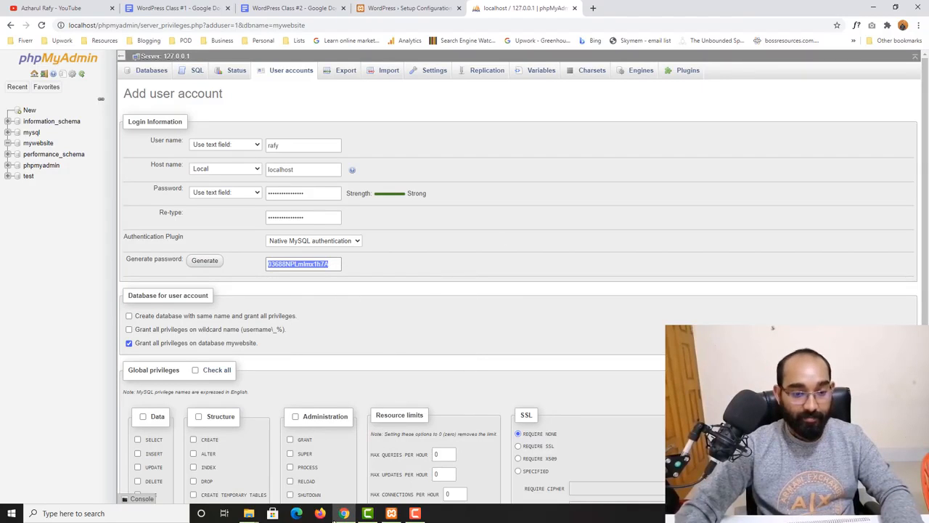
click(289, 7)
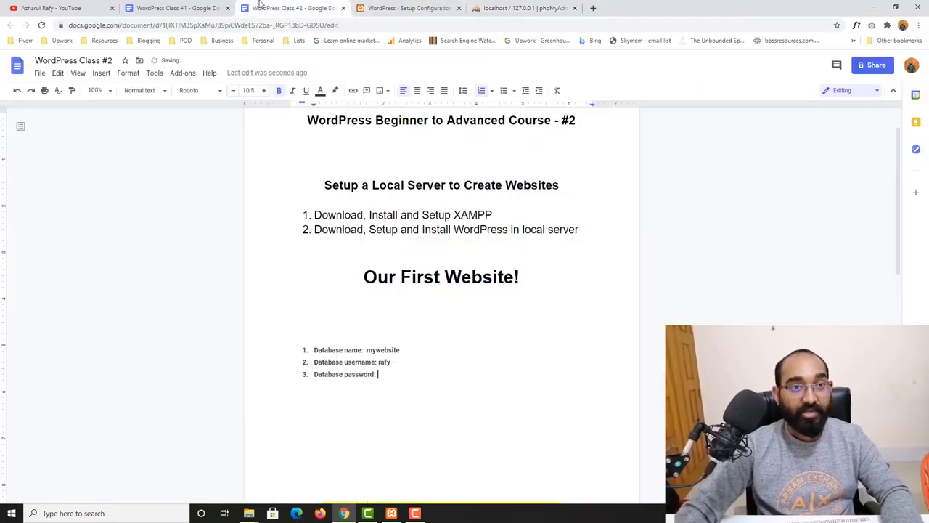
key(ctrl+v)
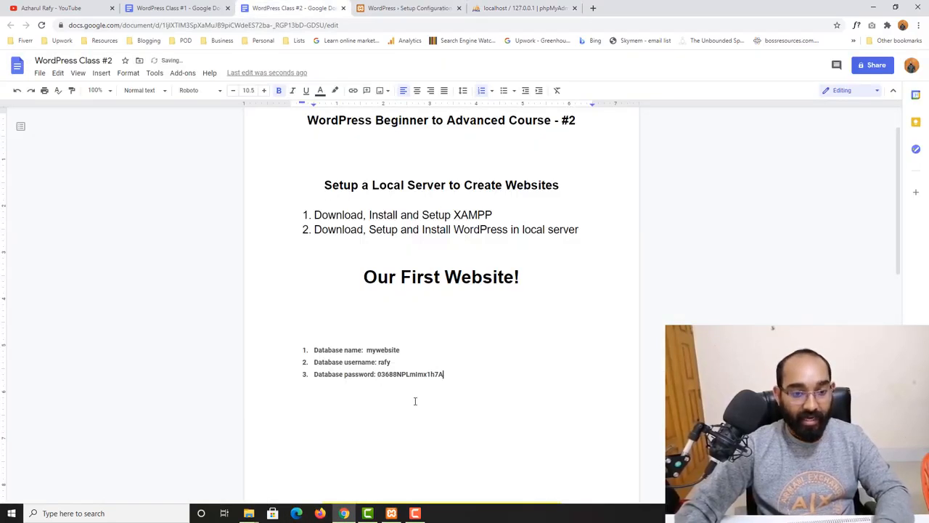
click(523, 8)
scroll(315, 264, down, 2)
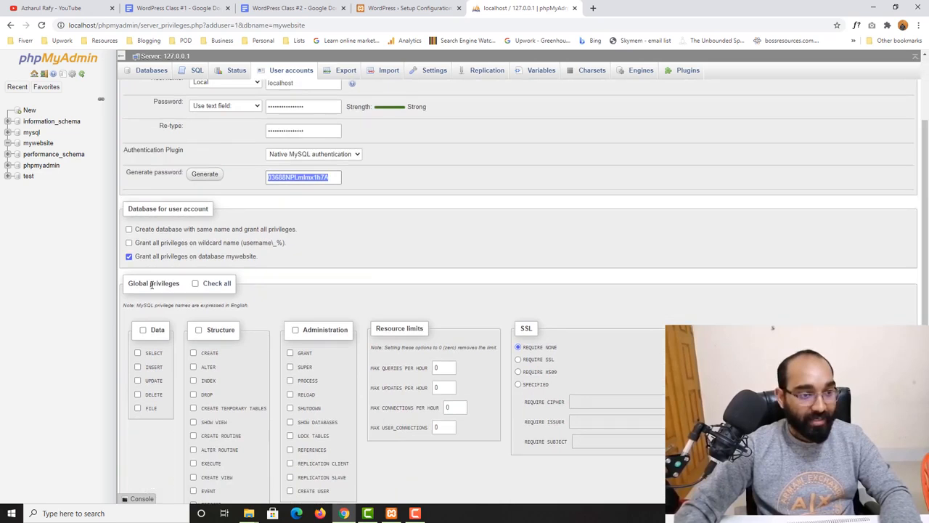
- Grant the new user all global privileges, create the account, and return to WordPress setup
click(216, 285)
scroll(247, 283, down, 2)
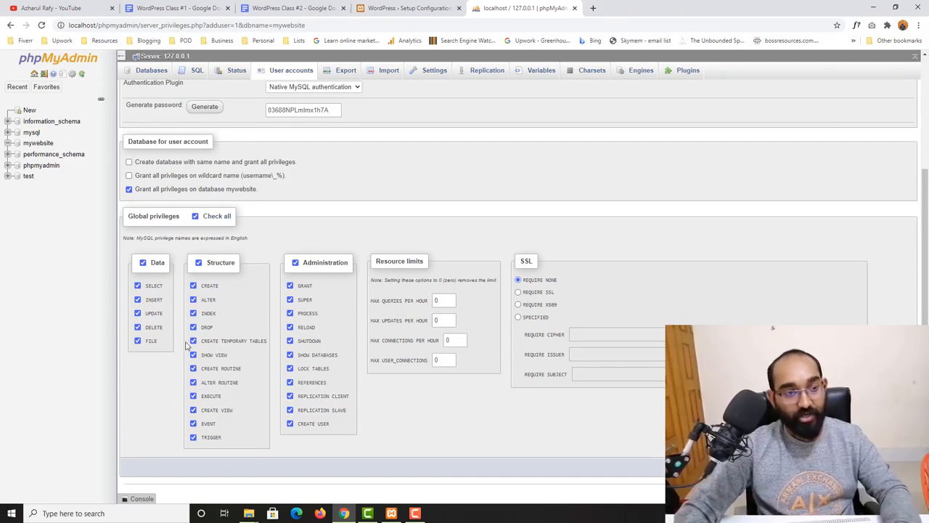
scroll(327, 218, up, 4)
scroll(543, 227, down, 2)
scroll(544, 232, down, 2)
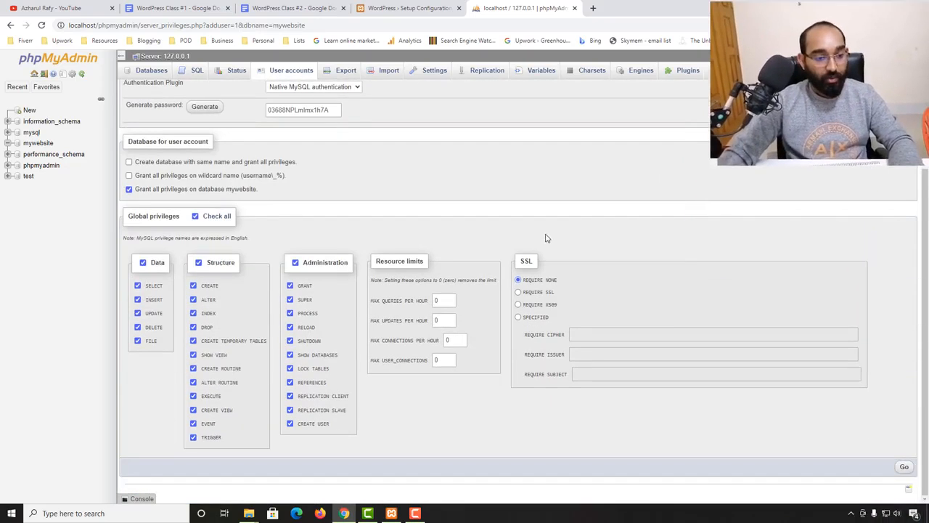
click(904, 468)
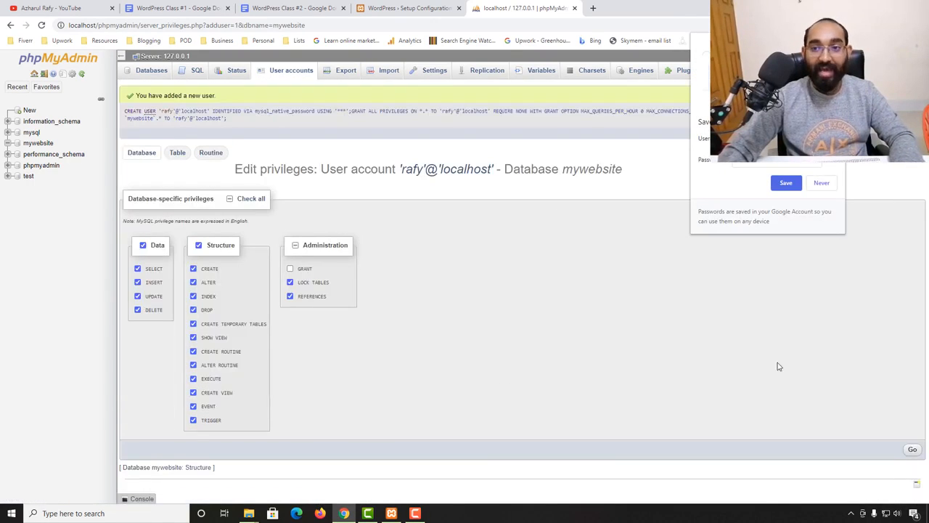
click(835, 44)
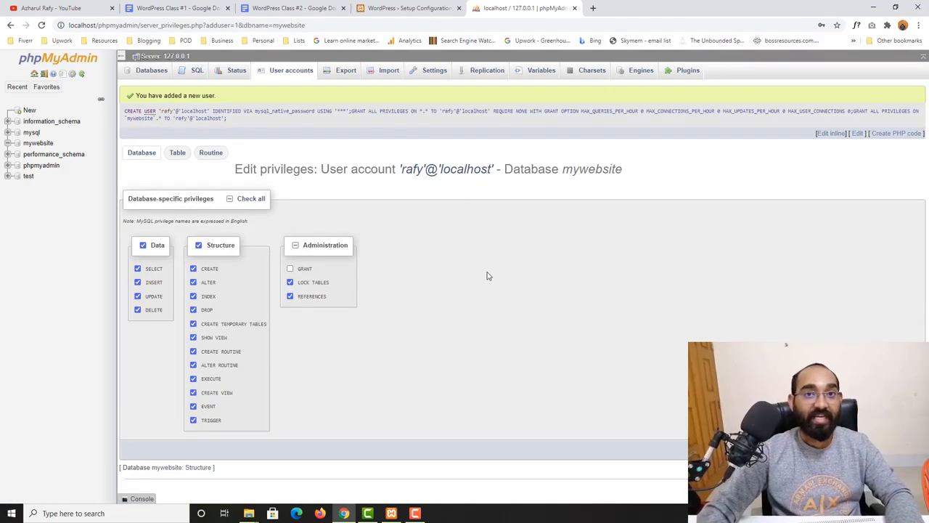
click(411, 6)
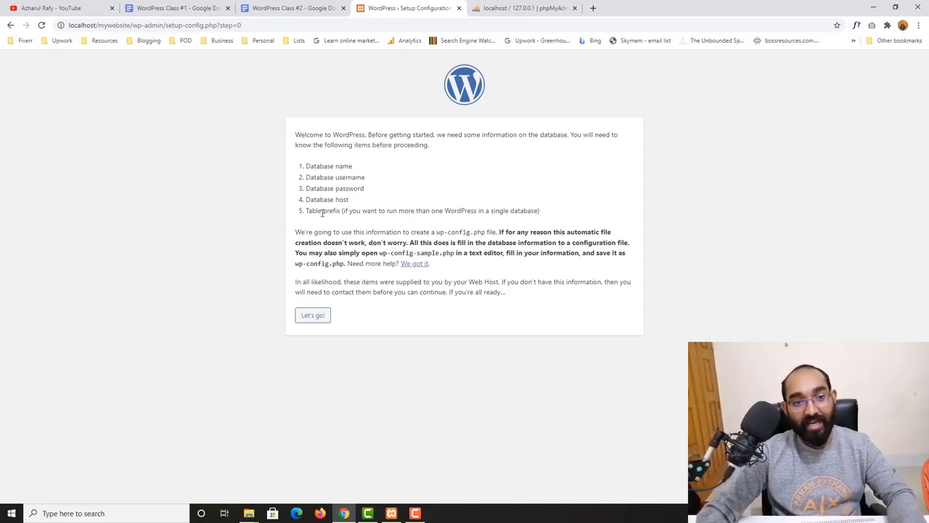
- Close the phpMyAdmin tab and continue to WordPress's database connection form
drag(350, 203, 327, 200)
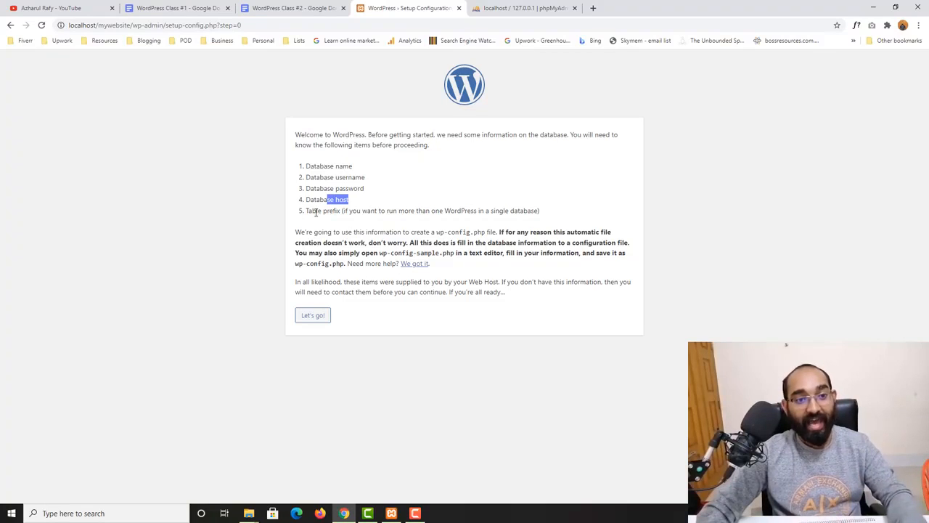
drag(306, 210, 353, 211)
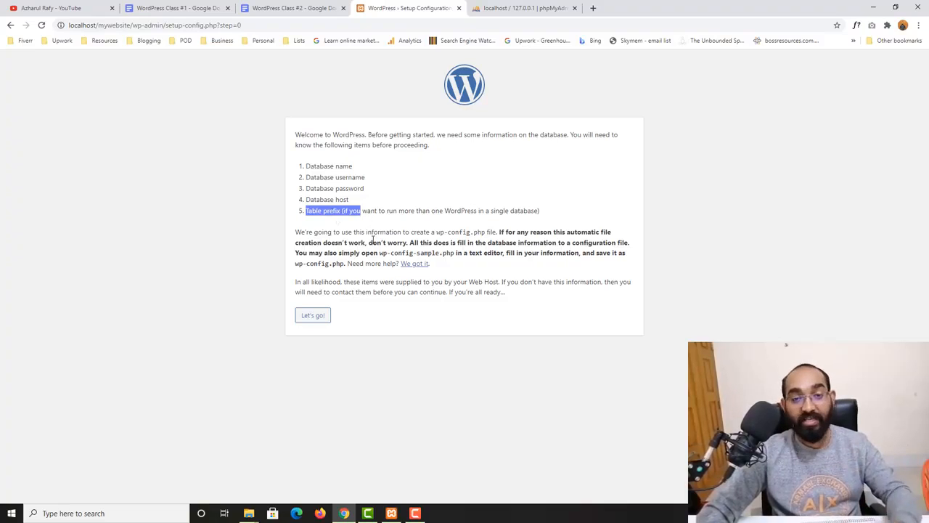
click(508, 6)
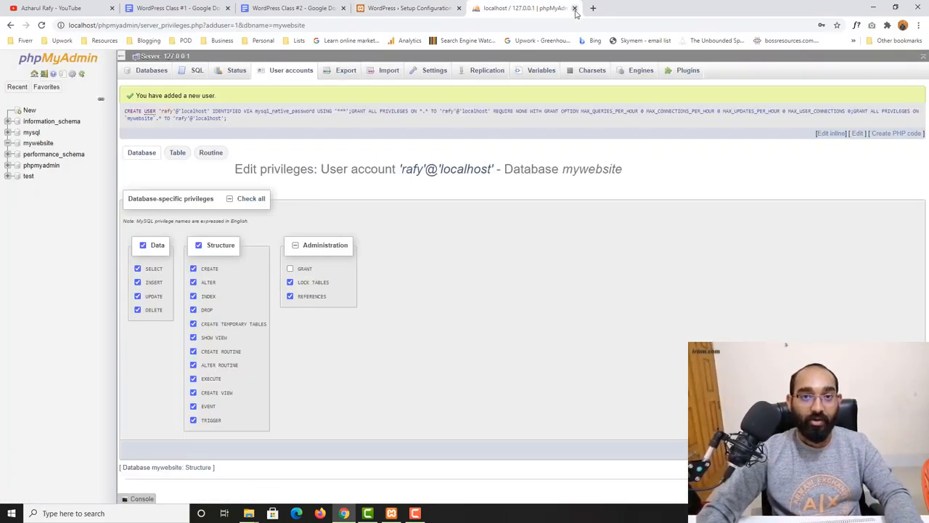
click(574, 8)
click(220, 154)
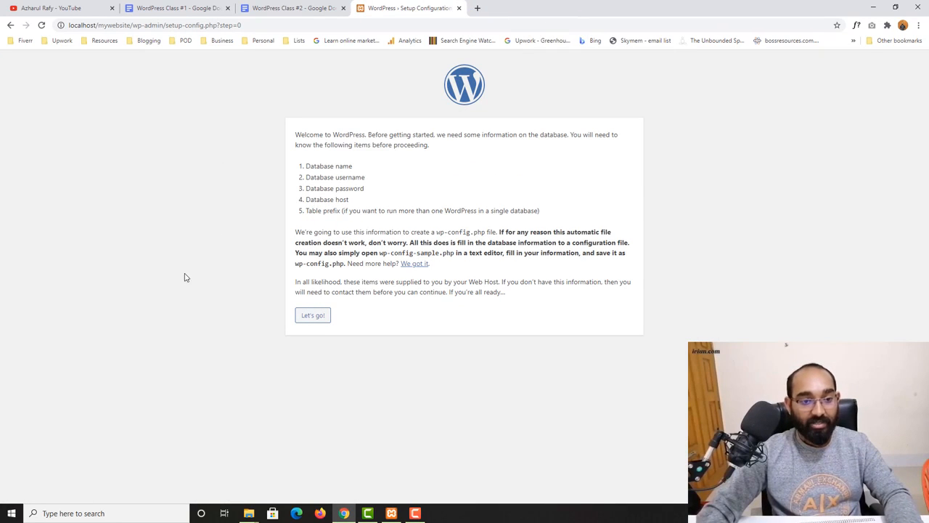
click(311, 318)
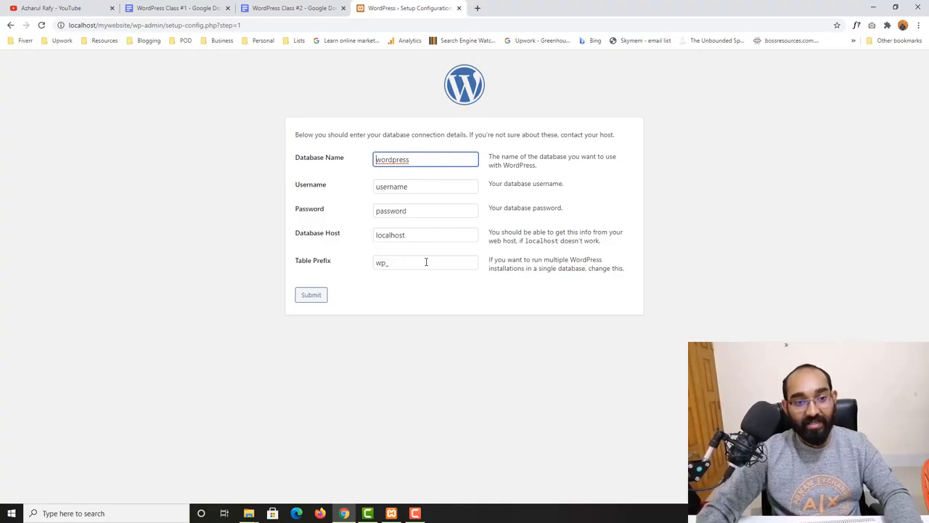
- Fill in database name mywebsite and the database username, copied from the notes
click(274, 6)
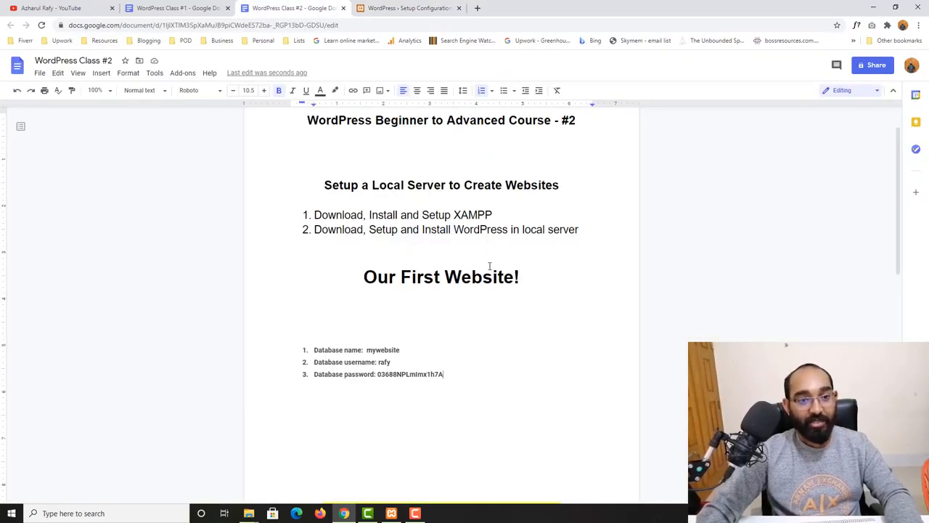
double_click(386, 351)
key(ctrl+c)
key(ctrl+Tab)
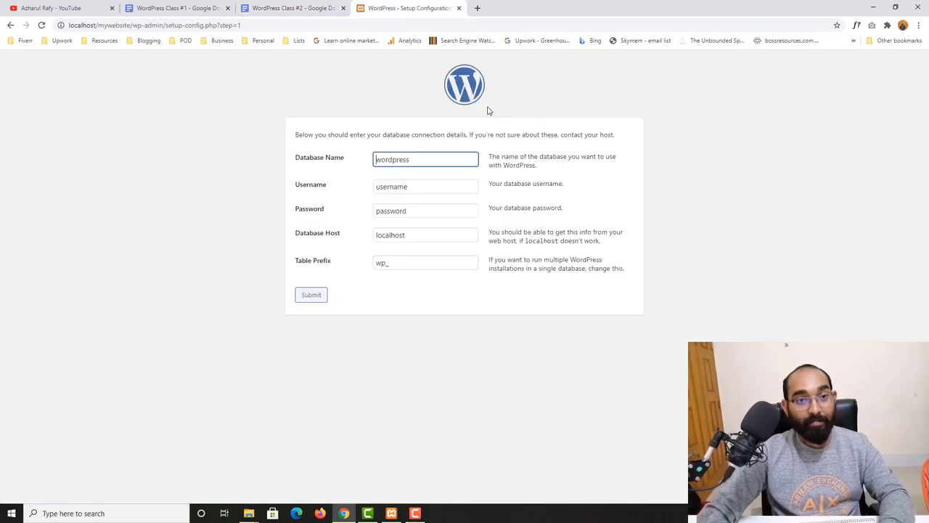
key(ctrl+a)
key(ctrl+v)
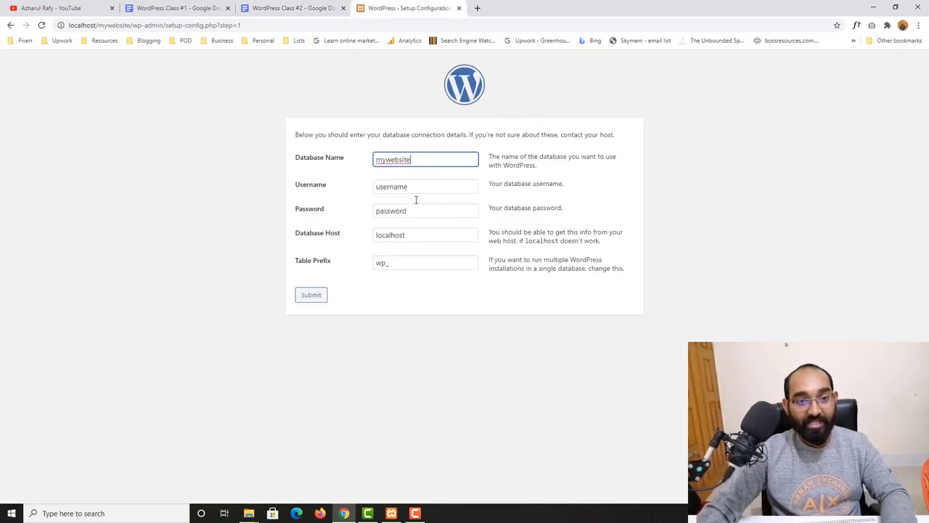
click(310, 2)
double_click(384, 361)
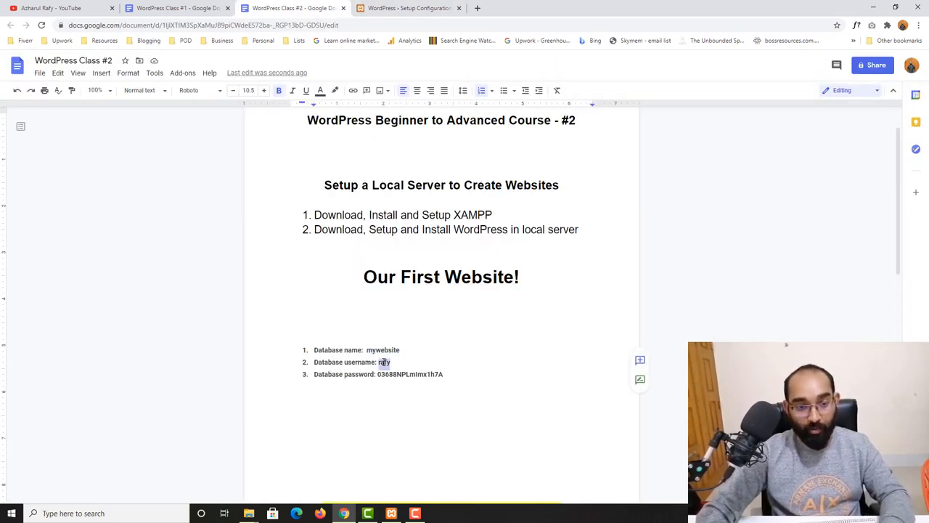
key(ctrl+c)
click(402, 8)
click(388, 187)
key(ctrl+a)
key(ctrl+v)
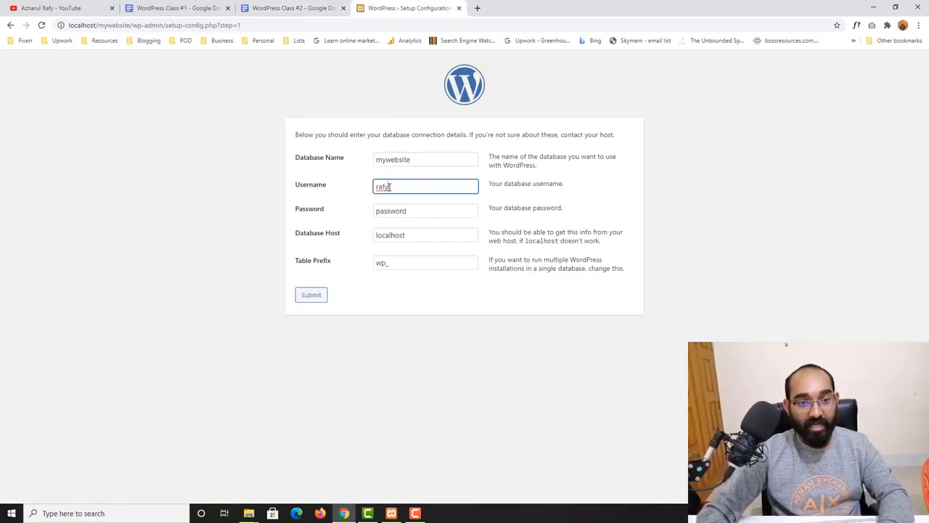
- Paste the noted database password into the setup form's Password field
click(312, 8)
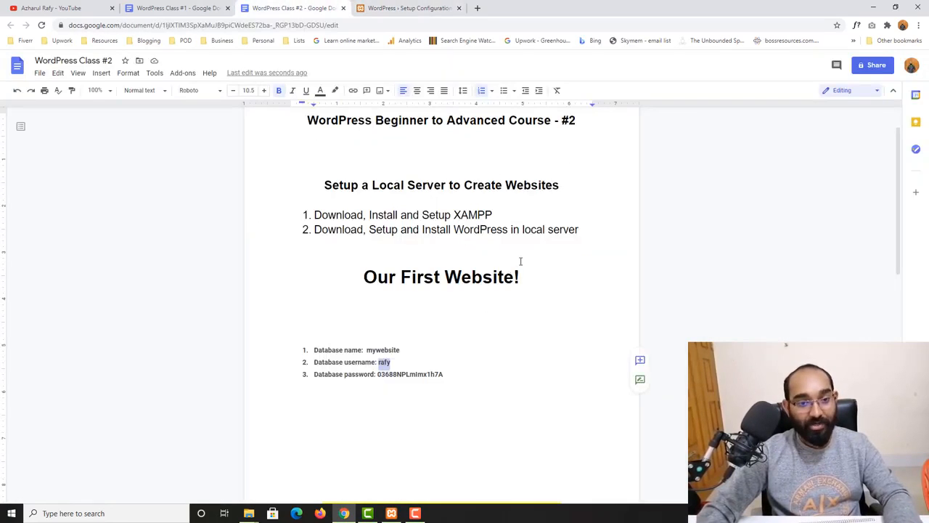
double_click(406, 373)
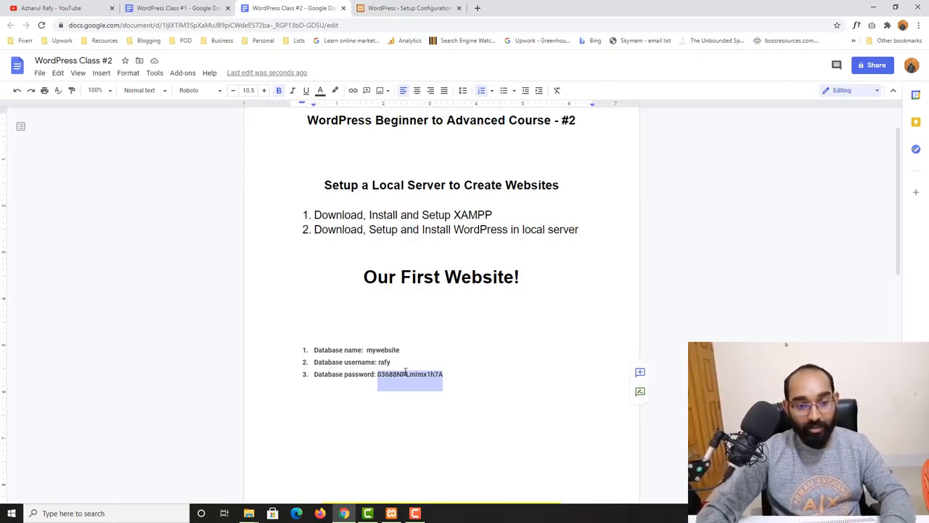
click(392, 8)
double_click(404, 211)
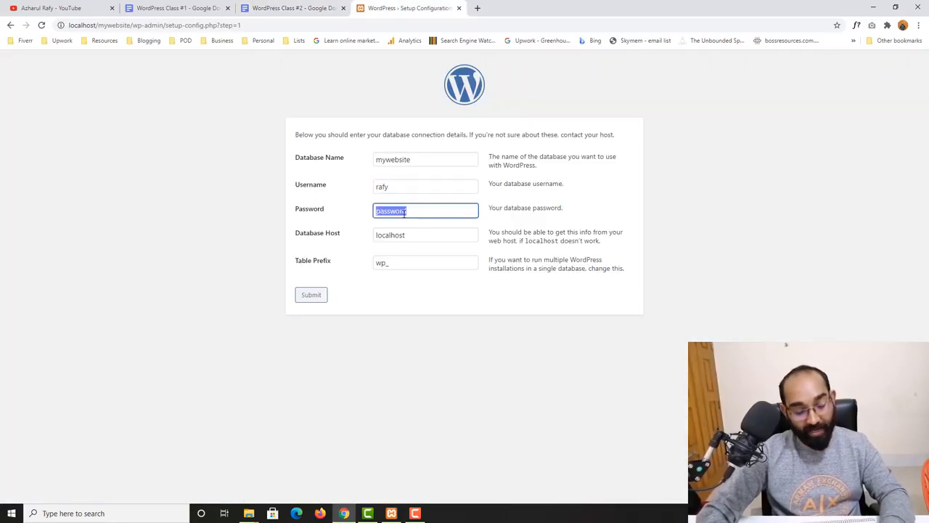
key(ctrl+v)
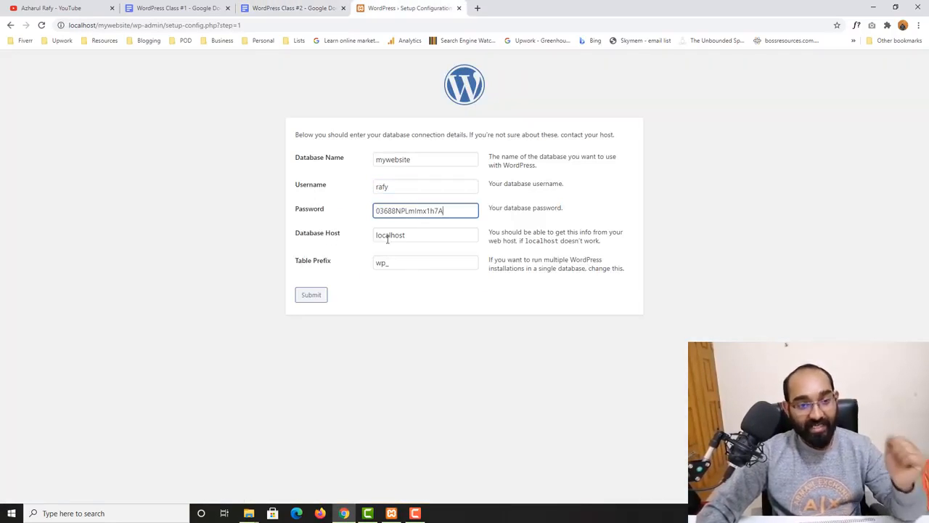
click(387, 235)
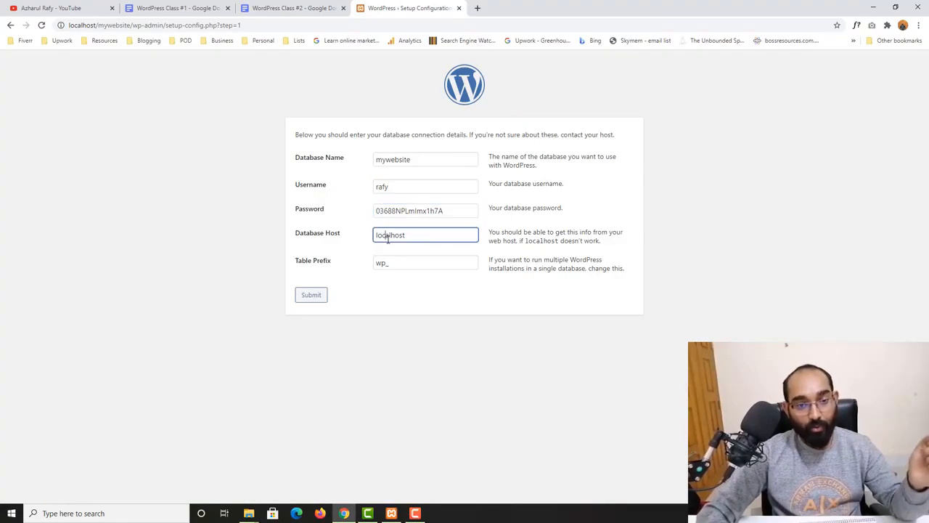
click(456, 209)
click(444, 233)
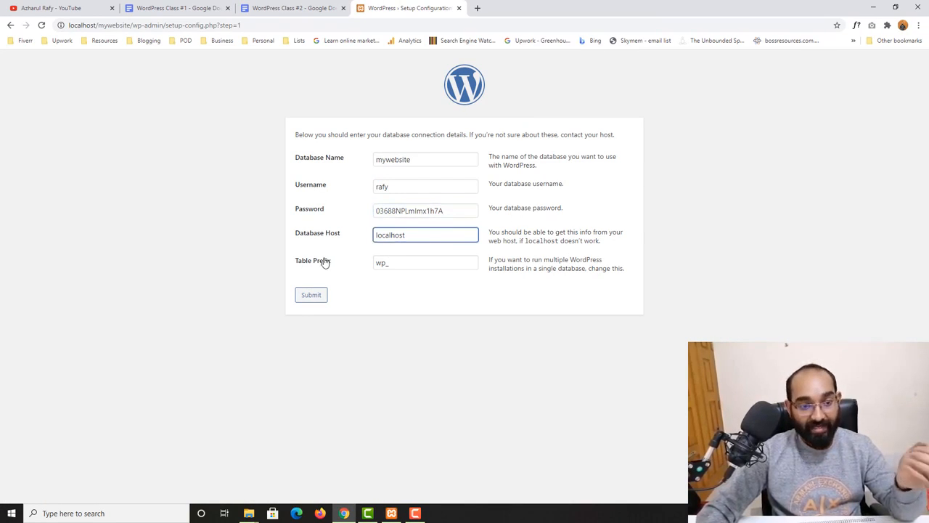
- Change the table prefix to azr_ and record 'Table Pre: azr_' as a new notes line
double_click(380, 265)
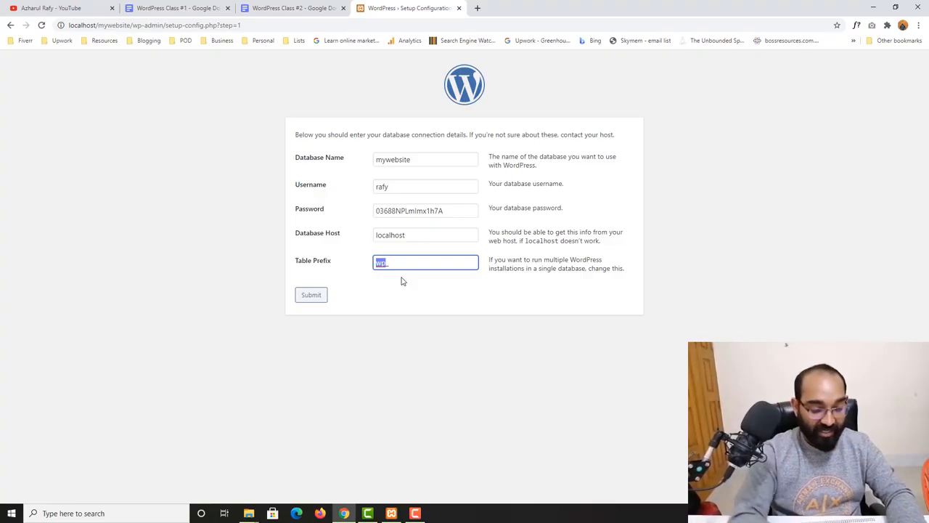
text(azr)
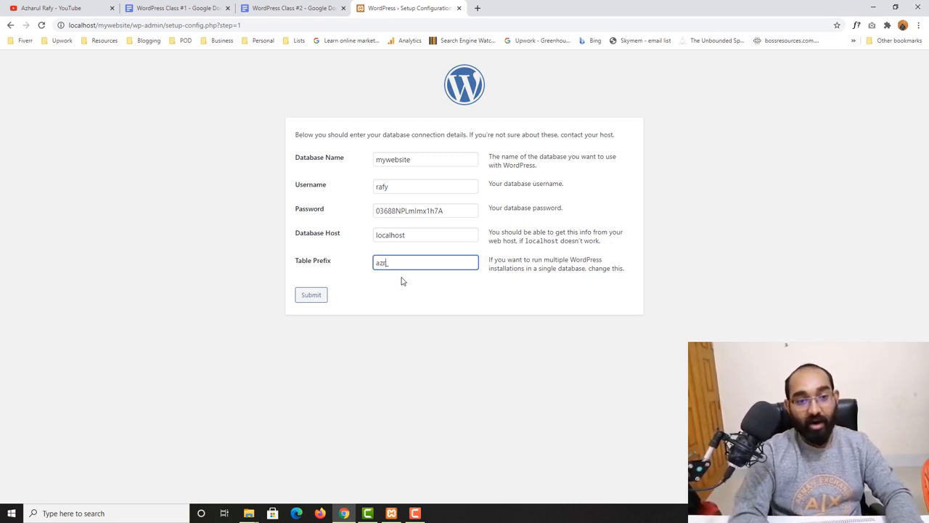
text(_)
key(ctrl+a)
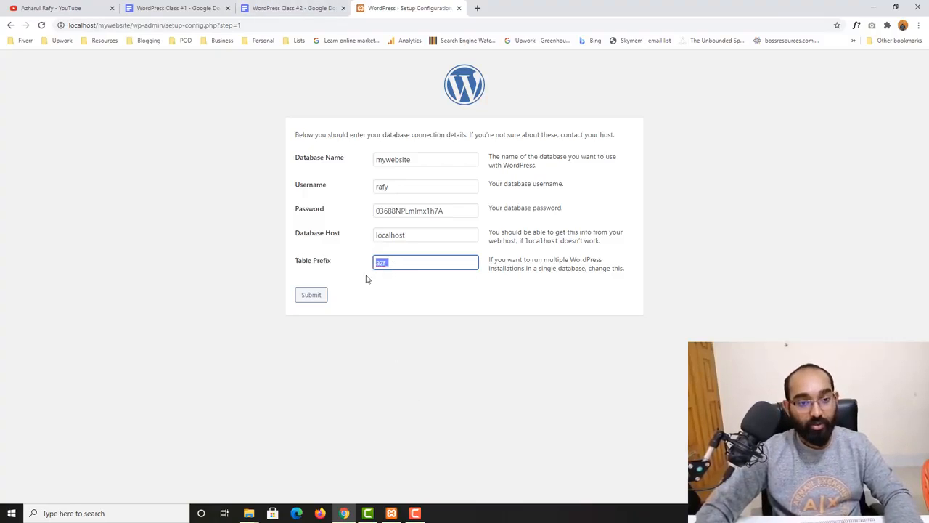
key(ctrl+shift+Tab)
click(482, 378)
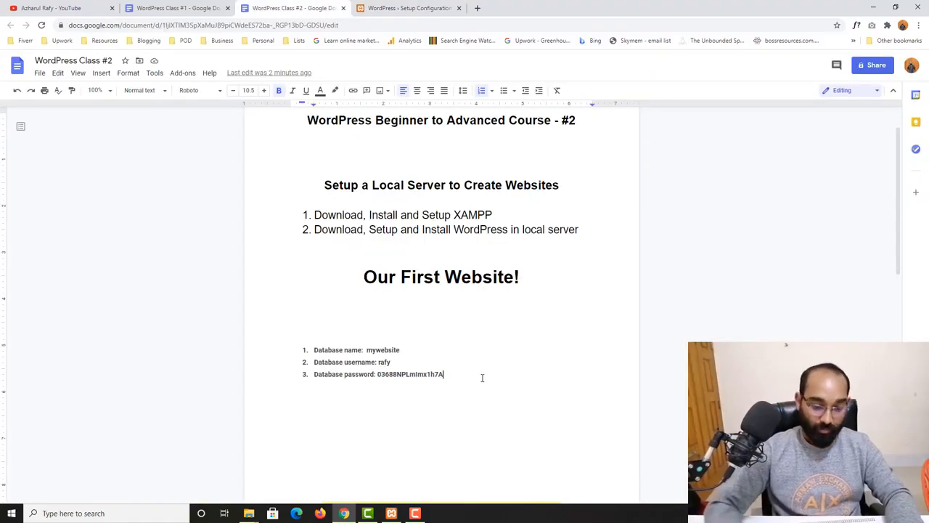
key(Return)
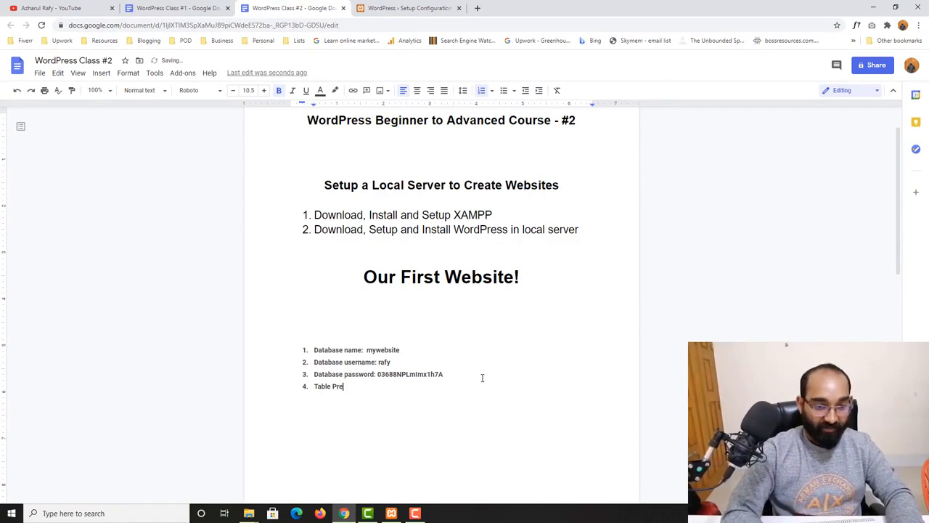
text(Table Pre: azr_)
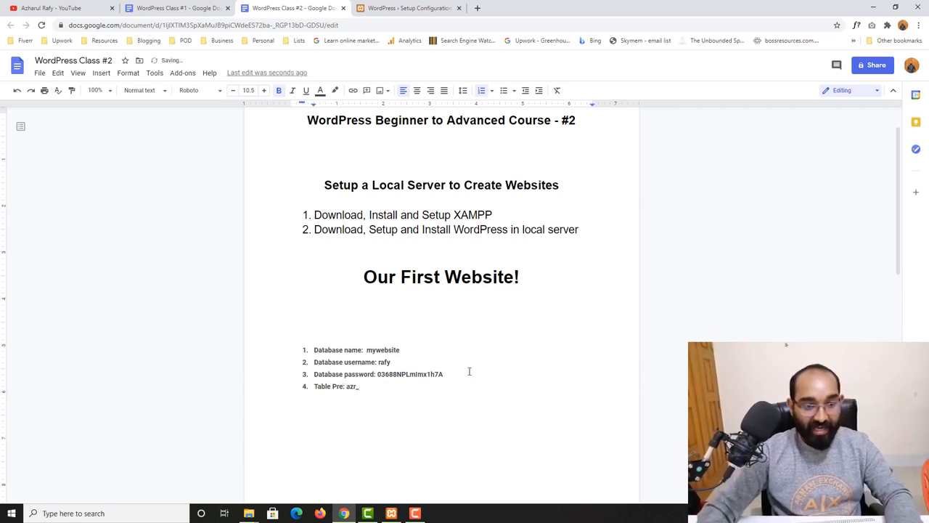
click(428, 6)
click(406, 344)
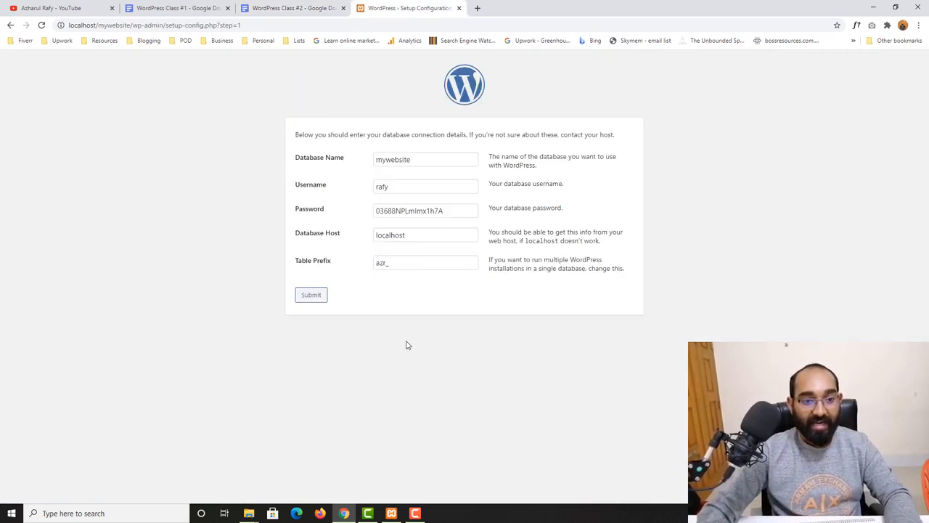
- Submit the database details, run the installation, and add a 'Database' heading above the notes list
click(312, 295)
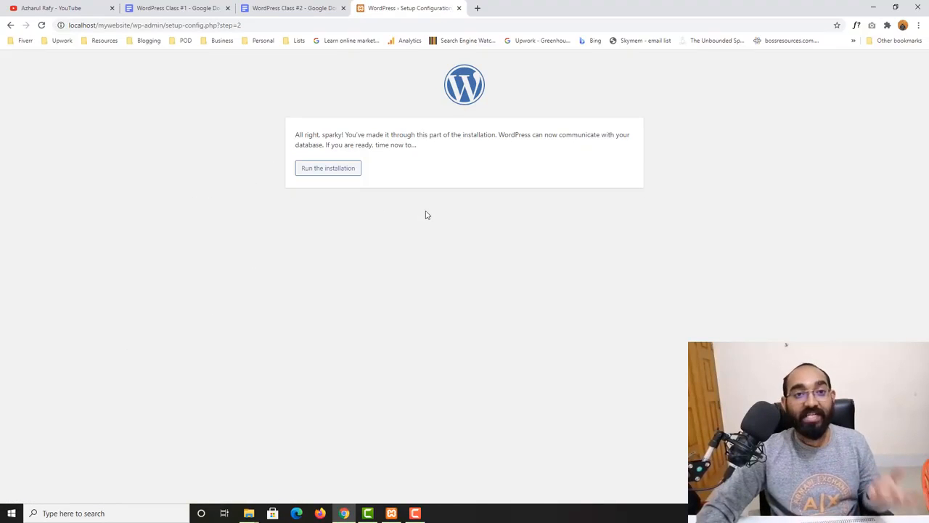
click(323, 176)
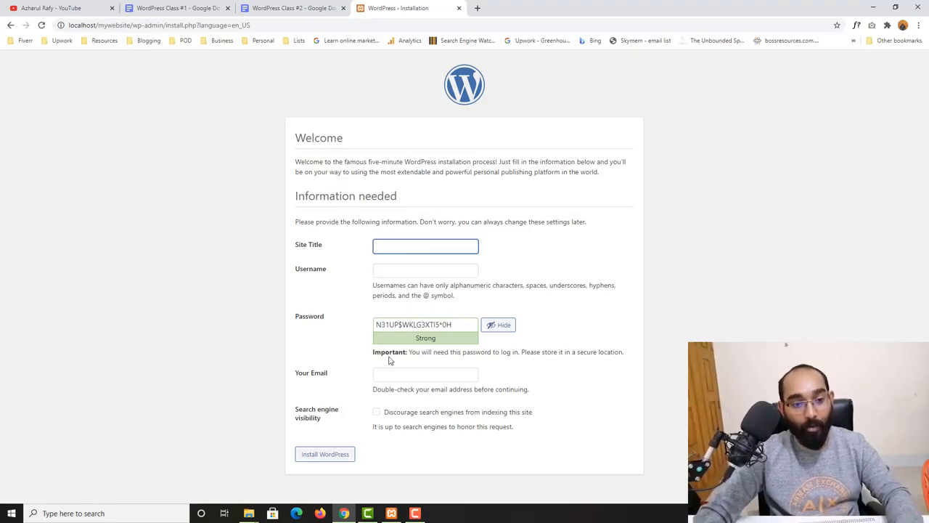
click(311, 8)
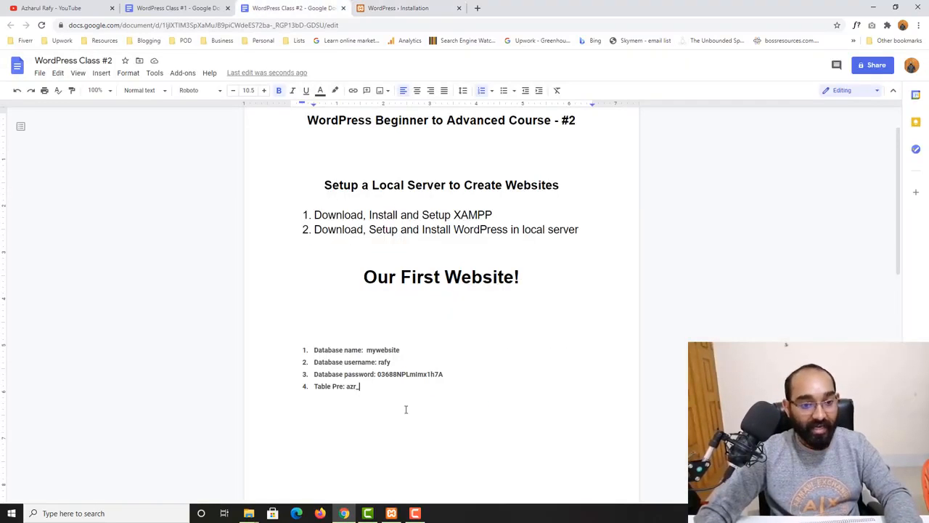
click(335, 331)
text(Data)
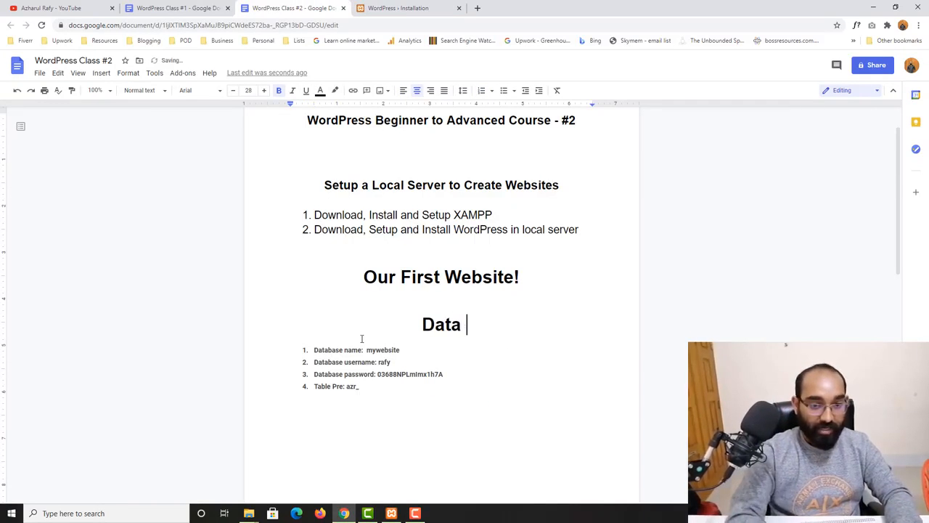
key(BackSpace)
text(base)
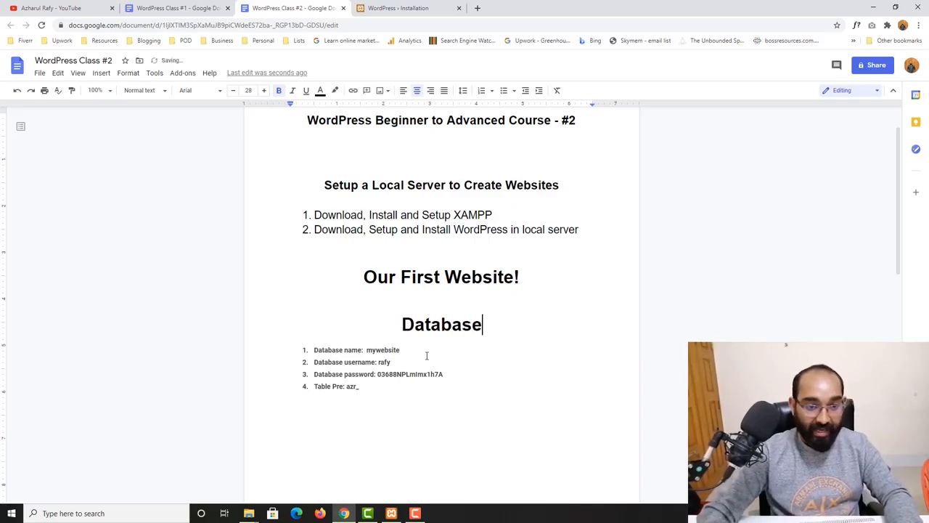
double_click(479, 325)
key(ctrl+c)
click(402, 396)
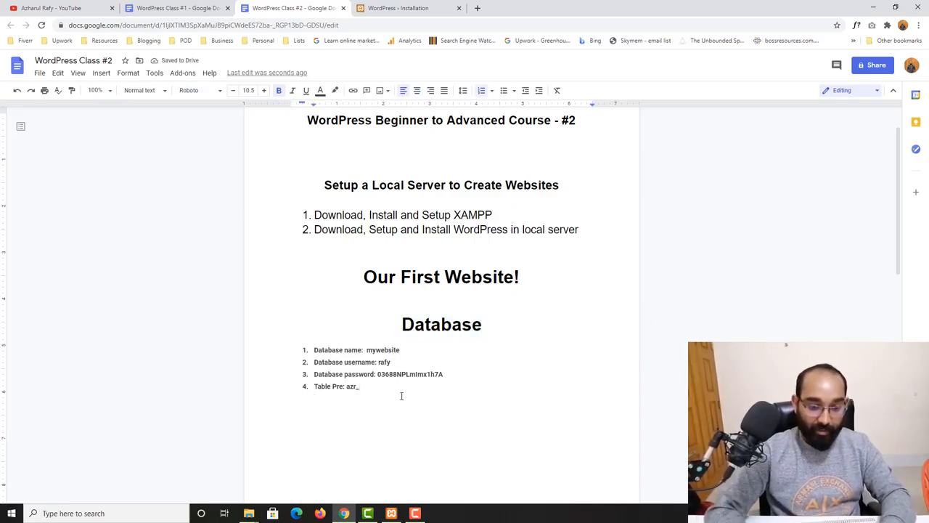
- Add a 'WordPress' heading below the database list, followed by a non-bold, left-aligned line
key(ctrl+v)
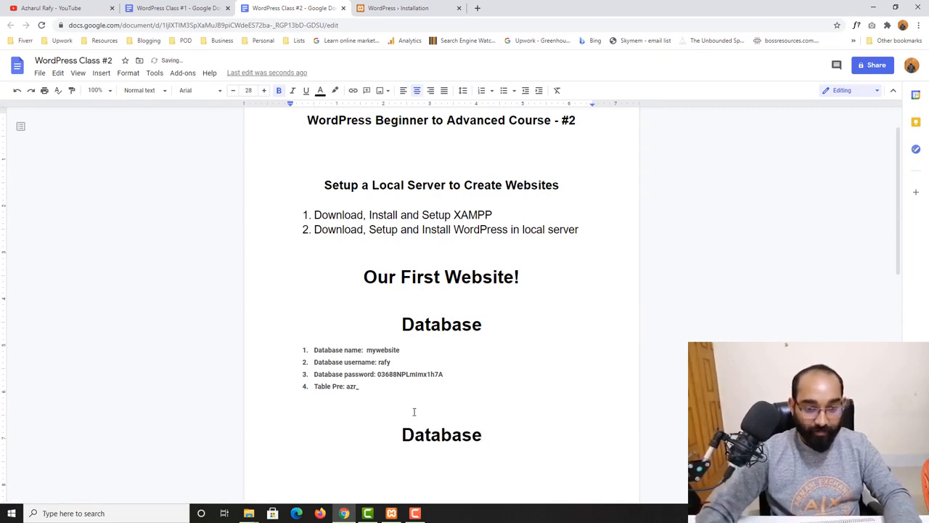
double_click(419, 443)
text(Word)
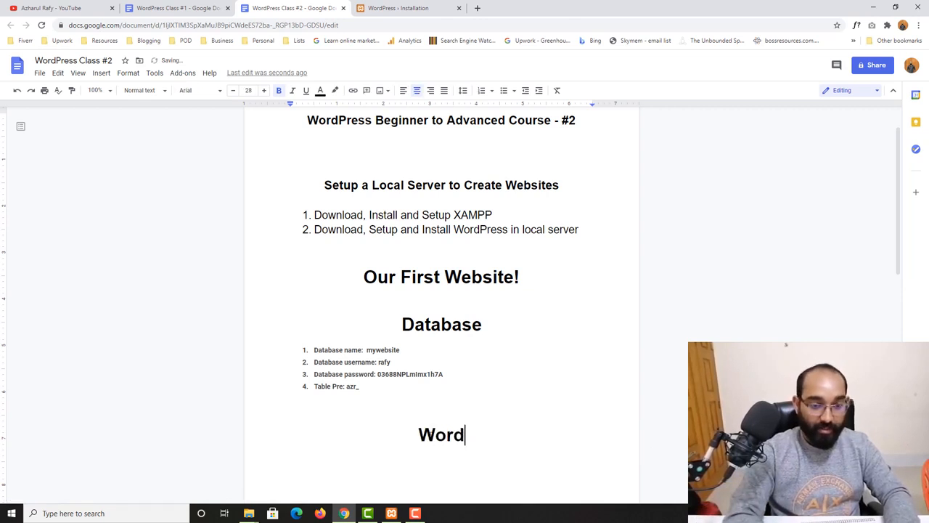
text(Press Da)
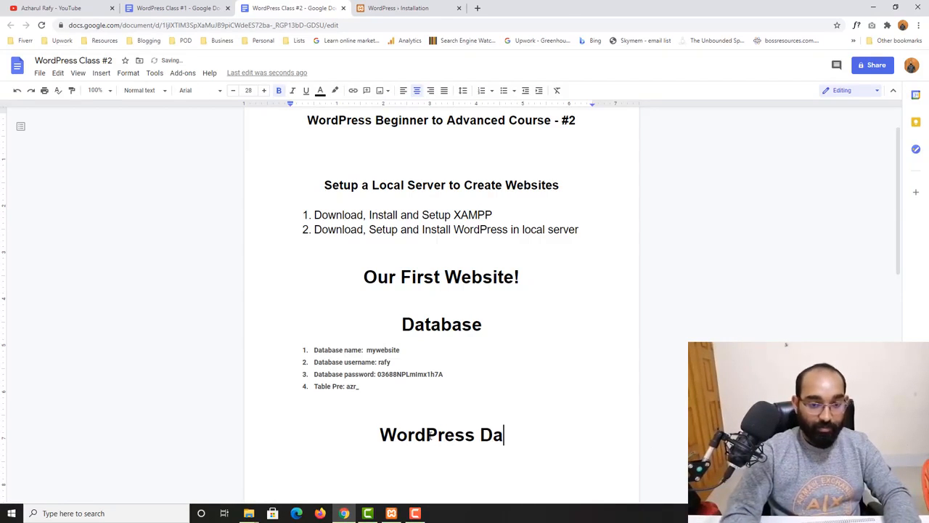
key(BackSpace)
key(BackSpace)
key(BackSpace)
key(Return)
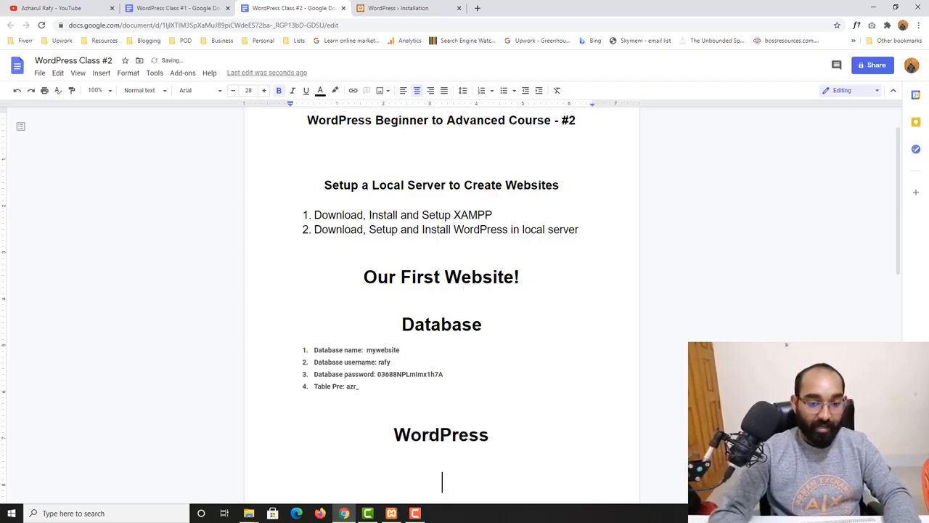
scroll(429, 436, down, 1)
key(ctrl+b)
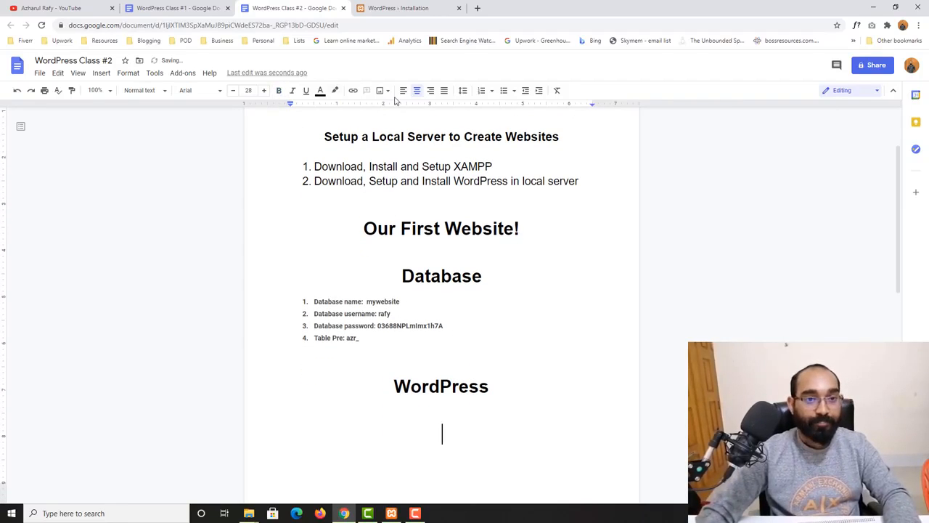
key(ctrl+shift+l)
click(421, 8)
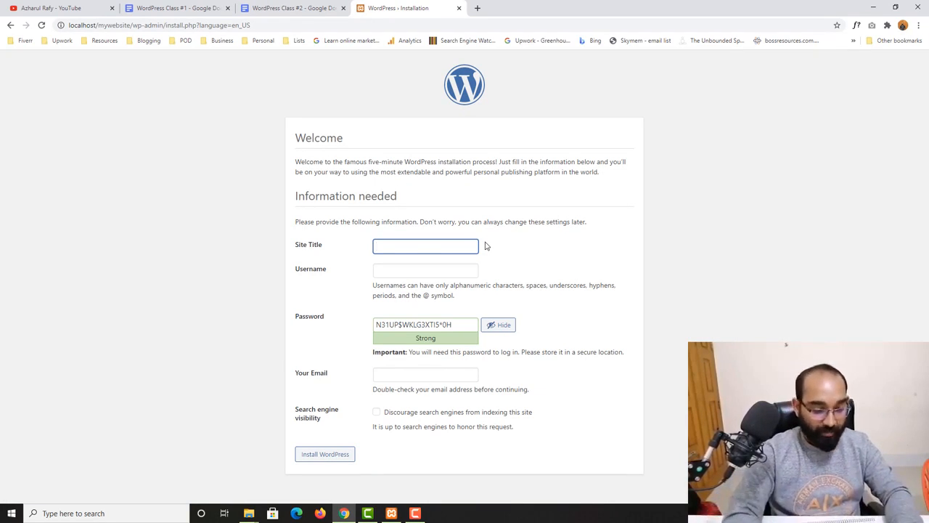
- Enter site title 'My New WordPress Website' and an admin username on the installation form
text(My)
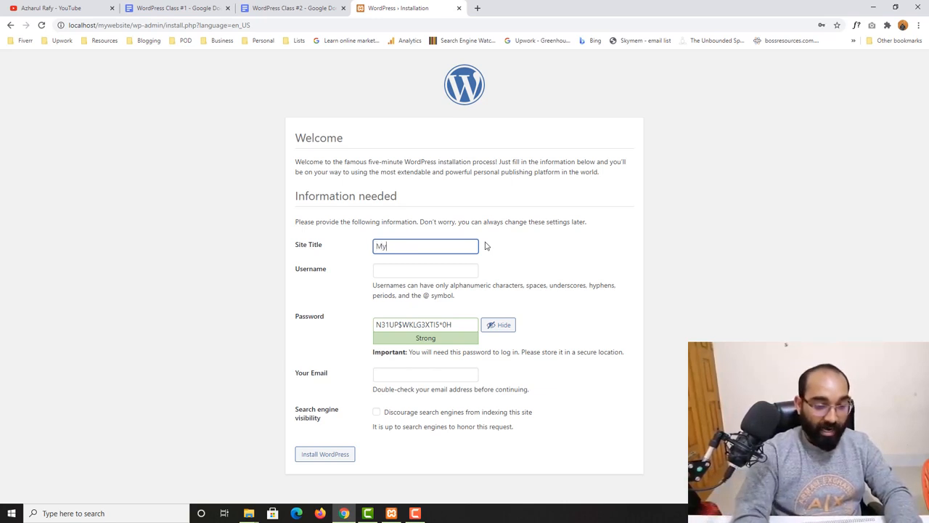
text( New Websit)
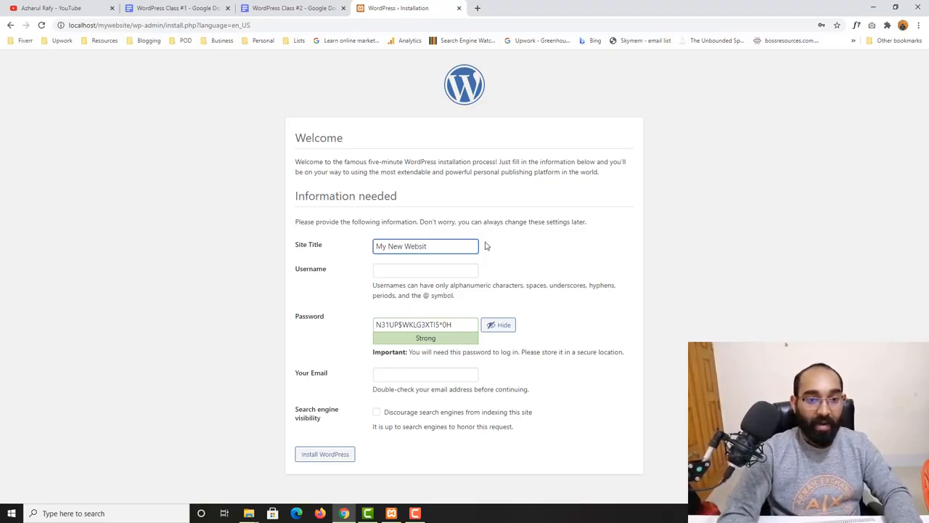
key(BackSpace)
key(BackSpace)
key(BackSpace)
key(BackSpace)
key(BackSpace)
text(ordPr)
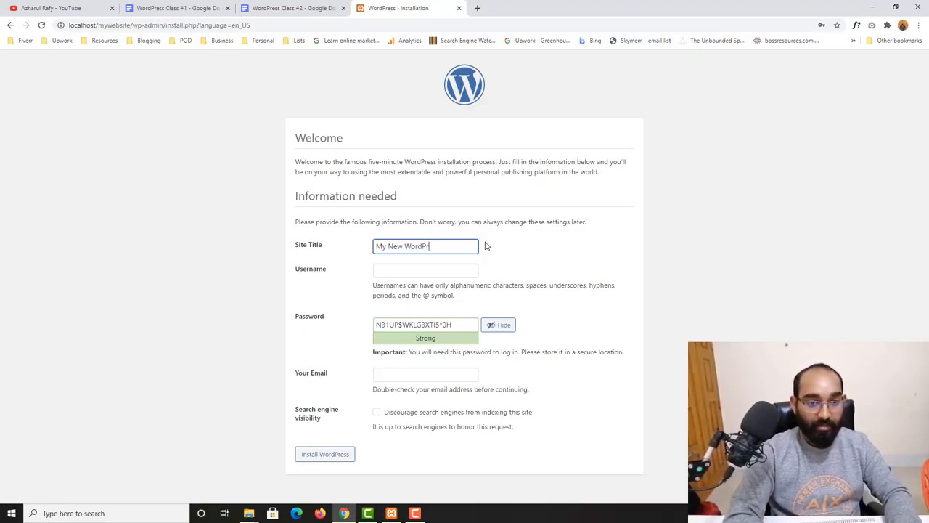
text(ess Website)
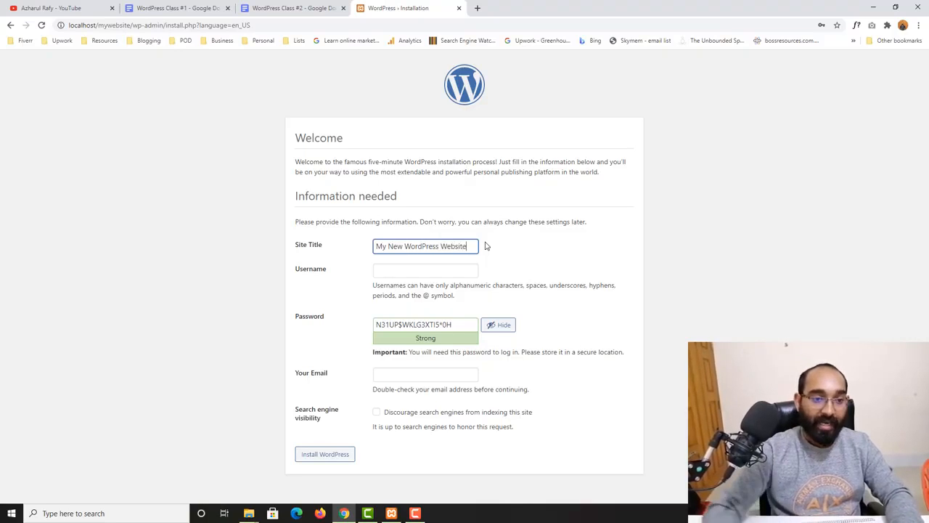
click(415, 264)
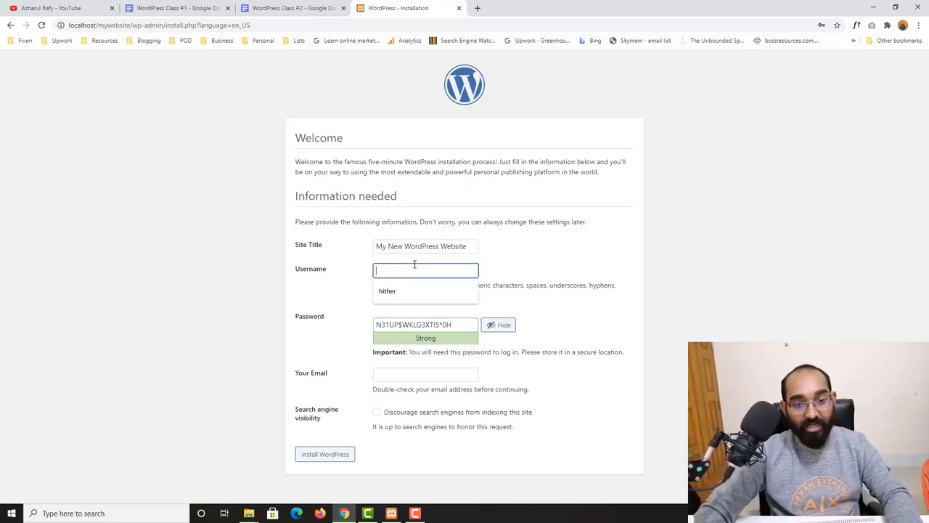
click(332, 287)
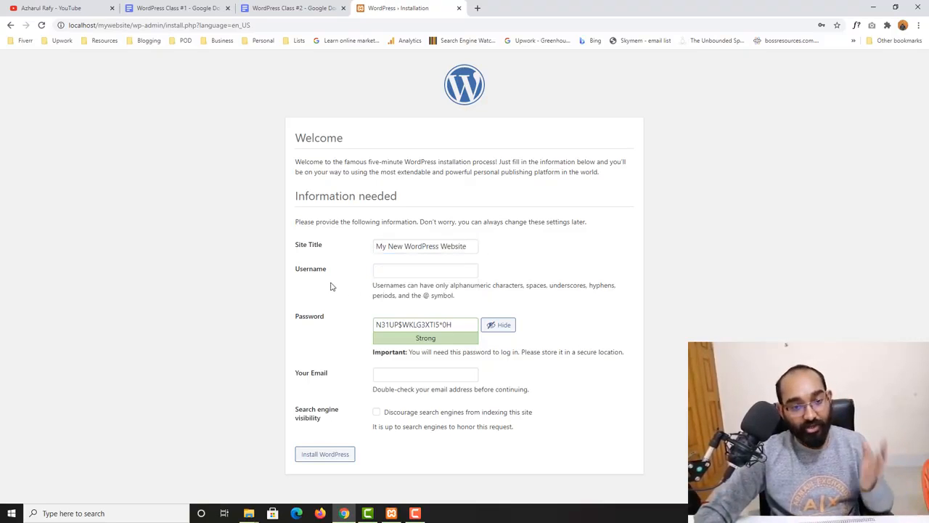
click(408, 268)
text(rafy)
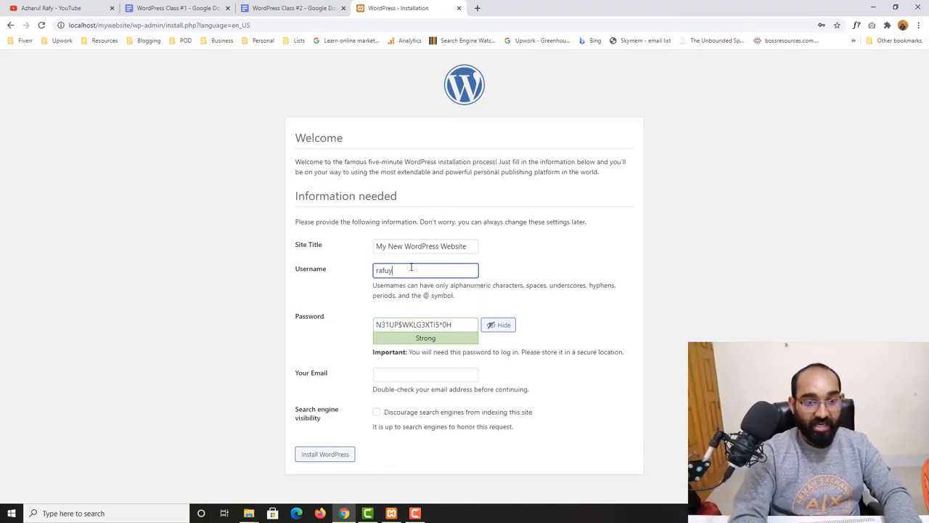
drag(391, 270, 363, 280)
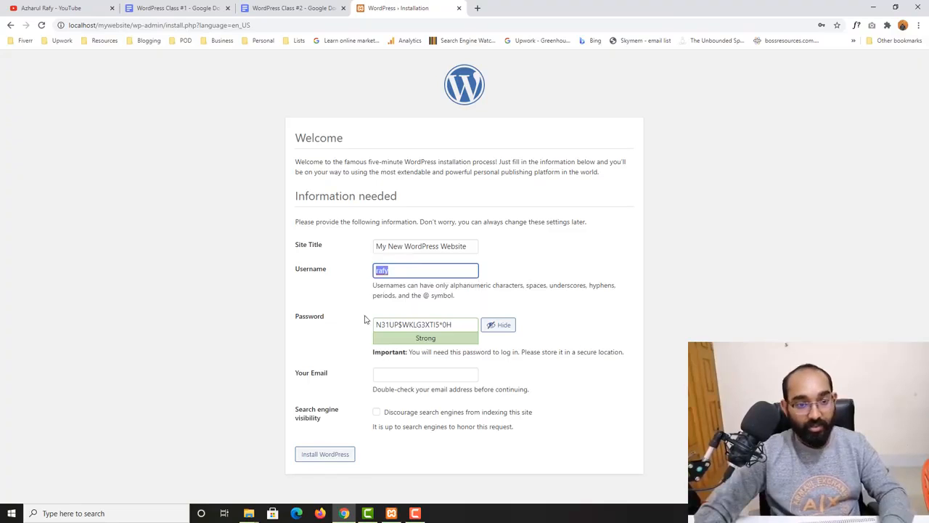
click(306, 6)
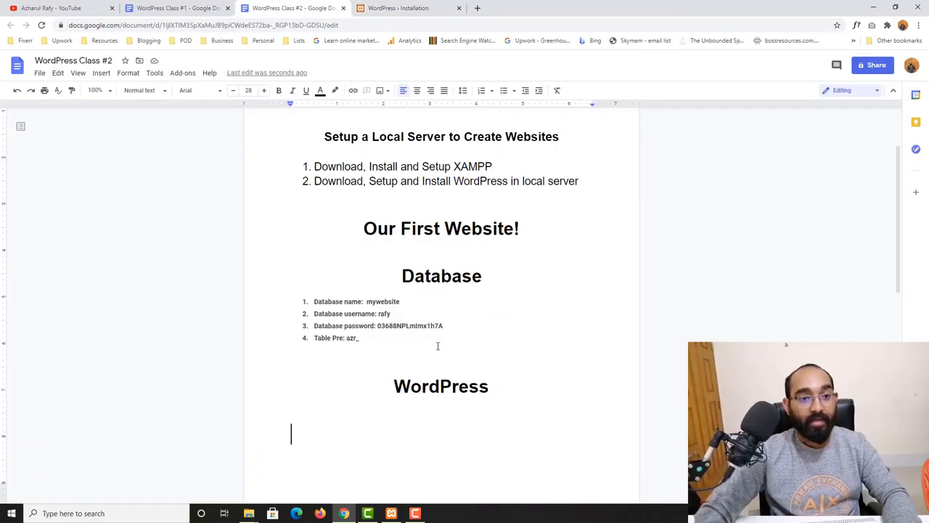
- Add a 'Username:' line with the chosen username and an empty 'Password:' line to the notes
text(Username:)
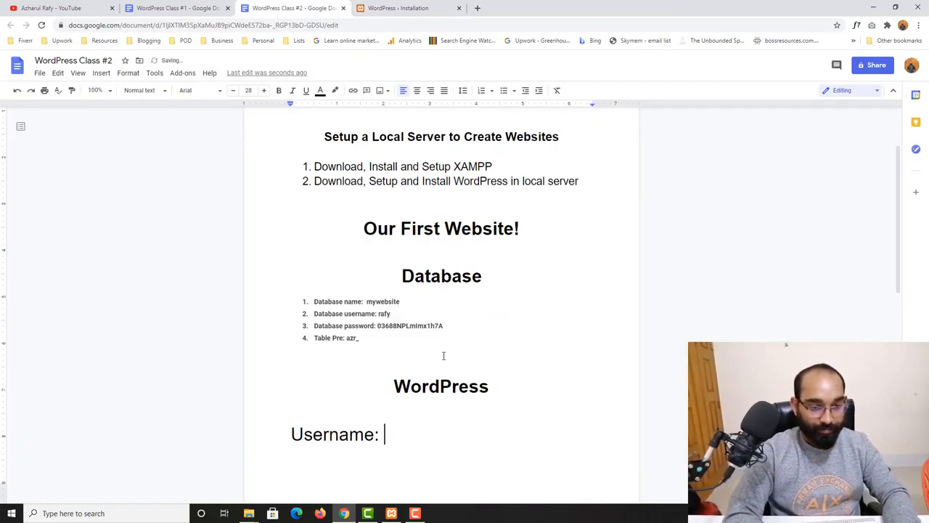
key(Return)
text(Pass)
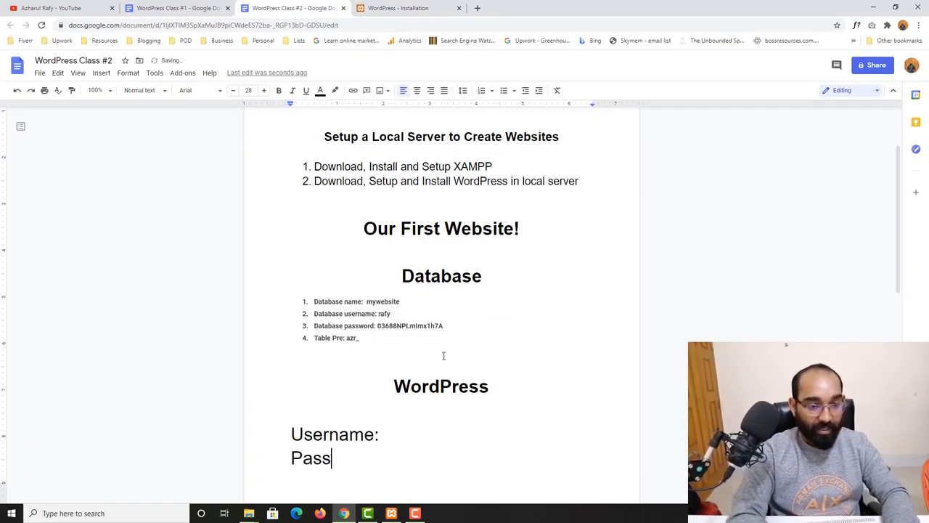
text(word:)
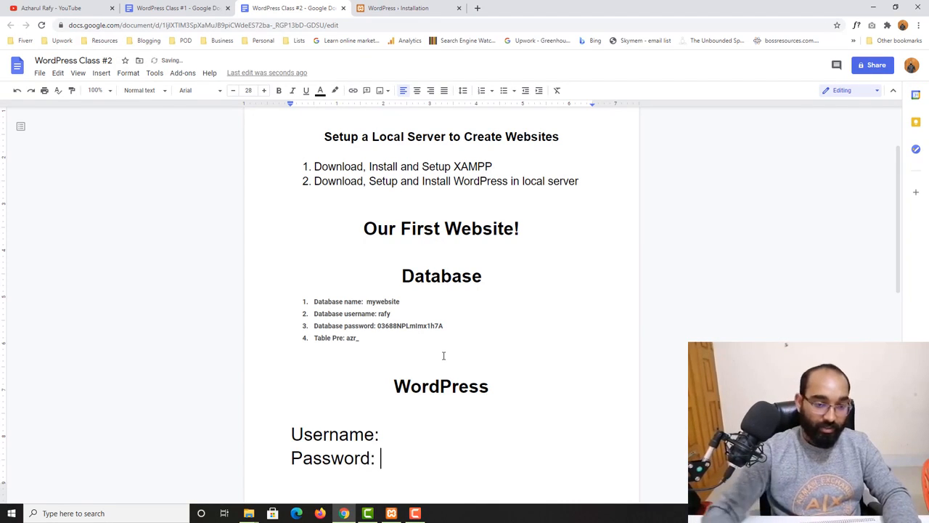
click(450, 424)
text(rafy)
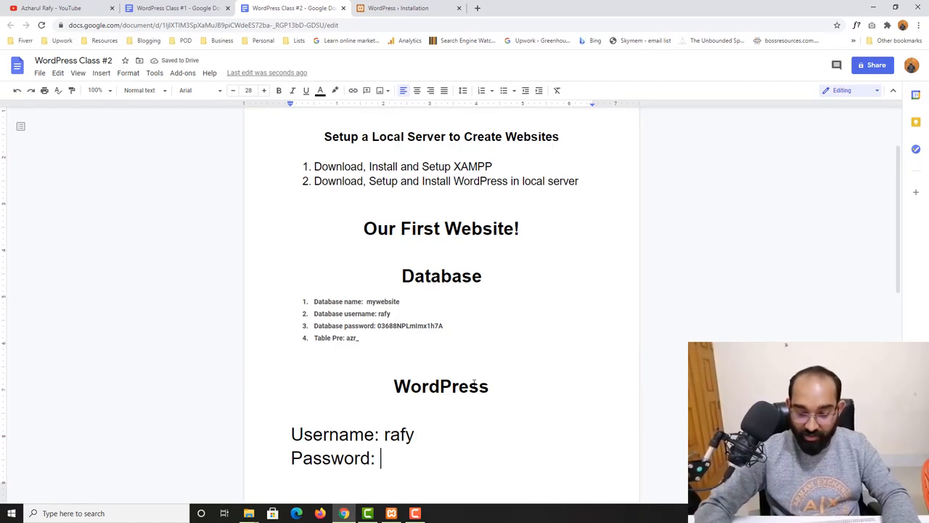
click(427, 8)
click(451, 325)
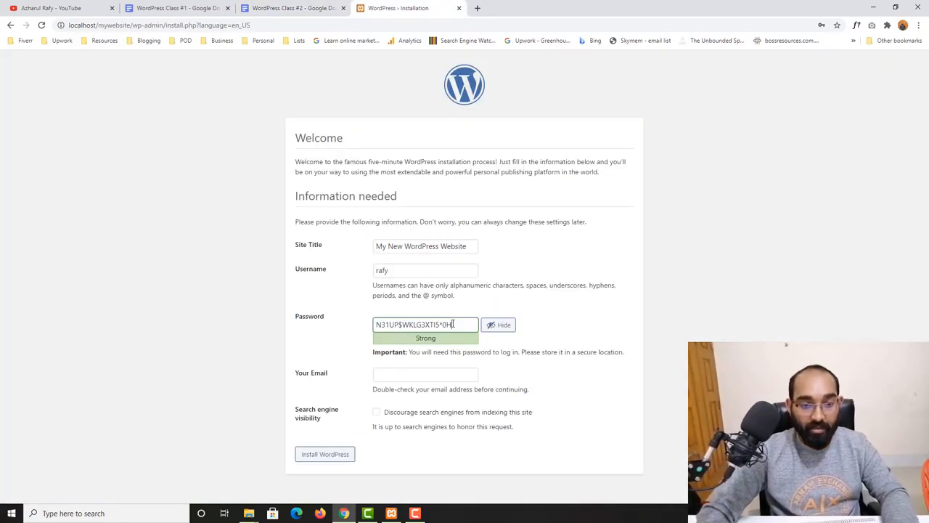
- Replace the generated password with a custom one, confirm the weak password, and save it in the notes
drag(452, 324, 327, 329)
text(12345)
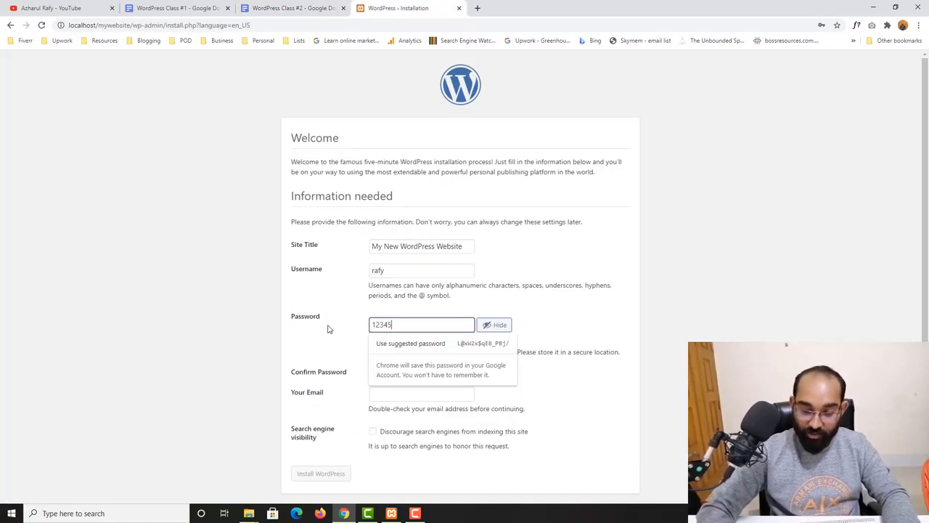
text(6789)
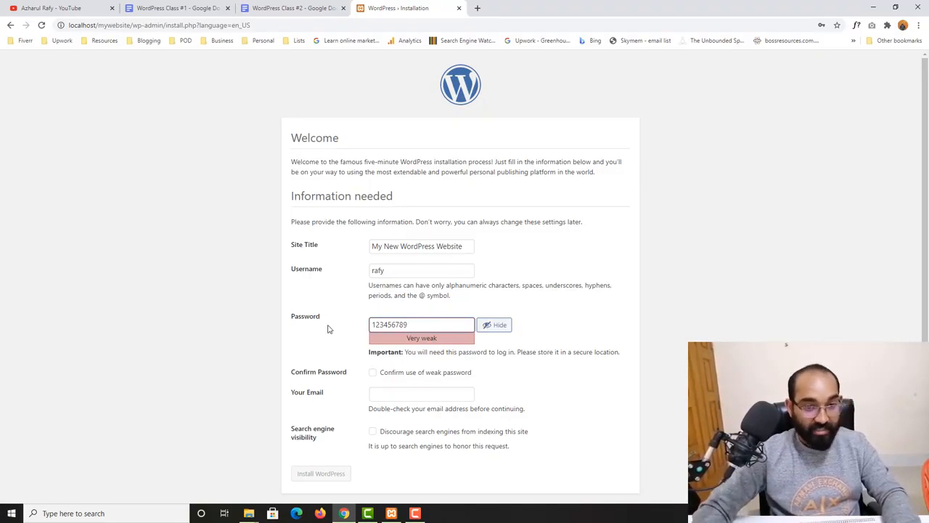
text(@)
drag(451, 329, 348, 332)
key(ctrl+c)
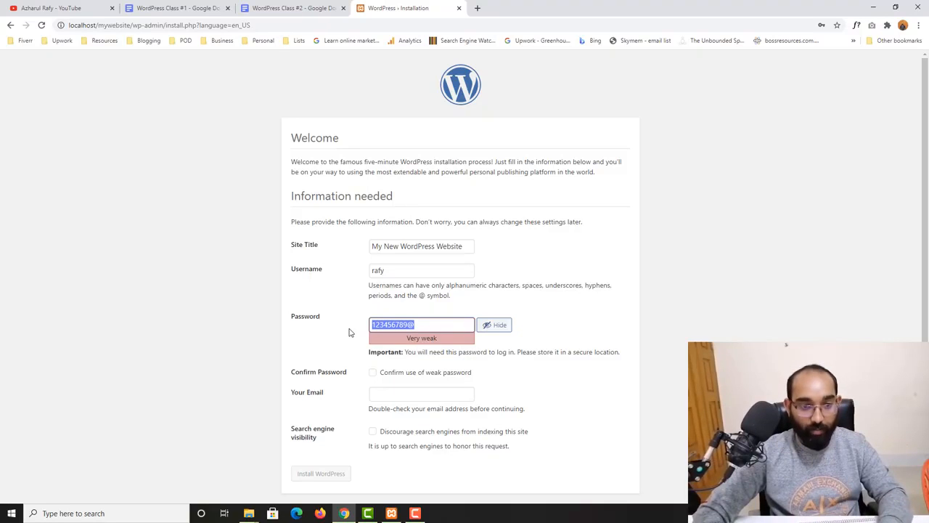
scroll(263, 415, down, 1)
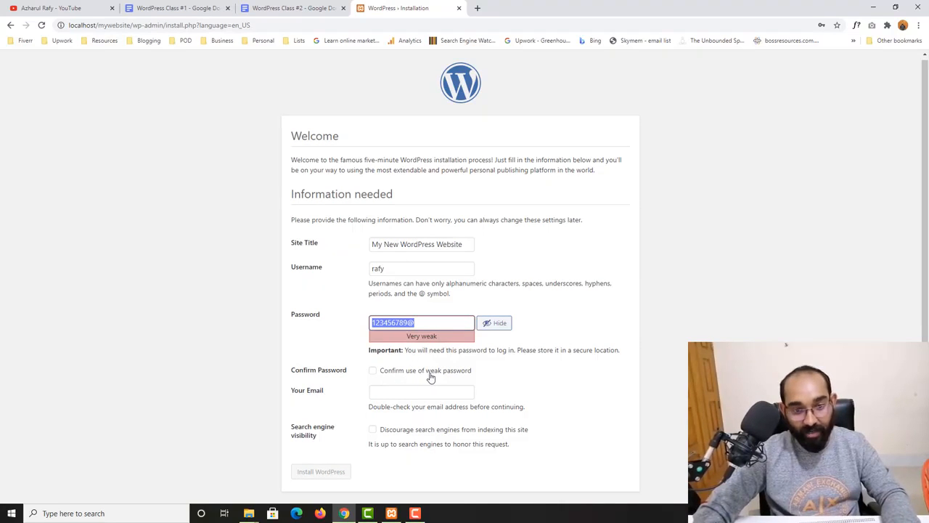
click(378, 377)
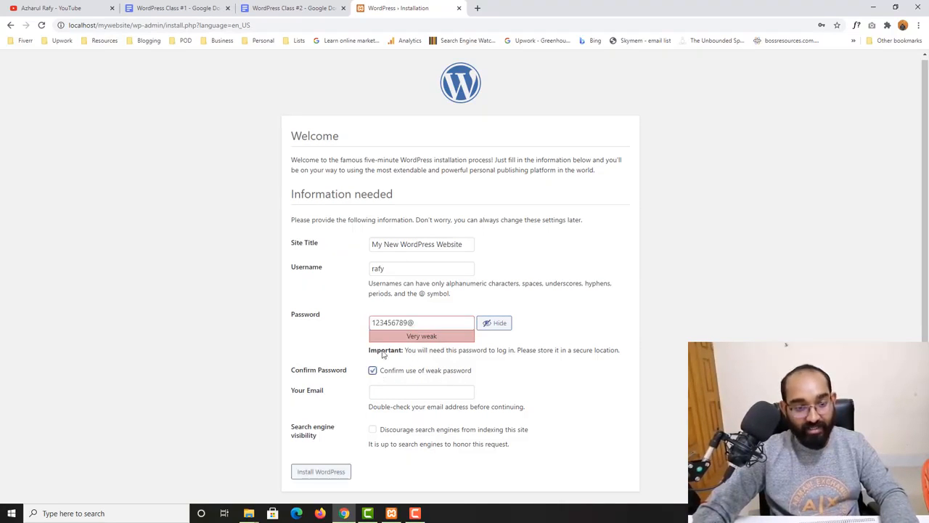
click(290, 8)
key(ctrl+v)
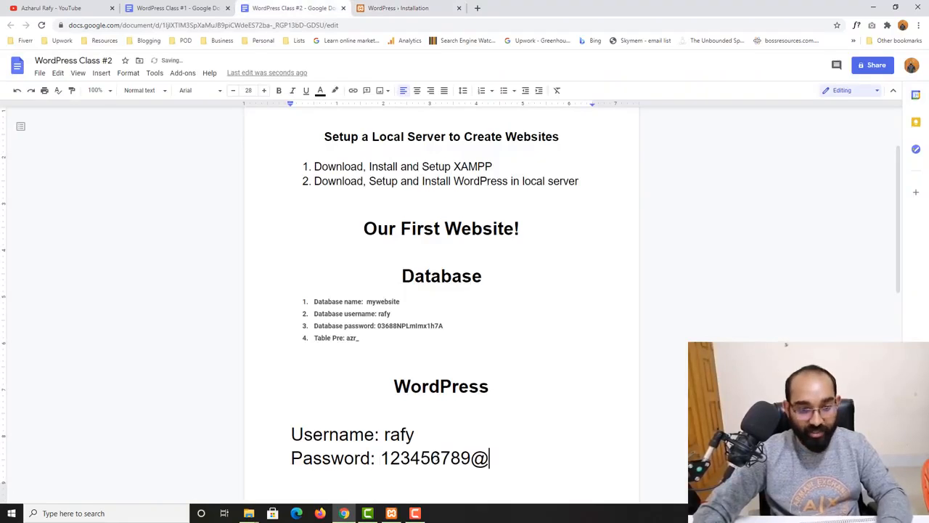
click(423, 5)
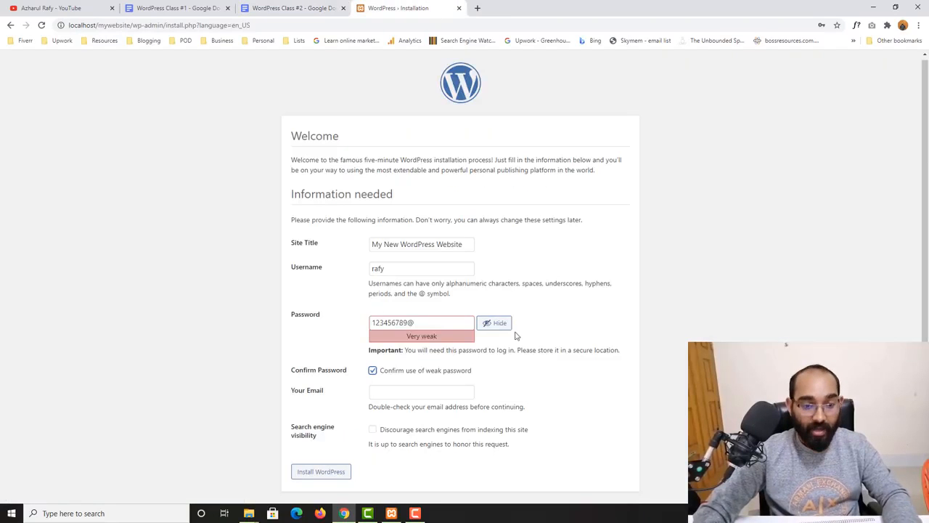
- Enter the admin email address and tick Discourage search engines from indexing this site
click(420, 391)
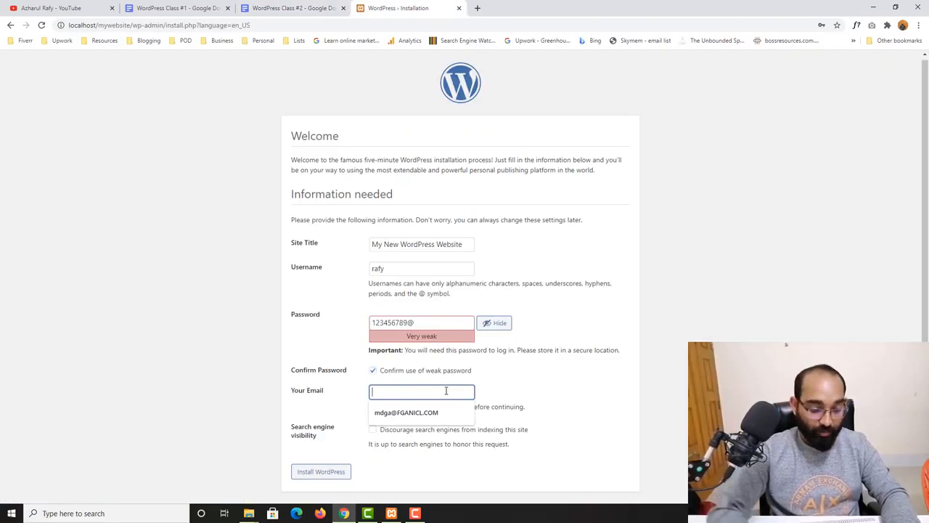
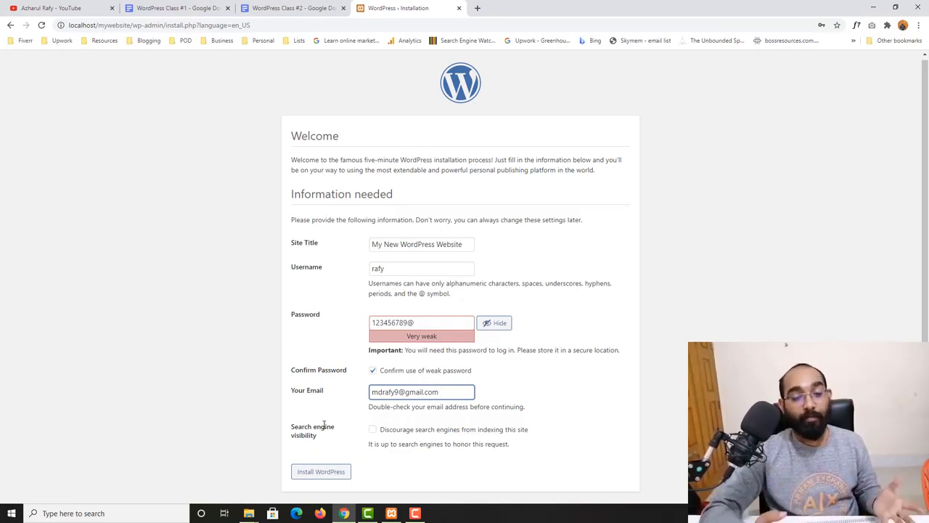
click(373, 429)
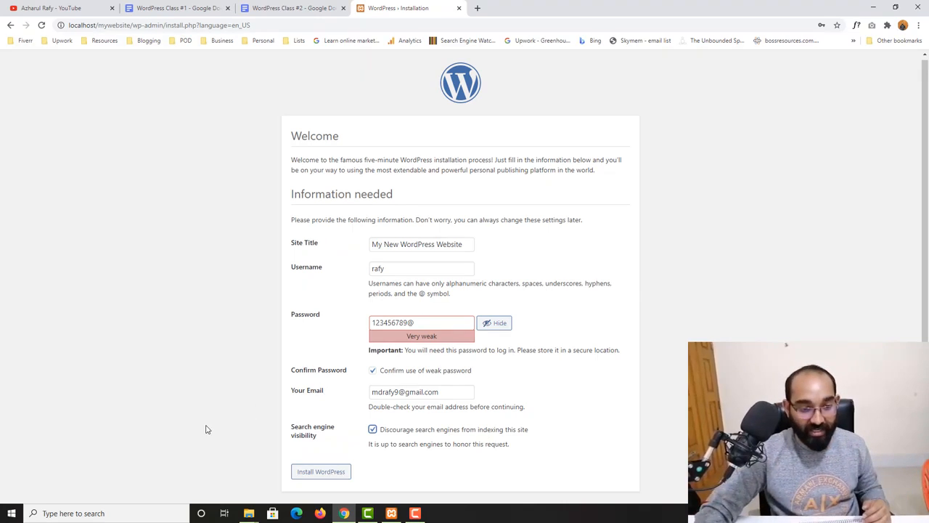
- Install WordPress and go to the login page, dismissing Chrome's save-password prompt
click(319, 473)
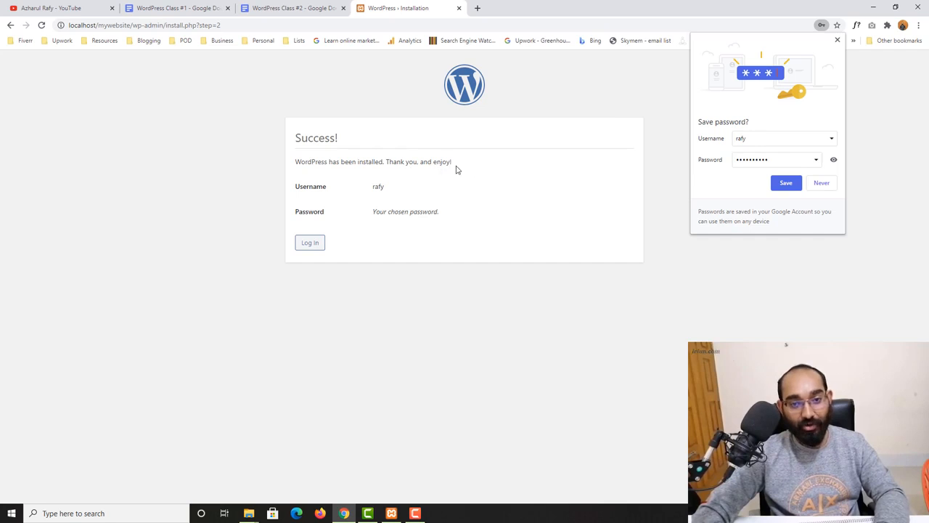
click(838, 40)
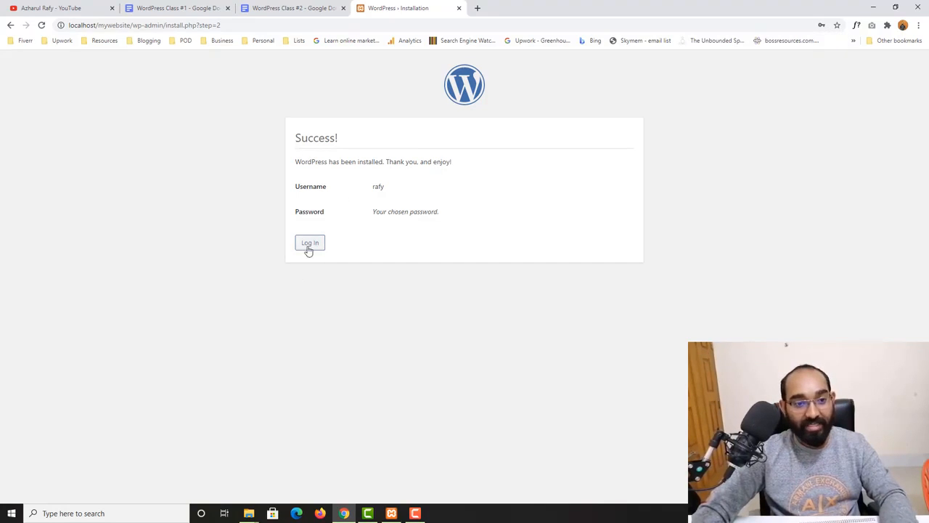
click(309, 244)
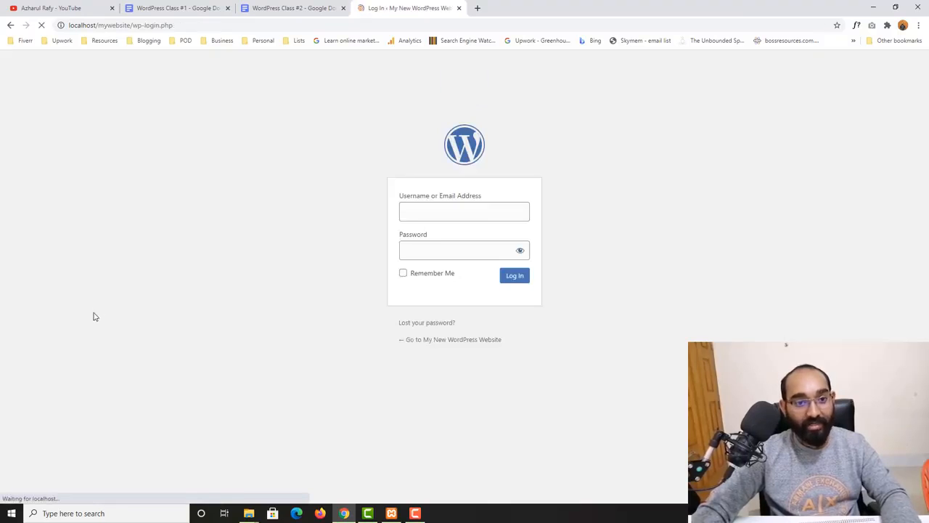
- Try logging in with the new username and password, then select the recorded password in the notes
click(453, 210)
text(rafy)
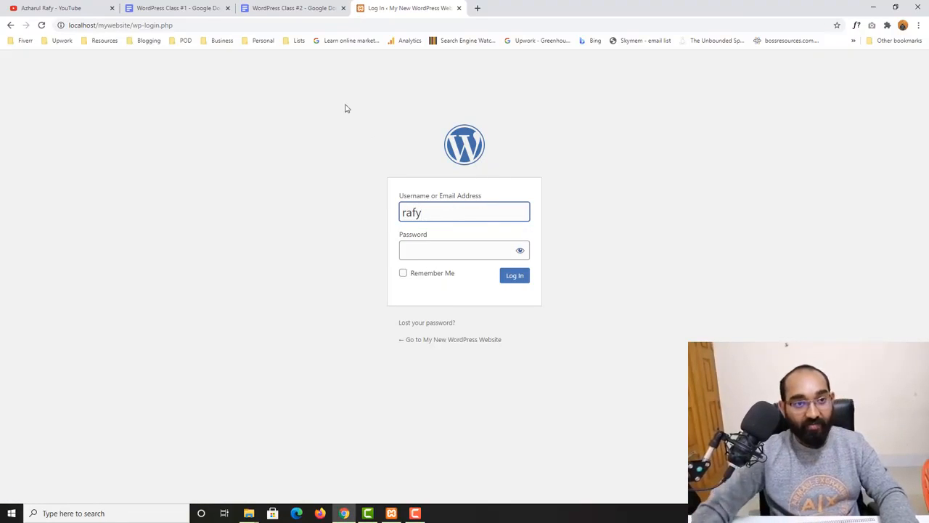
click(290, 8)
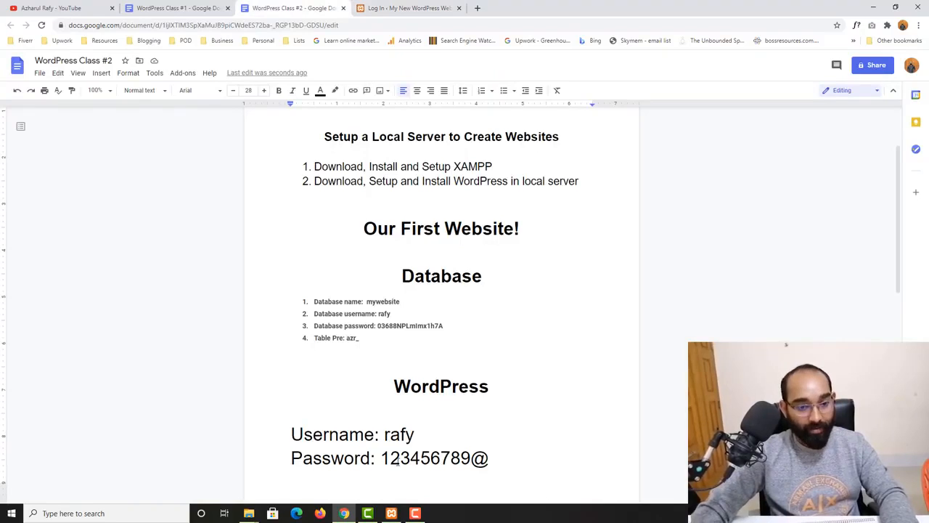
scroll(457, 411, down, 1)
key(ctrl+Tab)
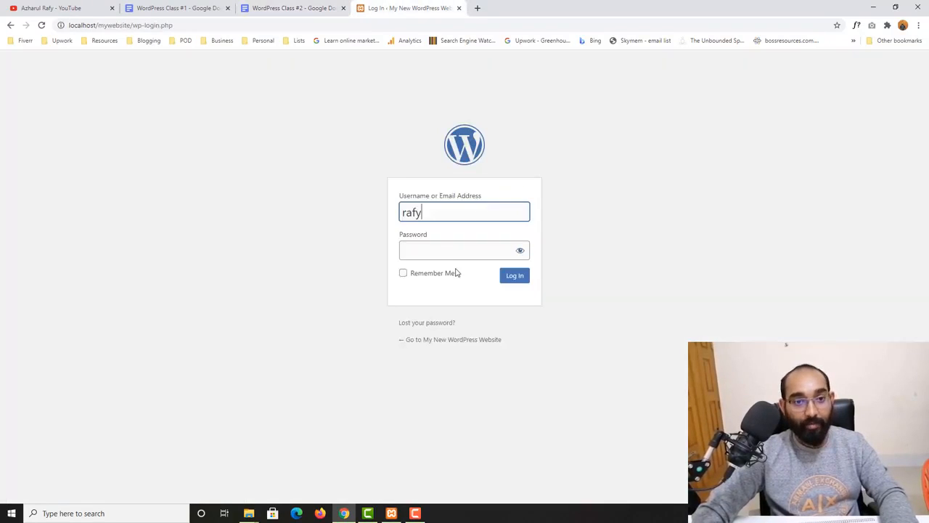
click(444, 247)
text(•••)
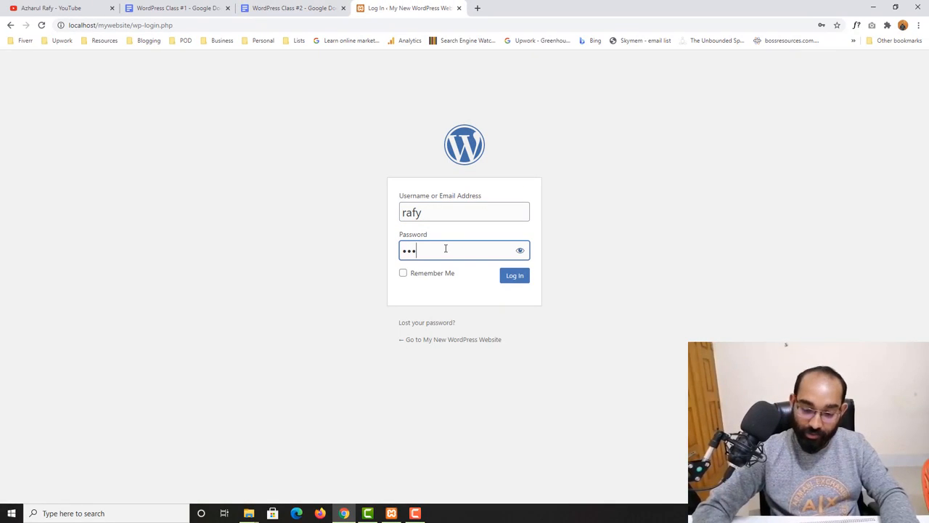
text(•••••••)
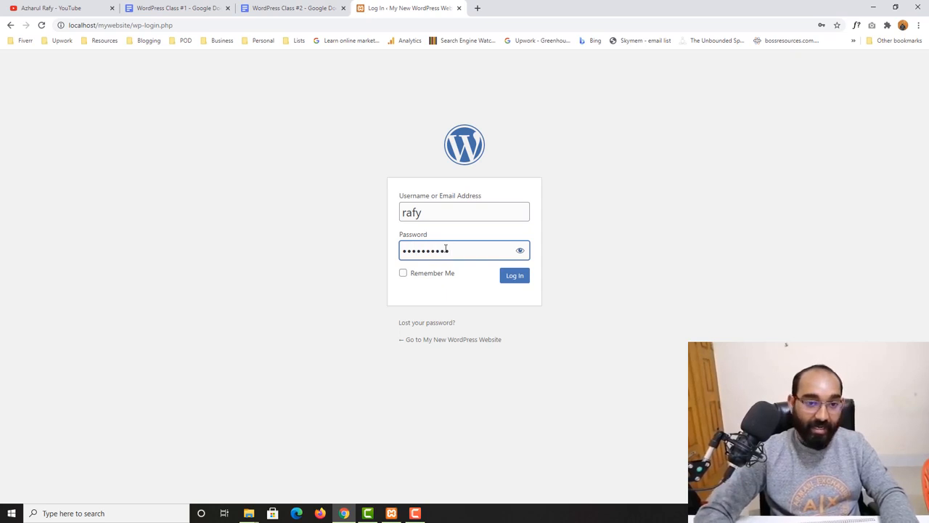
text(•)
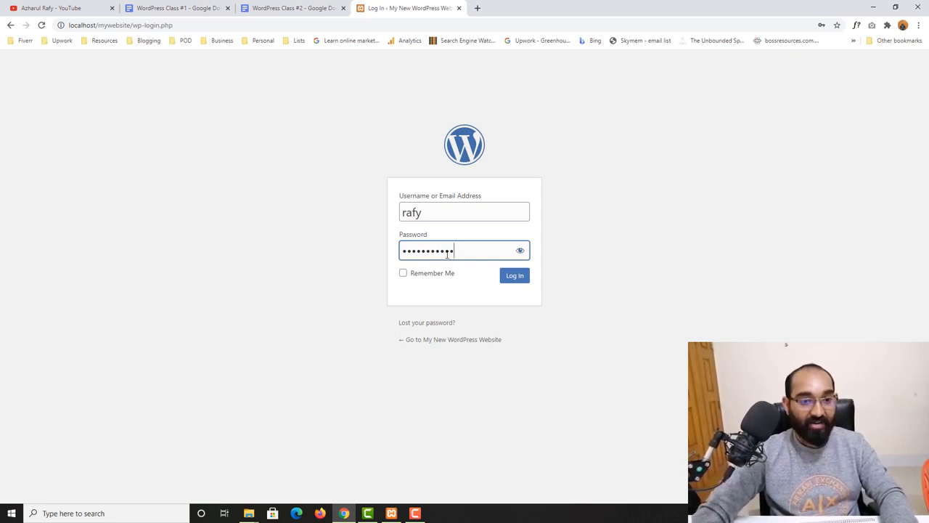
click(514, 283)
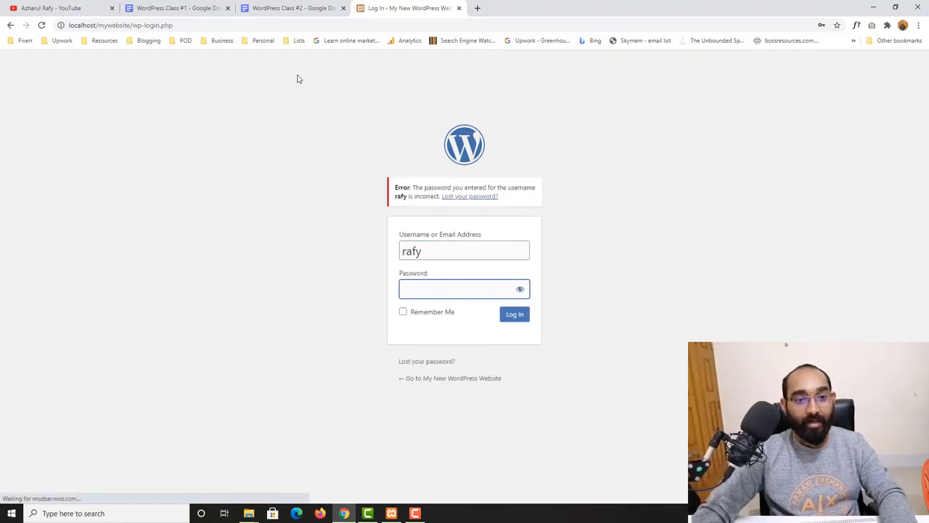
click(287, 6)
drag(382, 411, 486, 406)
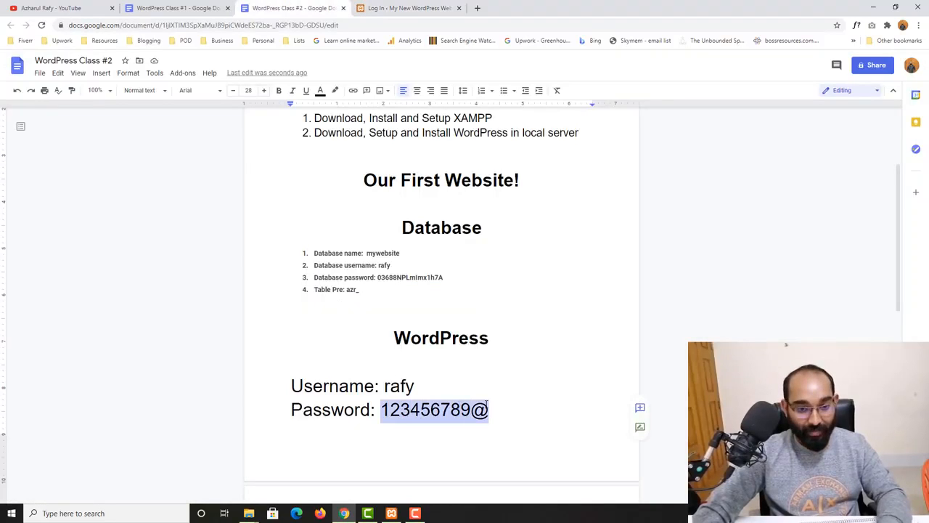
- Log in again with the password copied from the notes to reach the Dashboard
key(ctrl+c)
click(406, 7)
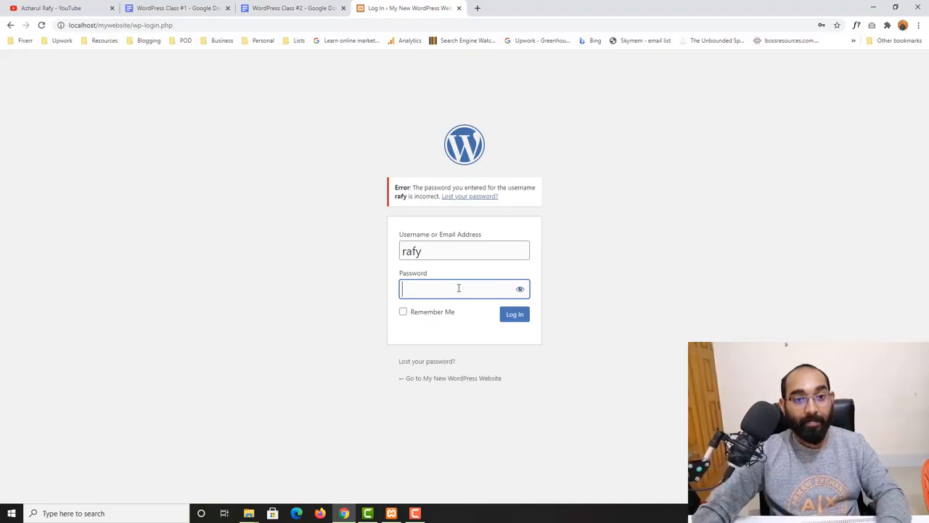
key(ctrl+v)
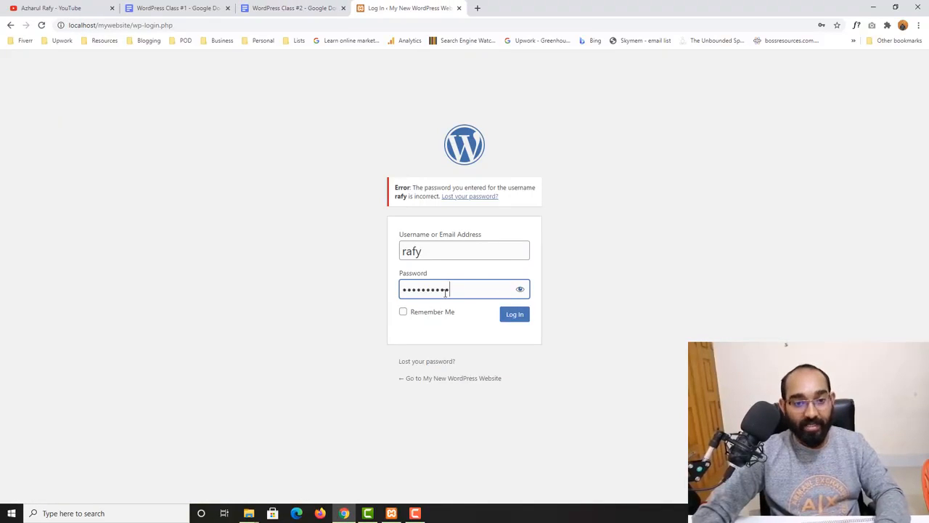
click(519, 322)
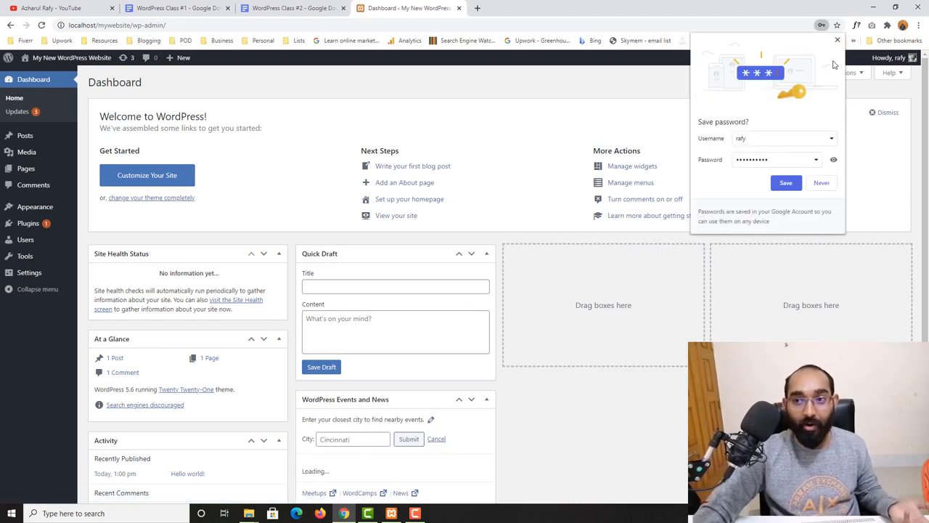
click(836, 44)
scroll(715, 276, down, 2)
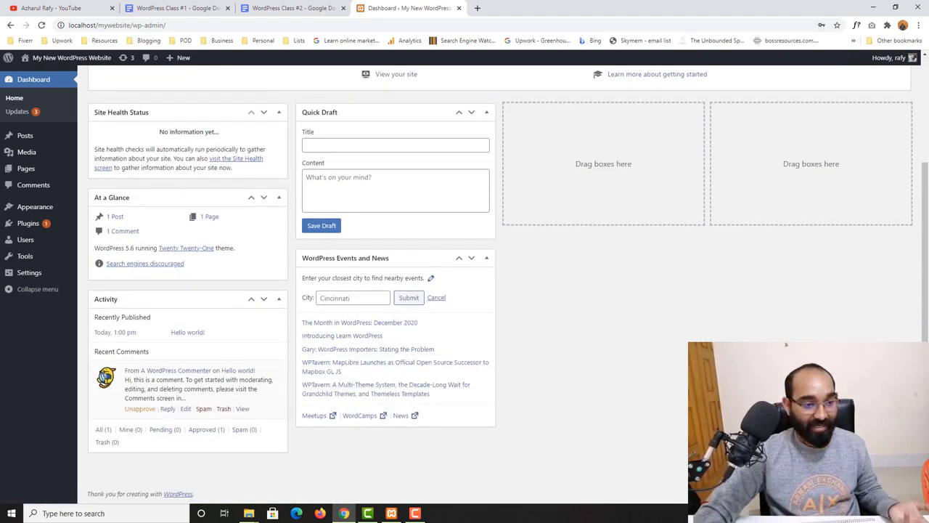
scroll(715, 276, up, 2)
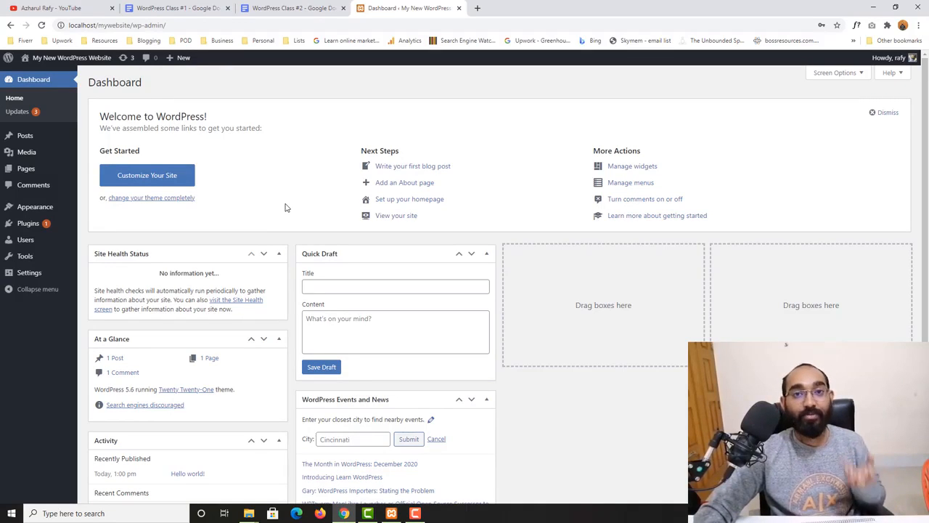
- Open the live site's Hello world! page in a new tab, scroll through it, then close it
right_click(40, 76)
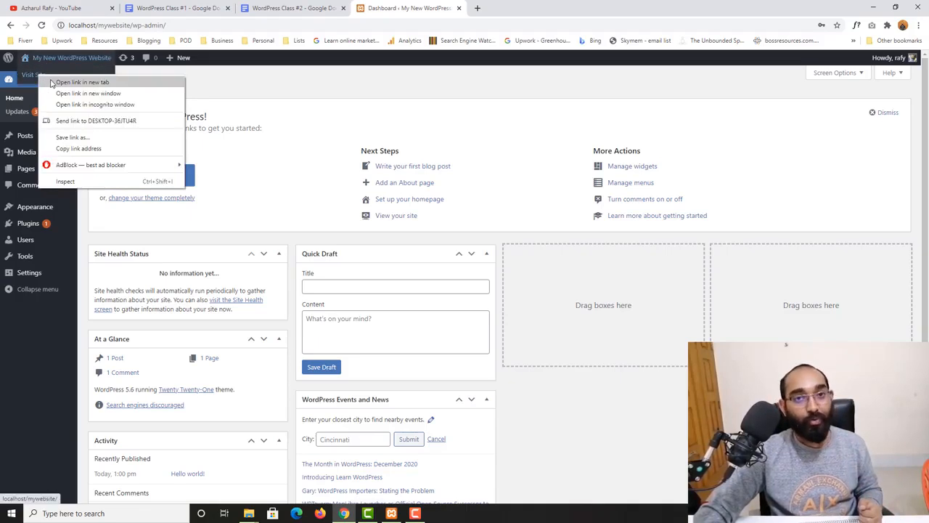
click(53, 83)
click(506, 7)
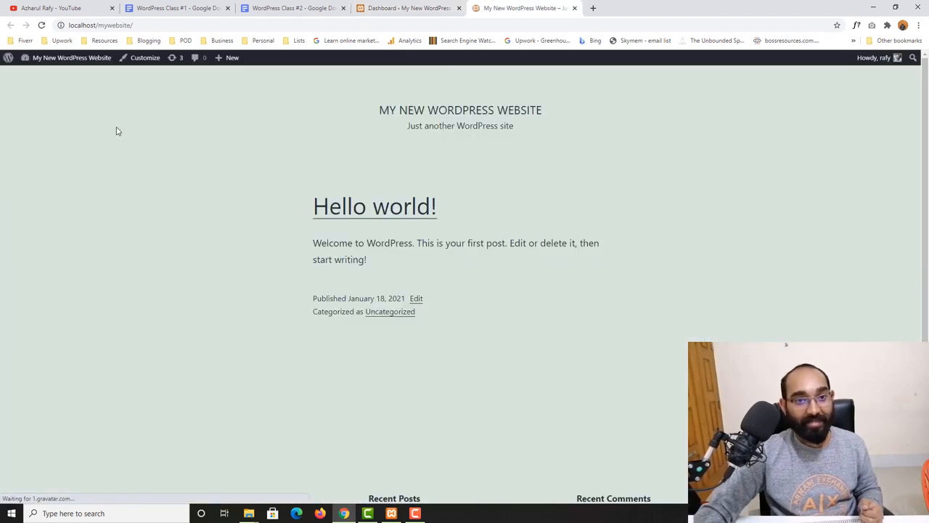
scroll(21, 327, down, 2)
scroll(643, 190, up, 3)
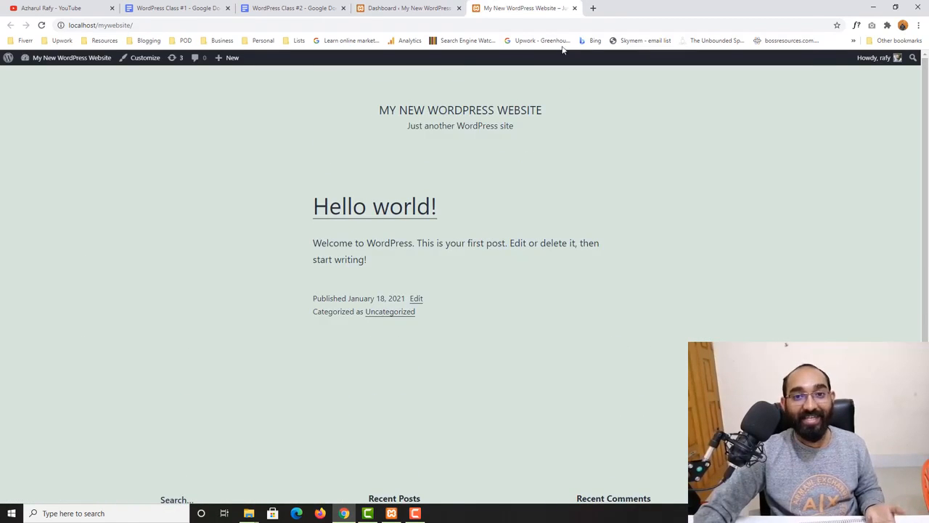
scroll(207, 330, down, 1)
scroll(614, 166, up, 1)
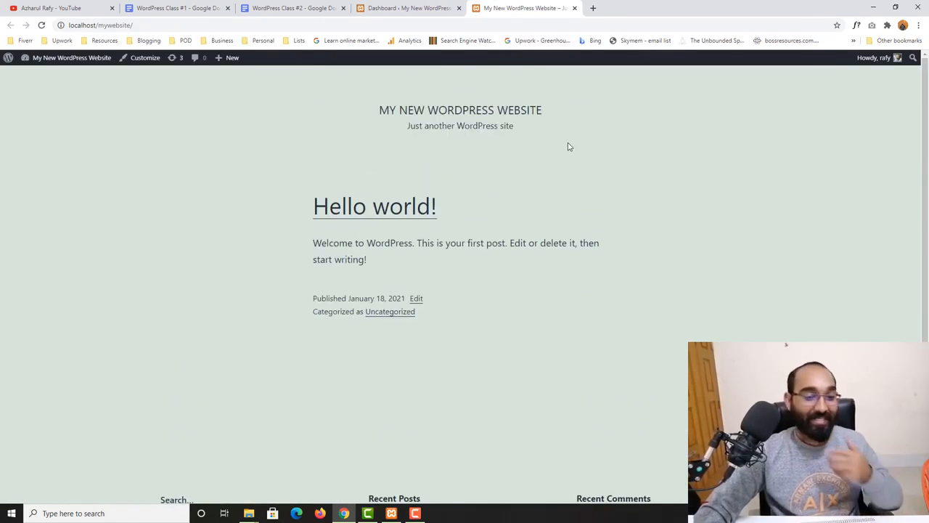
click(574, 8)
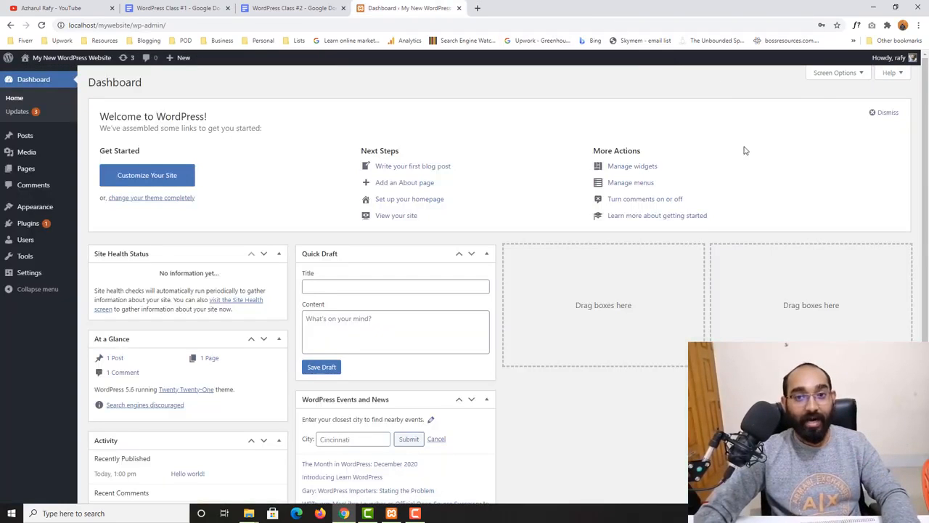
- Log out of the WordPress site and close Chrome
mouse_move(889, 60)
click(852, 106)
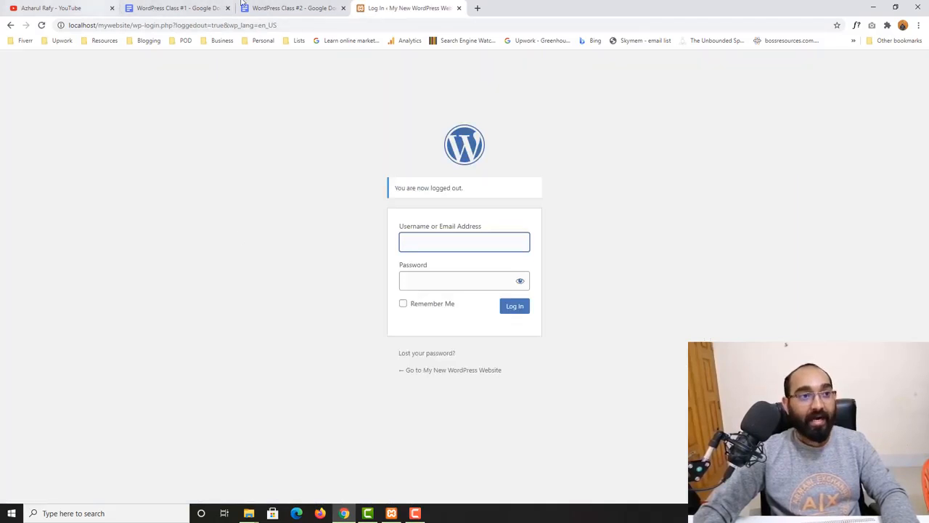
click(917, 6)
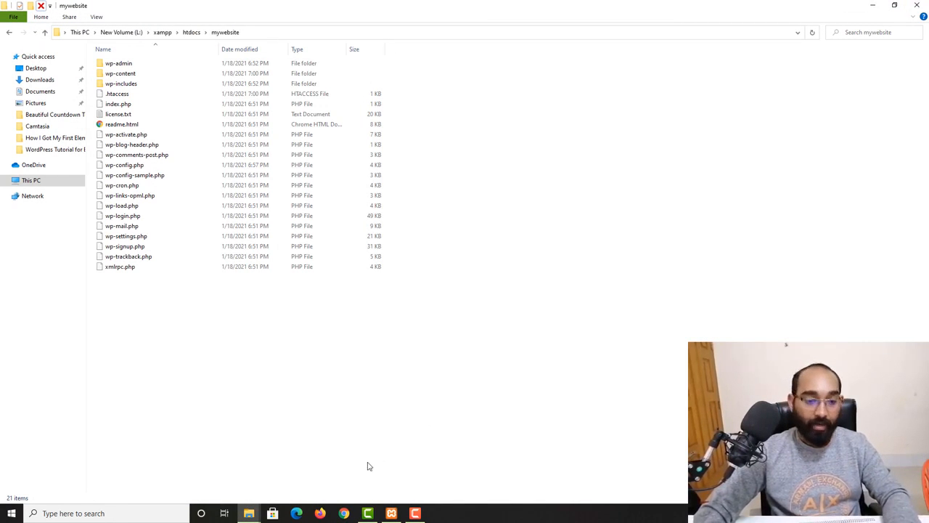
- Reopen Chrome, close it again, and launch Firefox
click(349, 513)
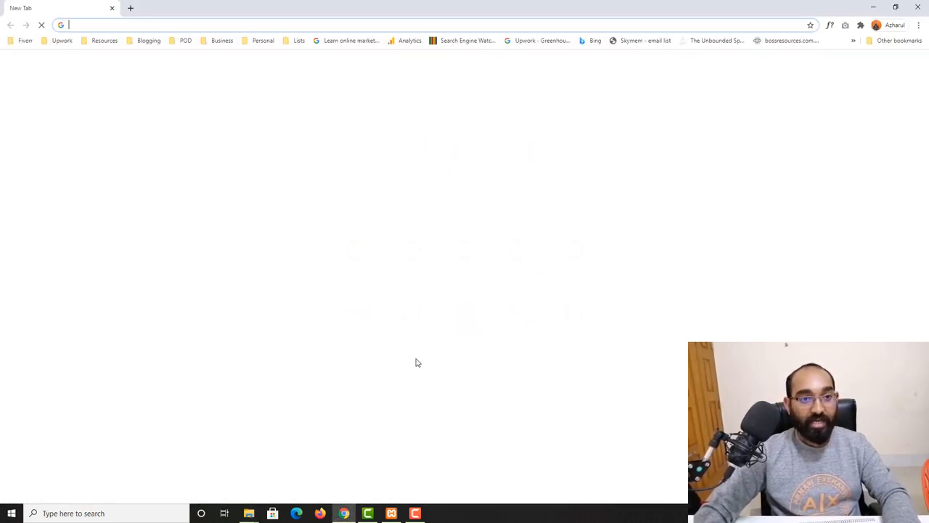
click(900, 6)
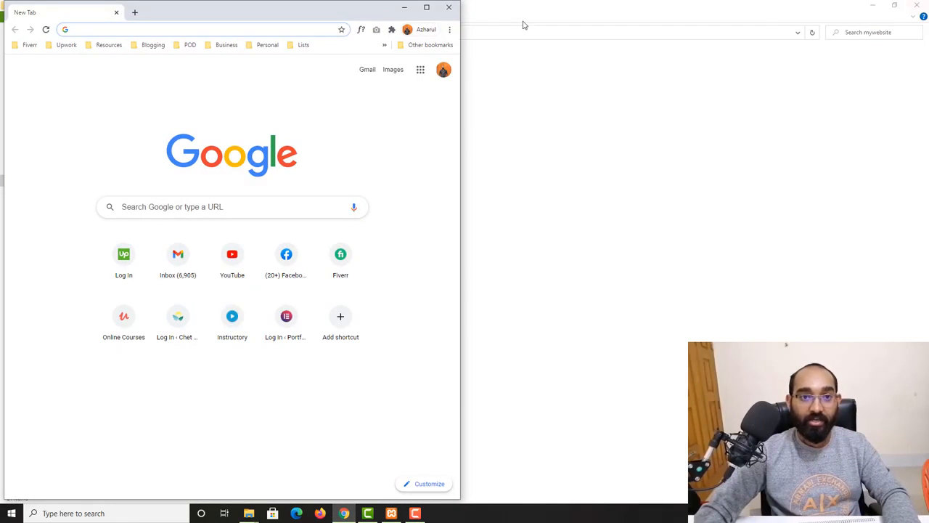
click(449, 7)
click(320, 513)
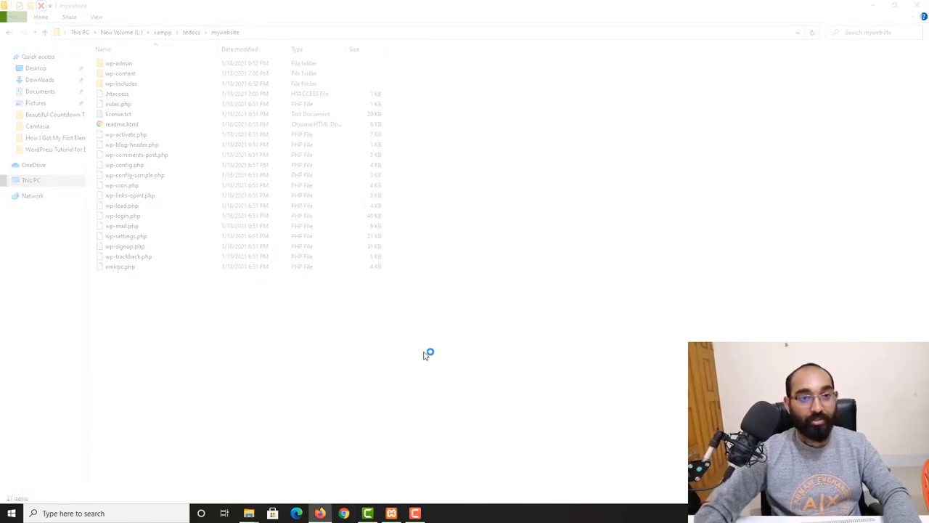
- Load localhost/mywebsite in Firefox and check the Hello world! home page
click(308, 31)
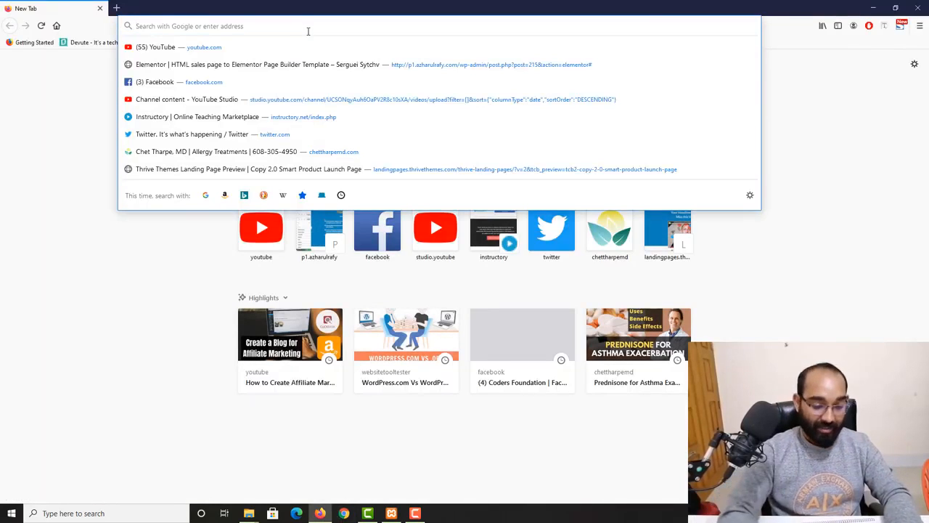
text(localhost)
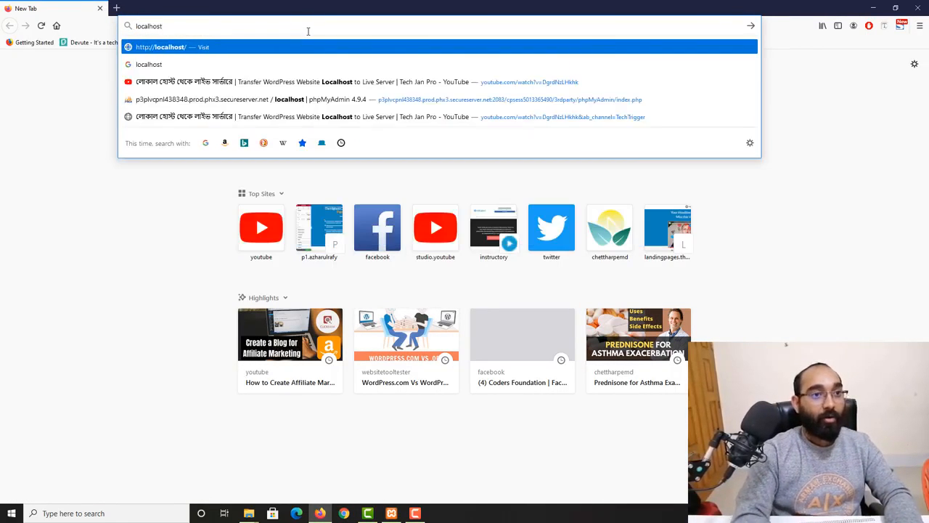
text(/mywebsite)
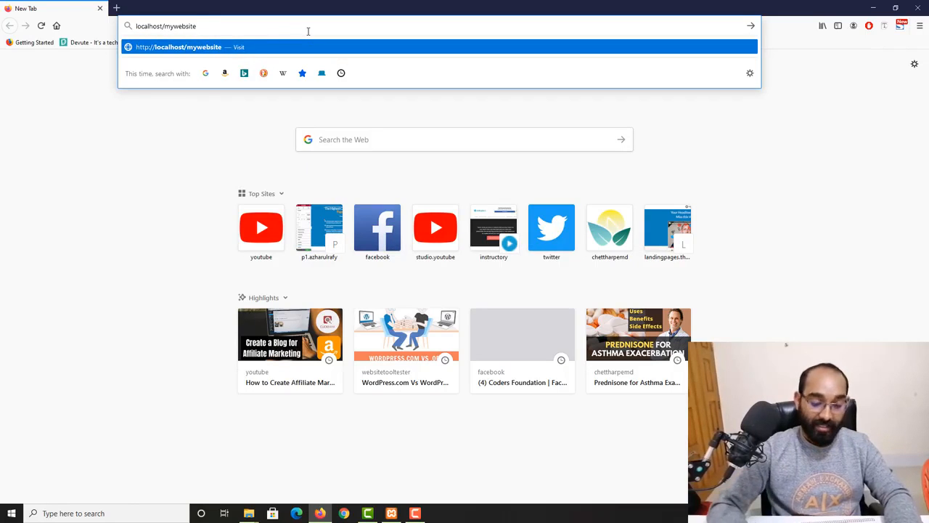
key(Return)
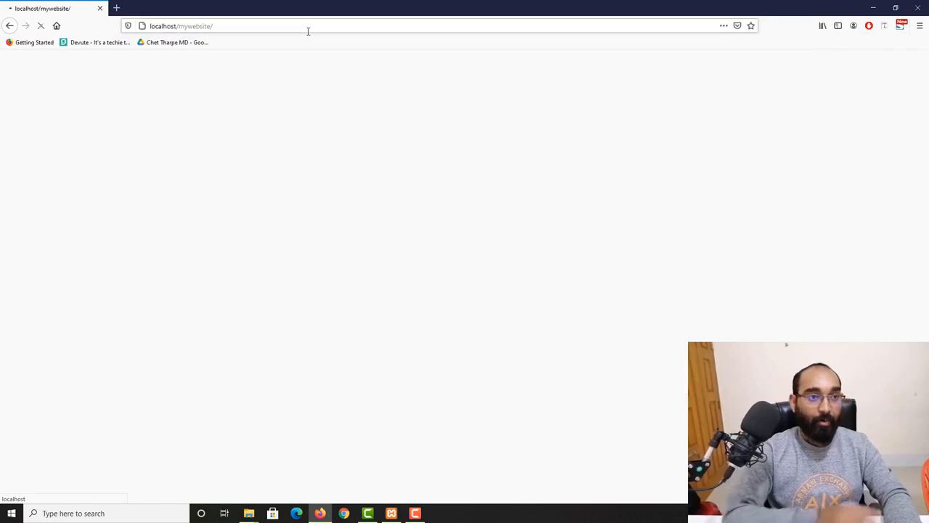
scroll(202, 296, down, 3)
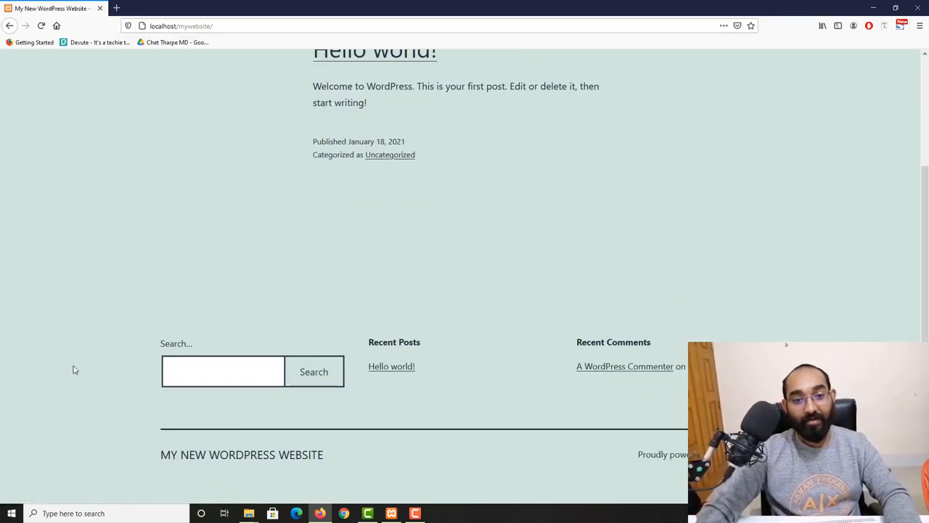
scroll(608, 257, up, 2)
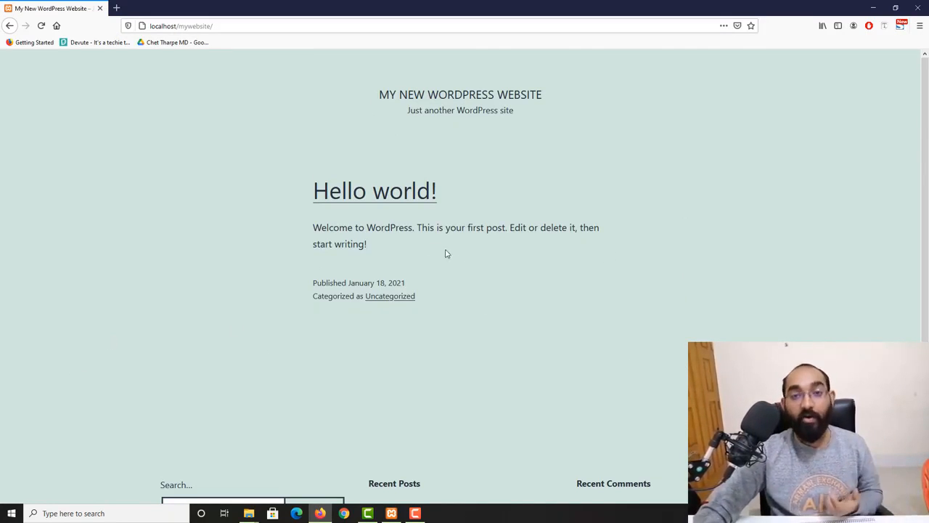
- Open localhost/mywebsite/wp-admin to reach the WordPress login page
click(250, 26)
click(267, 26)
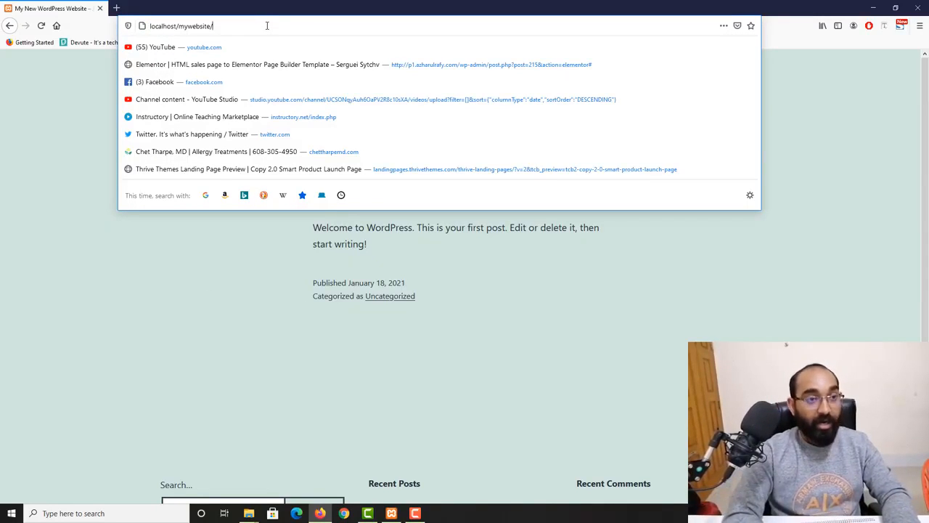
text(wp)
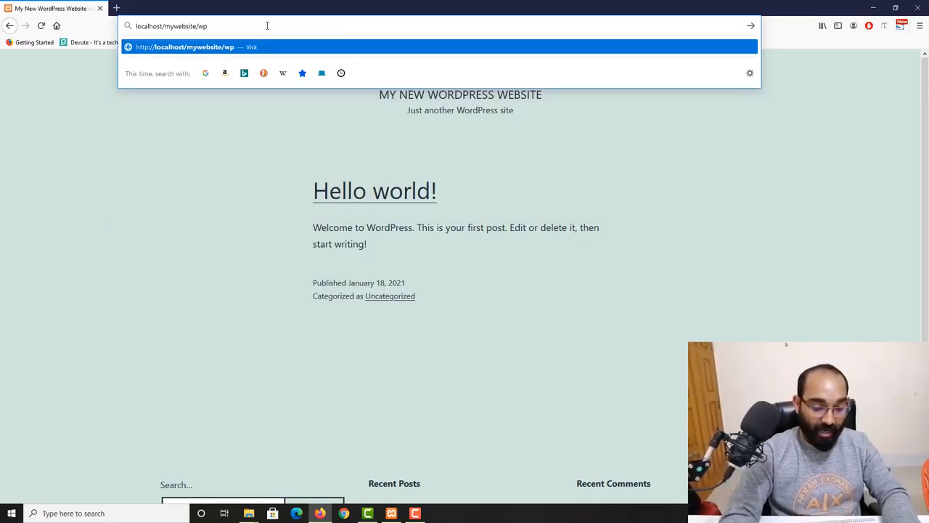
text(-)
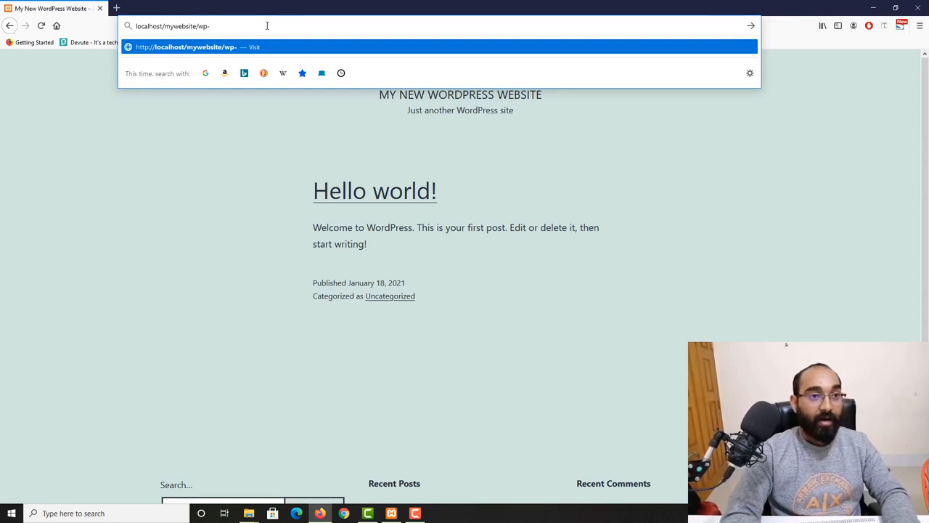
text(admin)
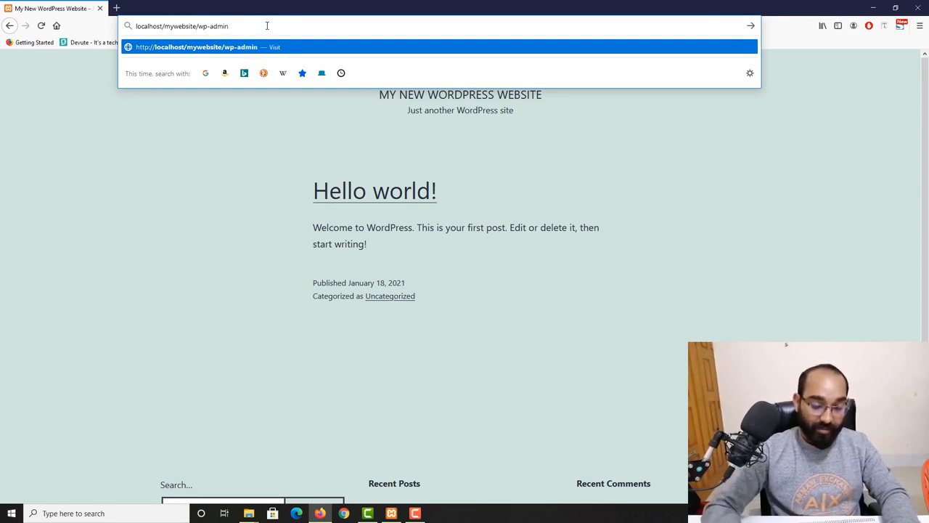
key(Return)
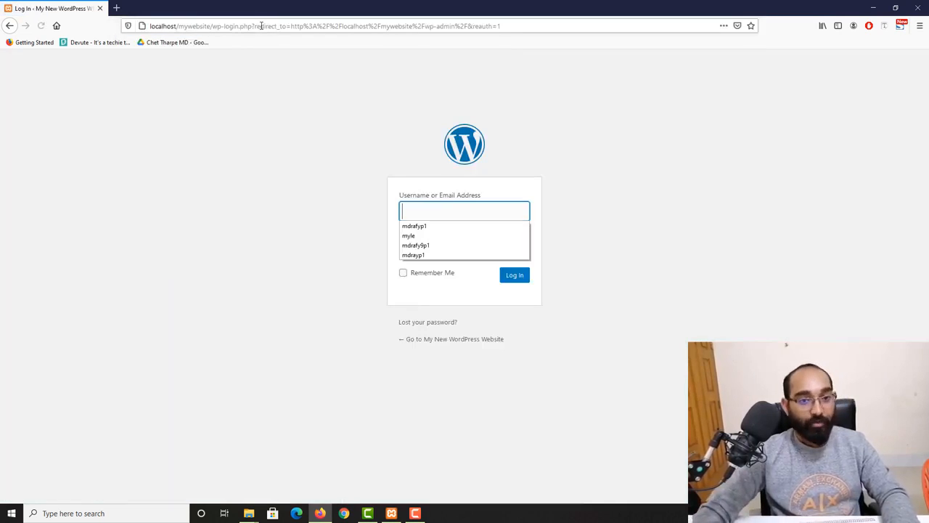
- Log in with the admin username and password to reach the Dashboard
click(203, 210)
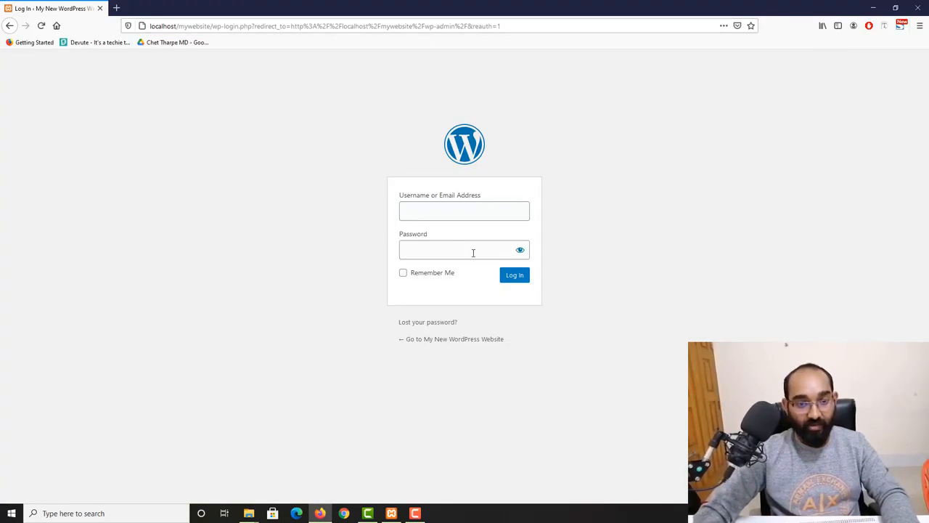
click(466, 213)
text(rafy)
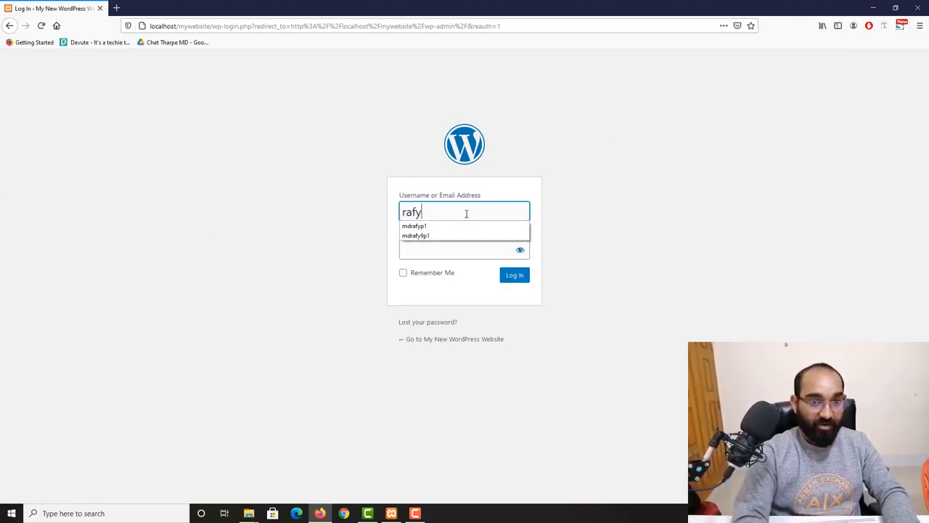
click(439, 251)
text(*******)
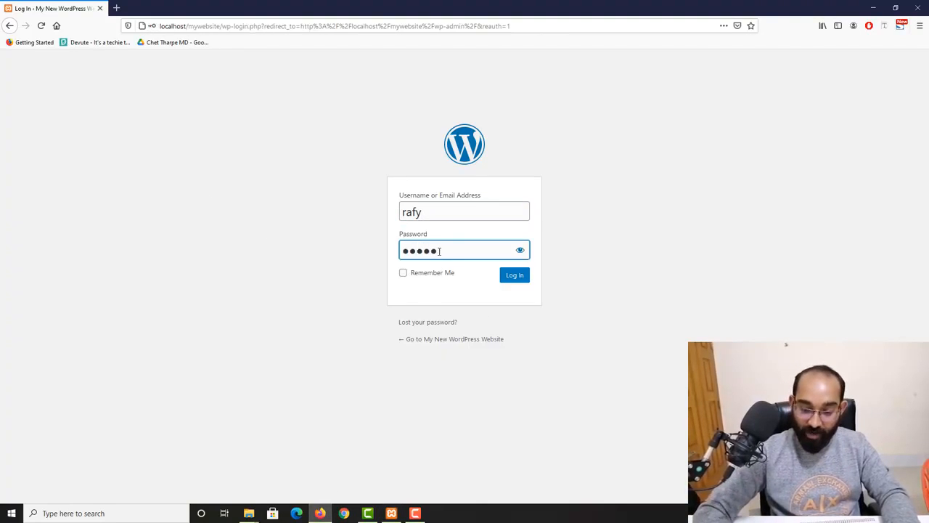
text(****)
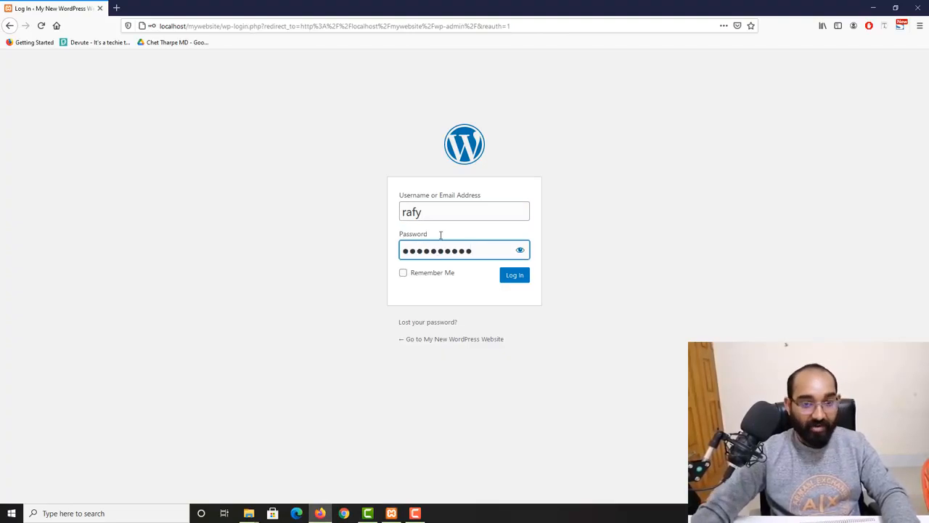
click(516, 282)
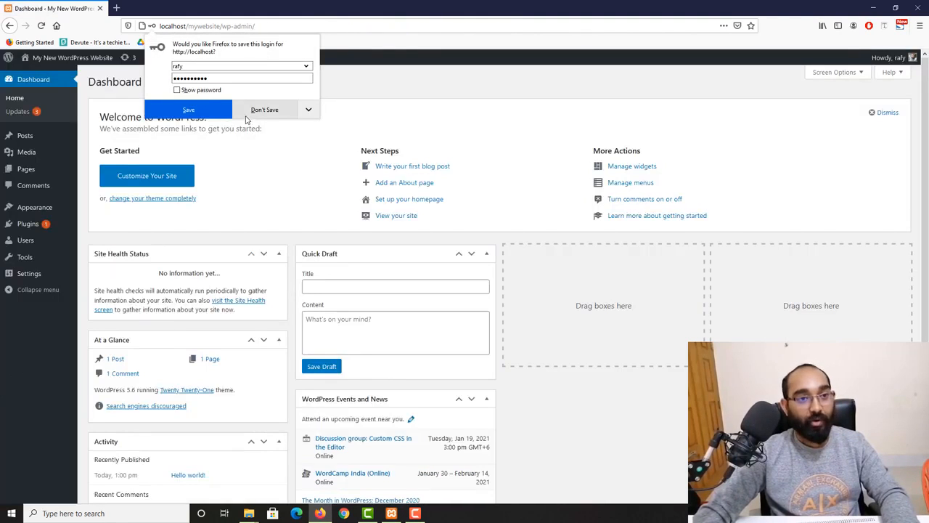
- Decline saving the login in Firefox, then return to the WordPress Class #2 notes in Chrome
click(278, 152)
scroll(203, 319, down, 3)
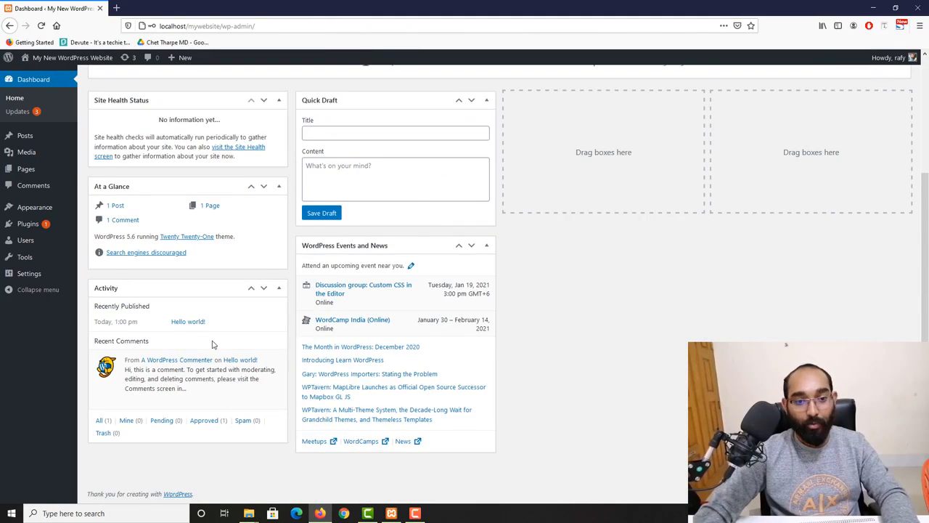
scroll(211, 342, up, 3)
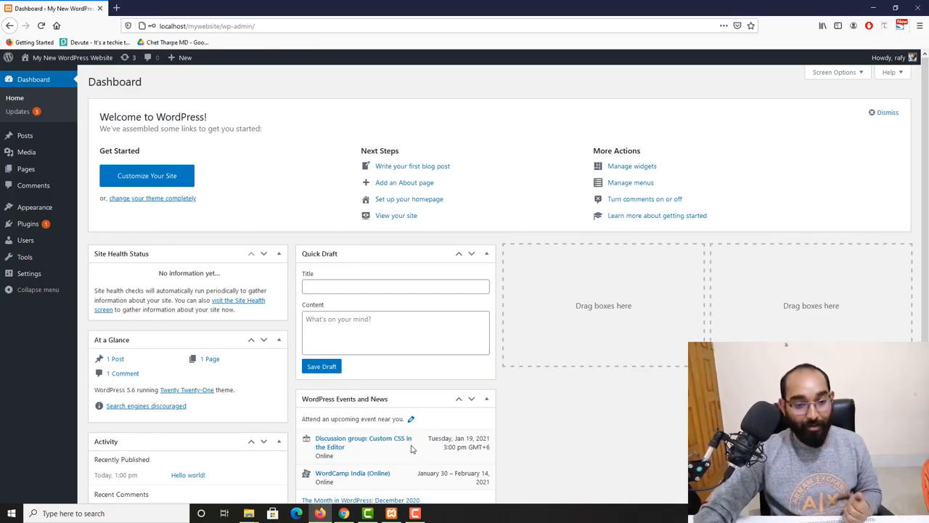
click(343, 513)
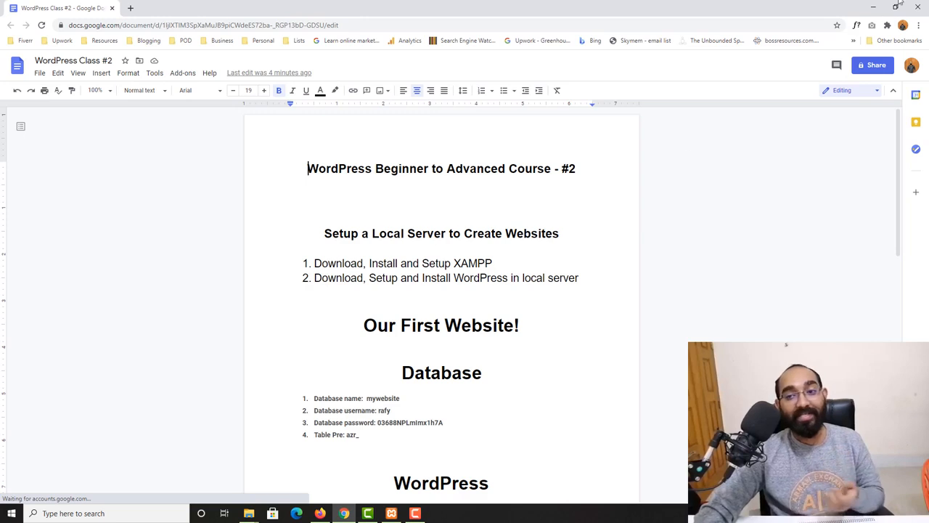
- Minimize Chrome and open the site's front page in a new Firefox tab beside the Dashboard
click(873, 8)
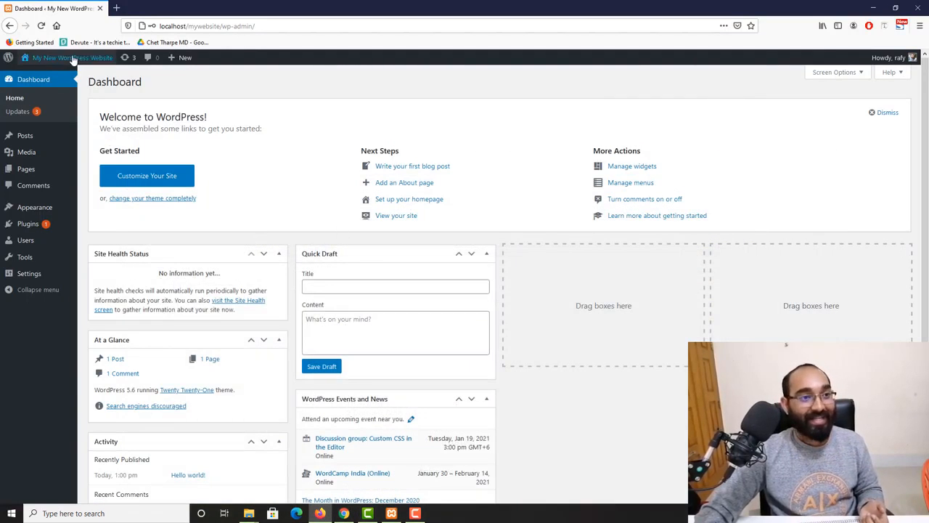
mouse_move(50, 61)
right_click(48, 78)
click(91, 81)
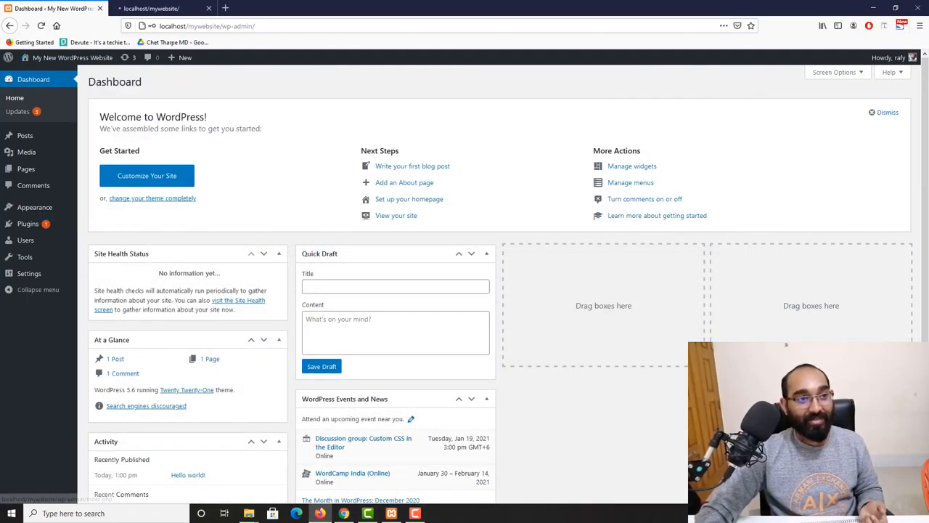
scroll(144, 308, down, 3)
scroll(144, 308, up, 3)
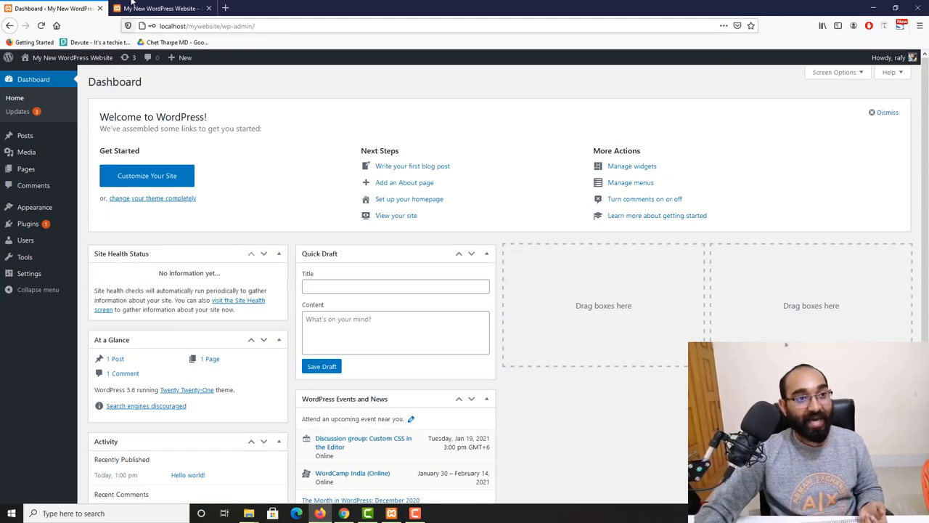
click(132, 7)
click(73, 8)
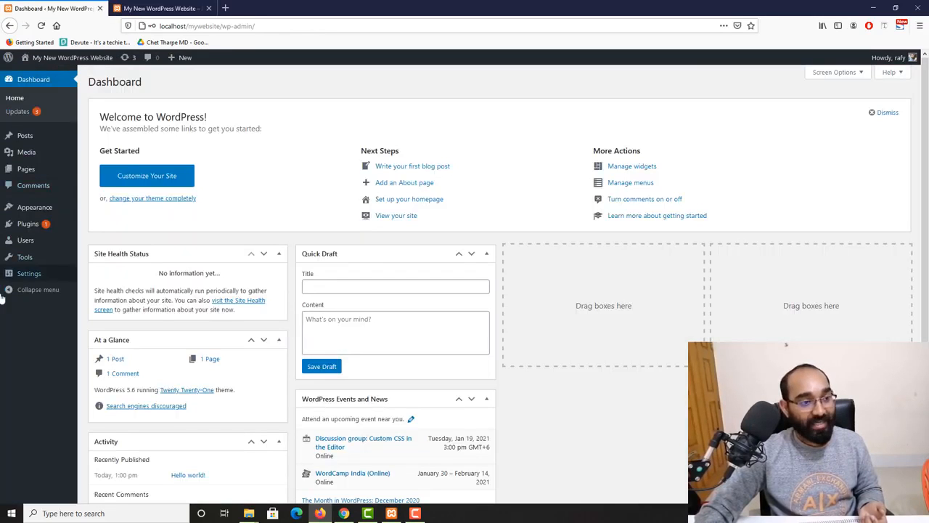